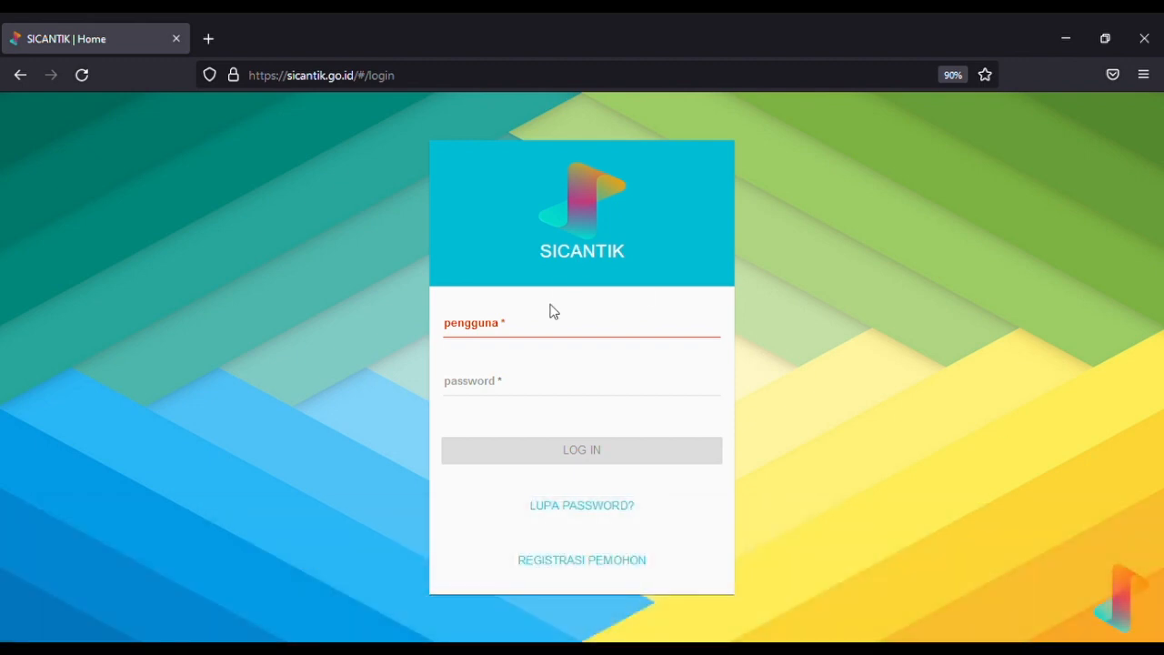
# Log in to SICANTIK with the agency admin username and password to reach the welcome page
pyautogui.click(548, 331)
pyautogui.click(914, 373)
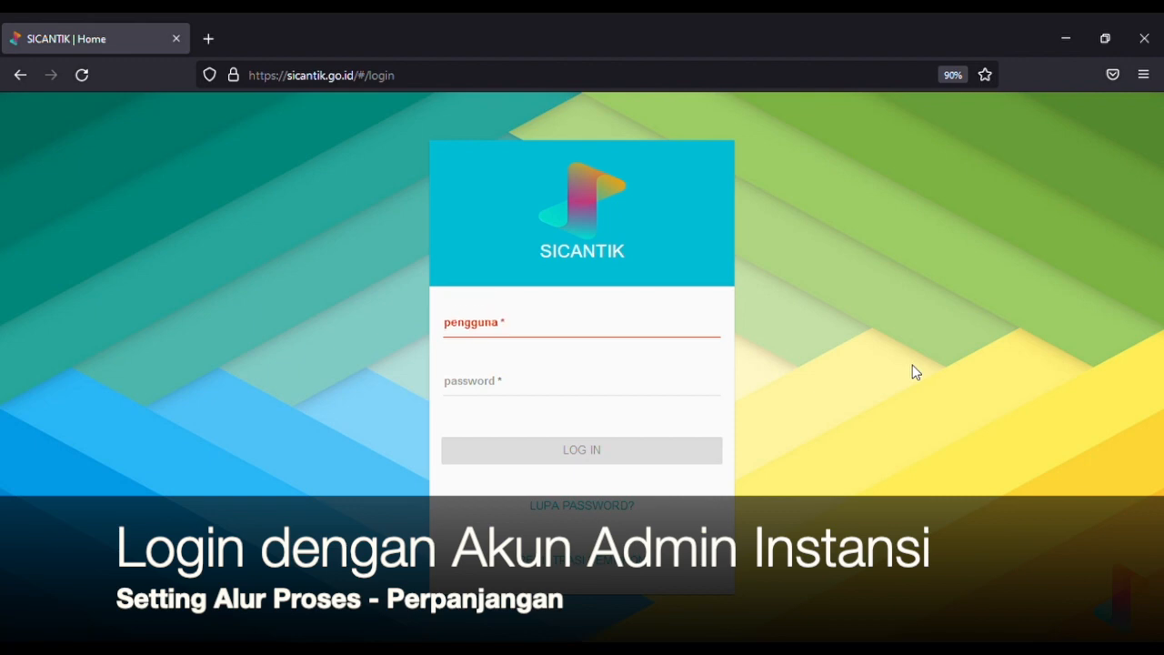
pyautogui.click(650, 329)
pyautogui.write('demo')
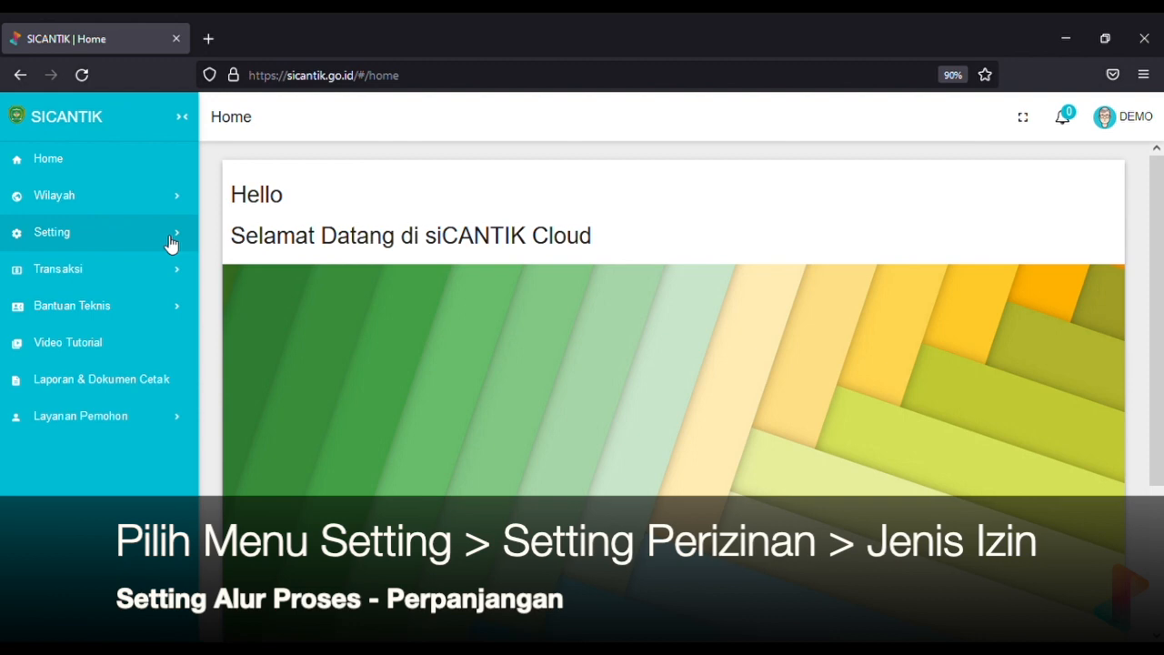
# Go to Setting > Seting Perizinan > Jenis Izin and scroll the table to Izin IMB - Demo25's action buttons
pyautogui.click(171, 242)
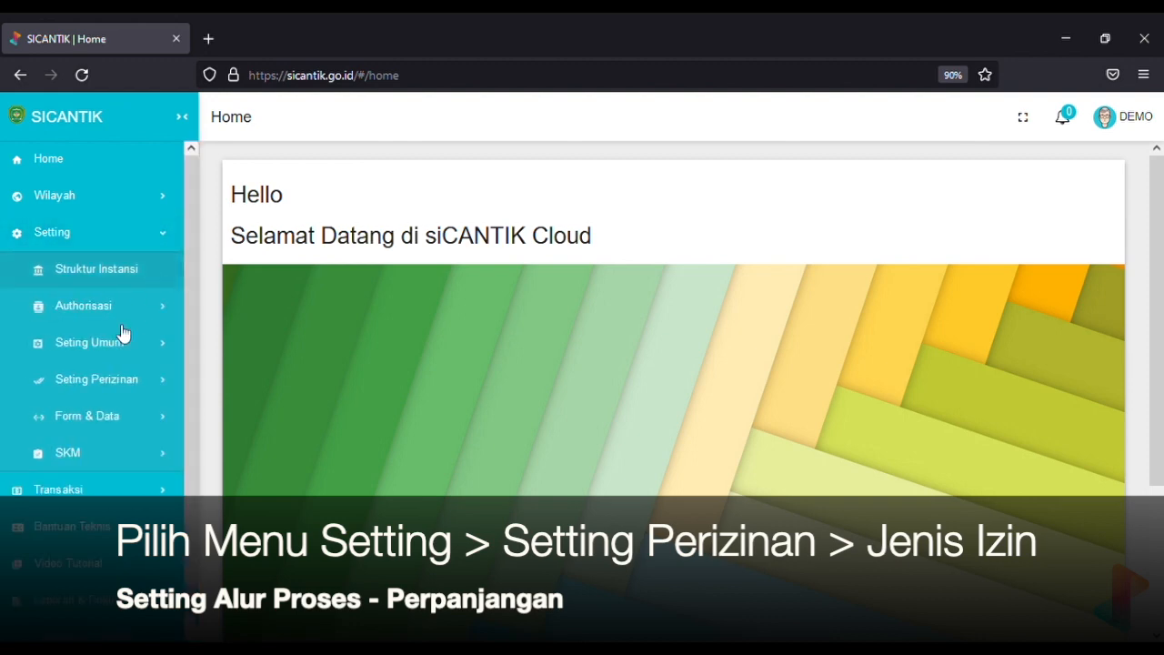
pyautogui.click(132, 382)
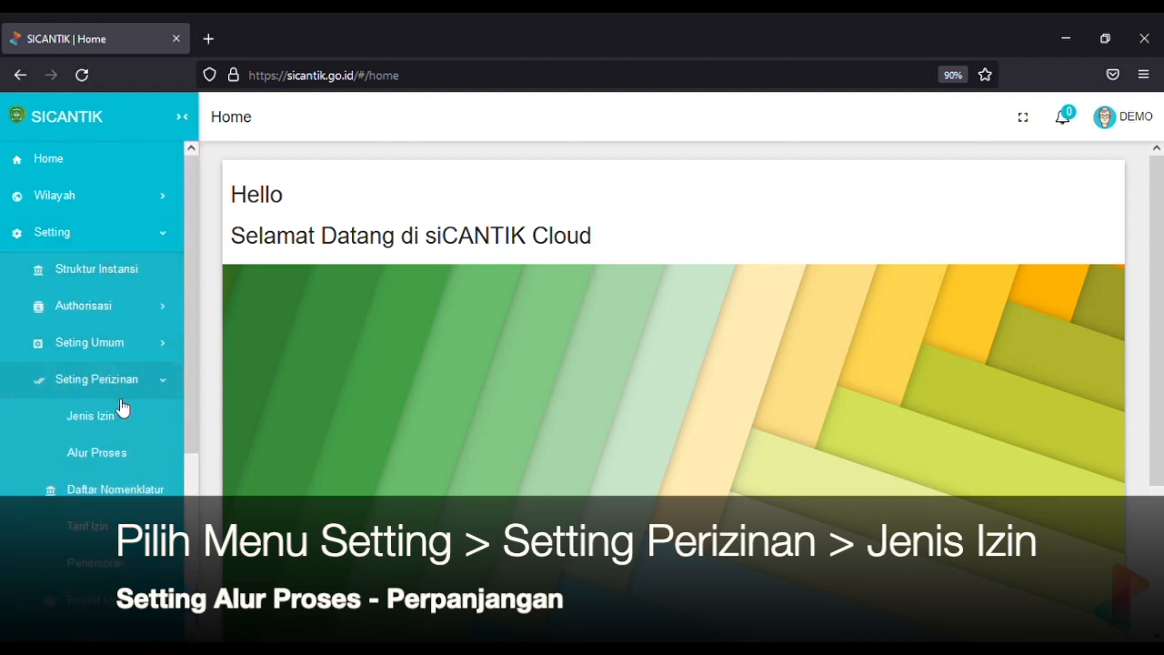
pyautogui.click(114, 419)
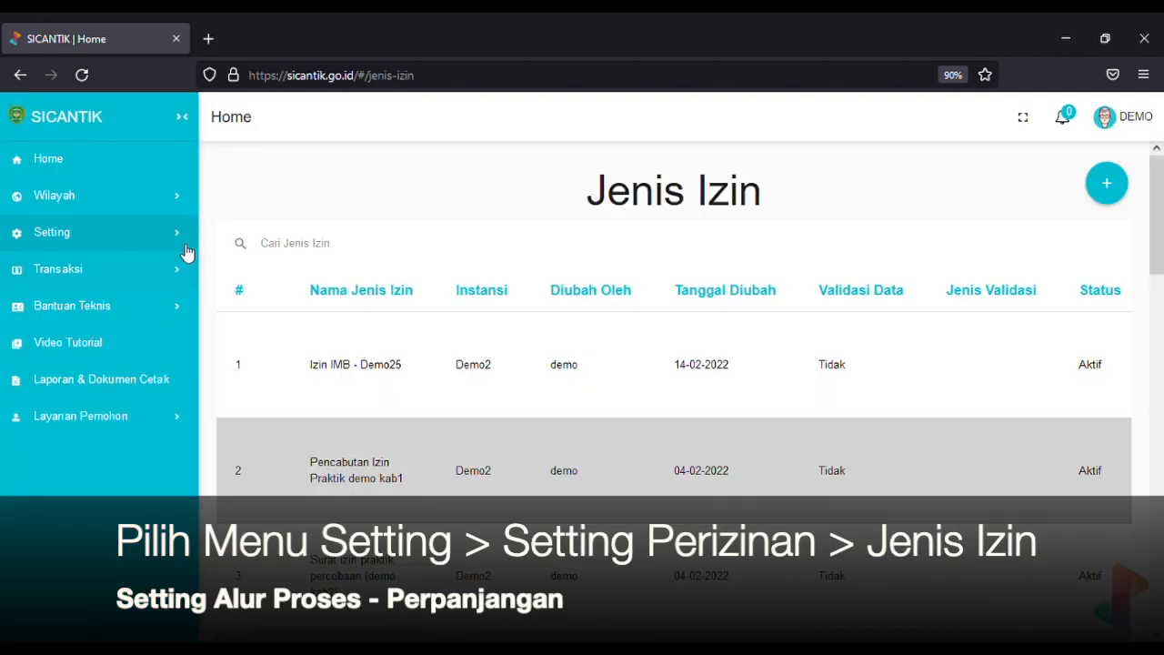
pyautogui.click(186, 251)
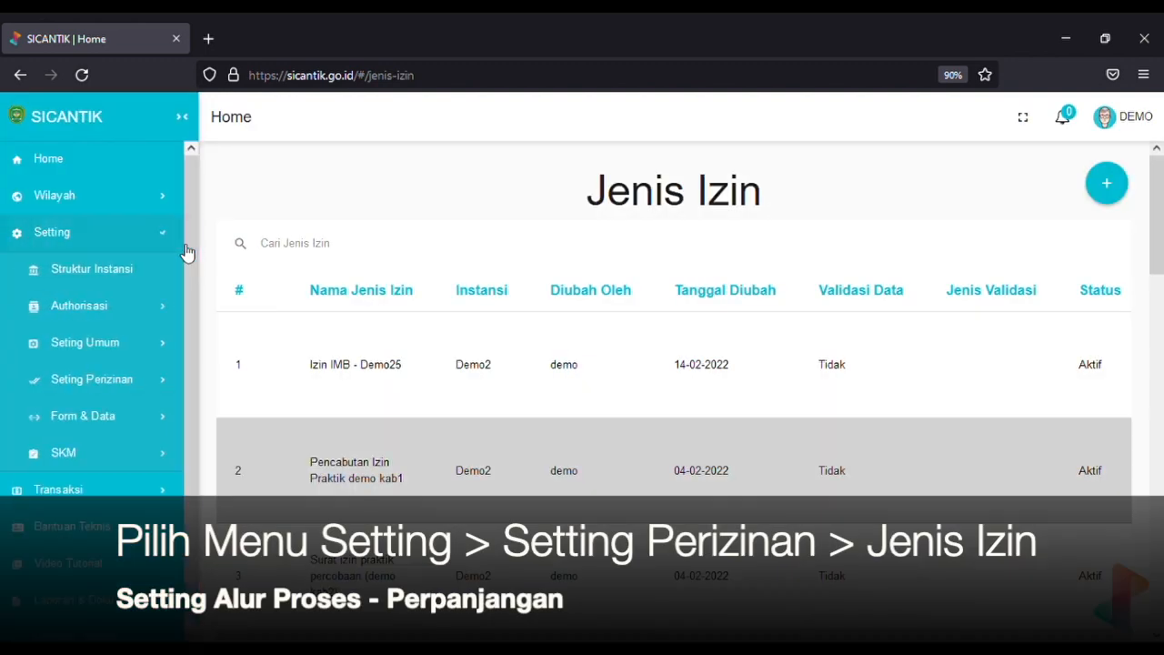
pyautogui.click(161, 379)
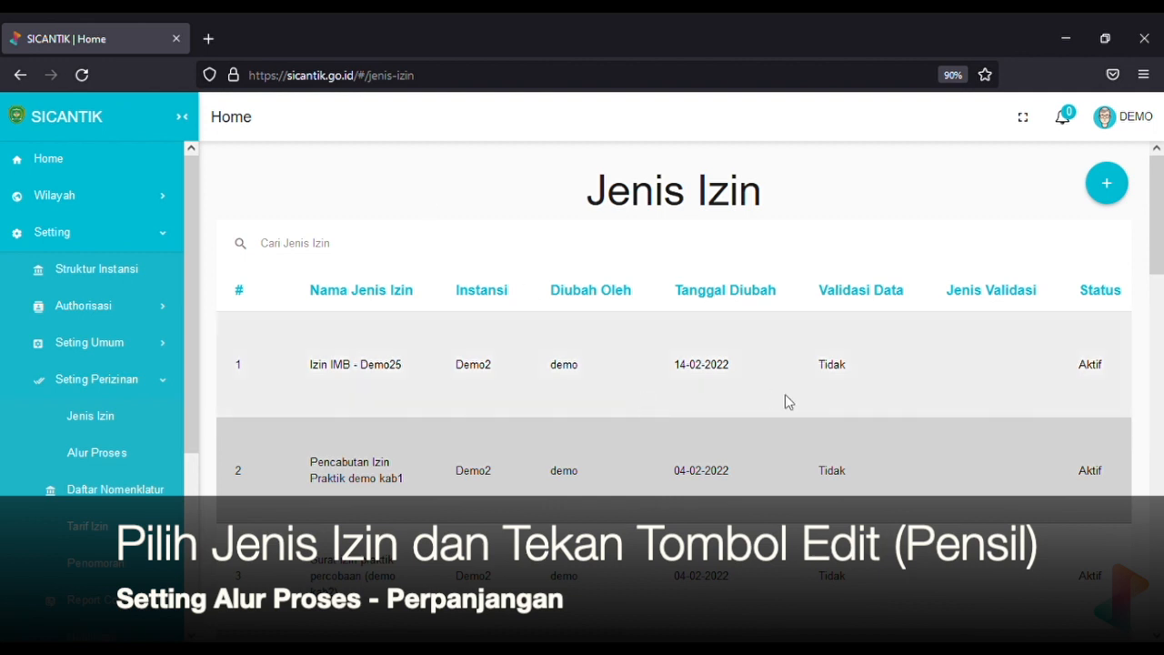
pyautogui.hscroll(2, 787, 400)
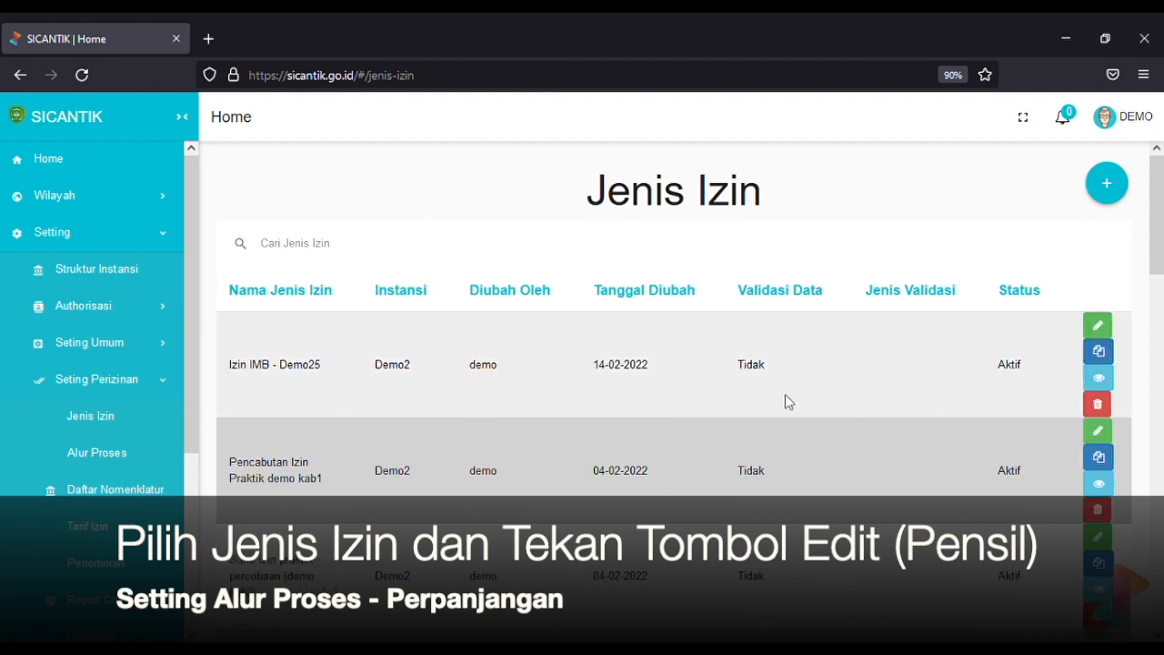
pyautogui.hscroll(-2, 790, 402)
pyautogui.hscroll(2, 789, 402)
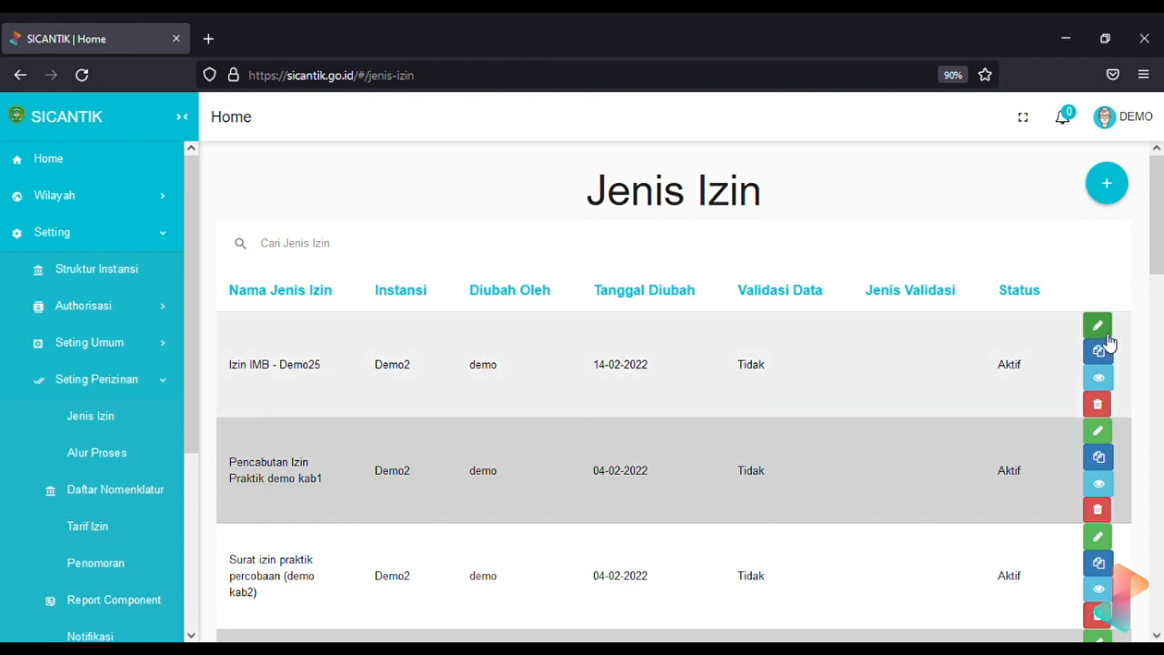
pyautogui.hscroll(-2, 865, 434)
pyautogui.hscroll(2, 865, 434)
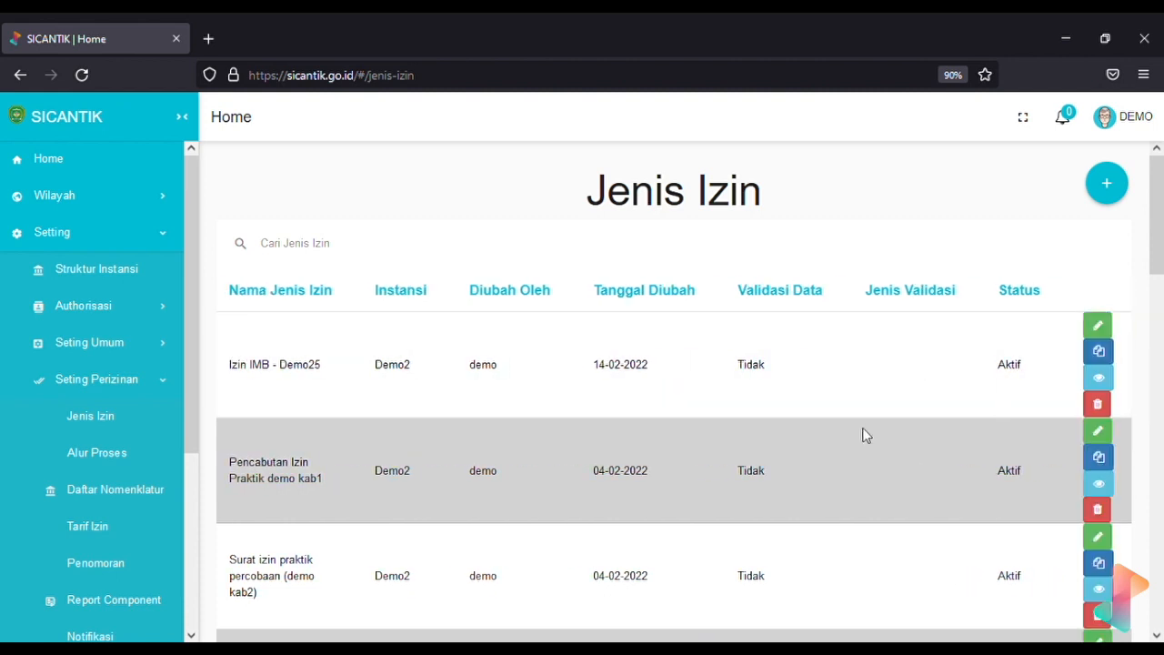
# Edit Izin IMB - Demo25 and add a second Jenis Pengajuan row set to Perpanjangan
pyautogui.click(1098, 325)
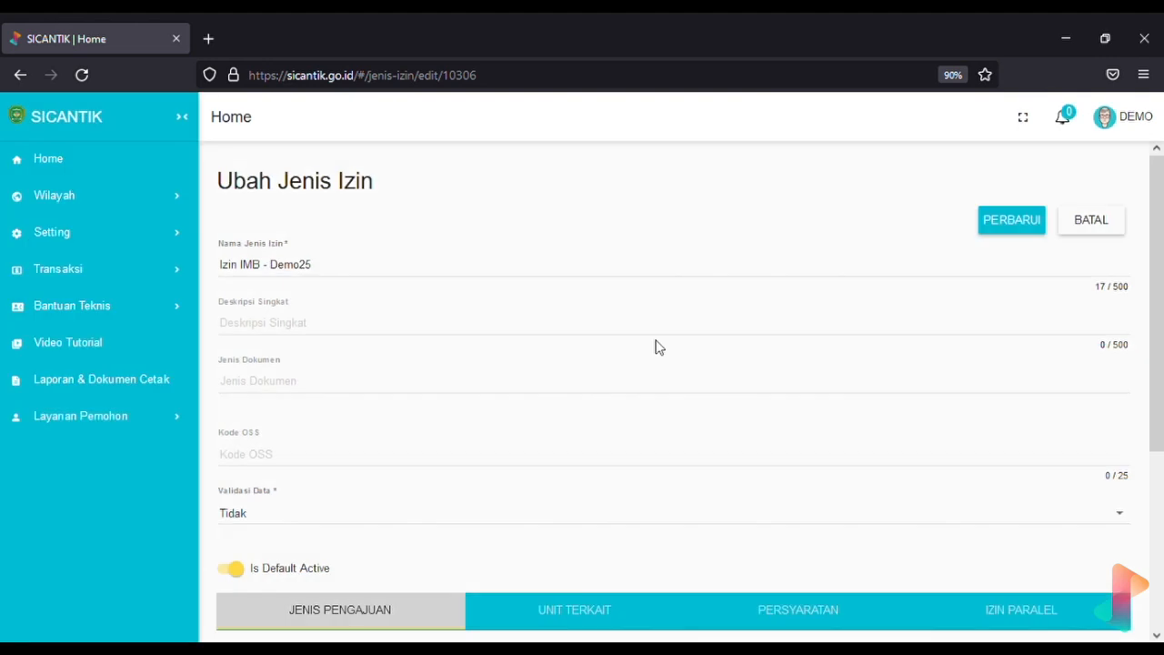
pyautogui.scroll(-2, 660, 347)
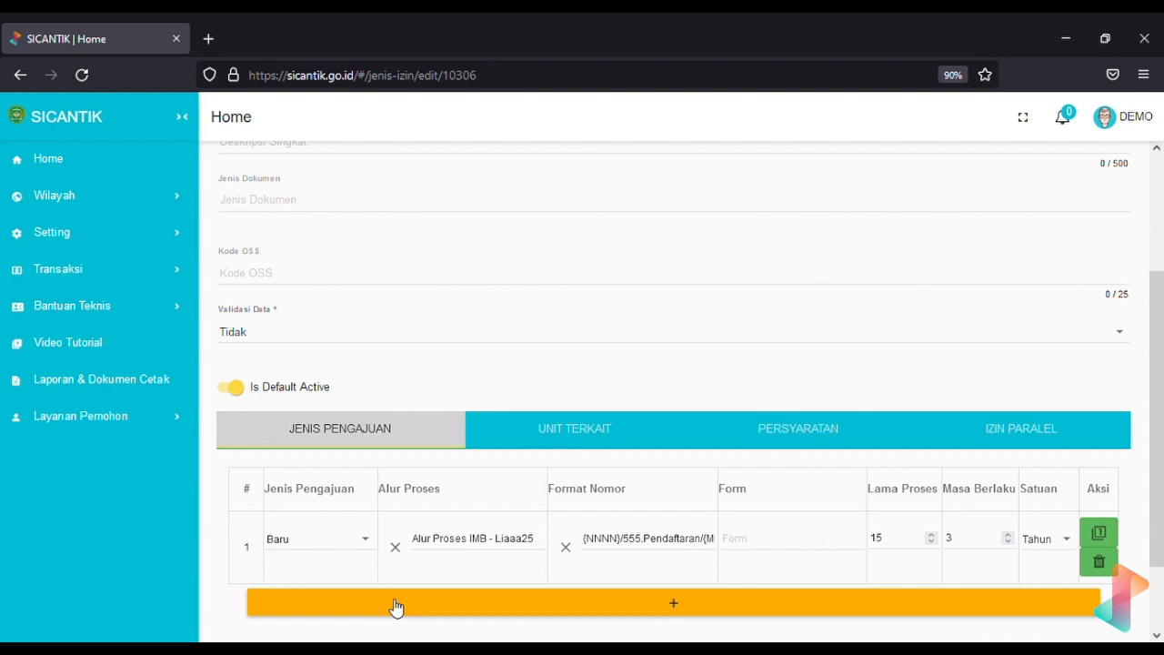
pyautogui.click(396, 607)
pyautogui.scroll(-1, 396, 607)
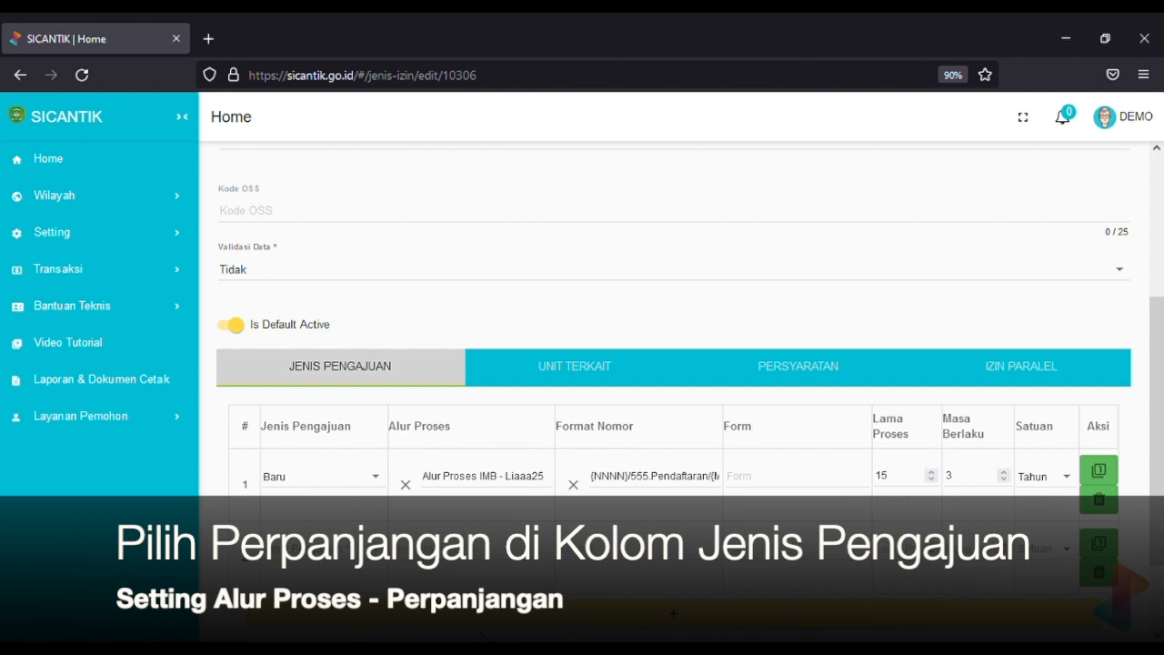
pyautogui.click(346, 551)
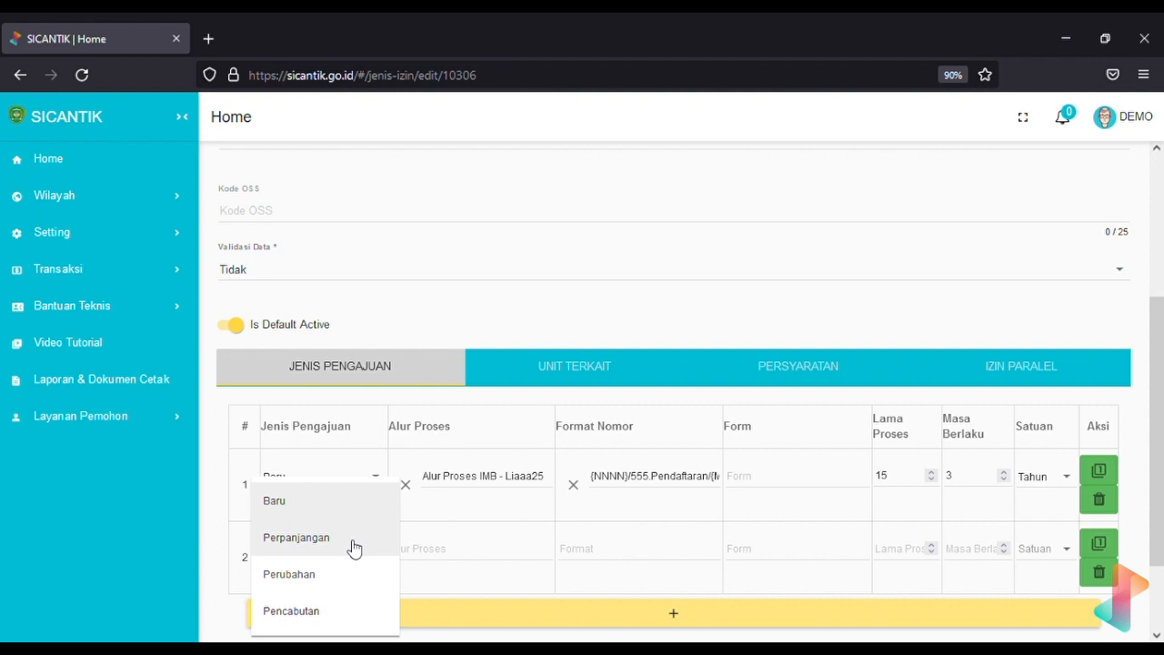
pyautogui.click(296, 541)
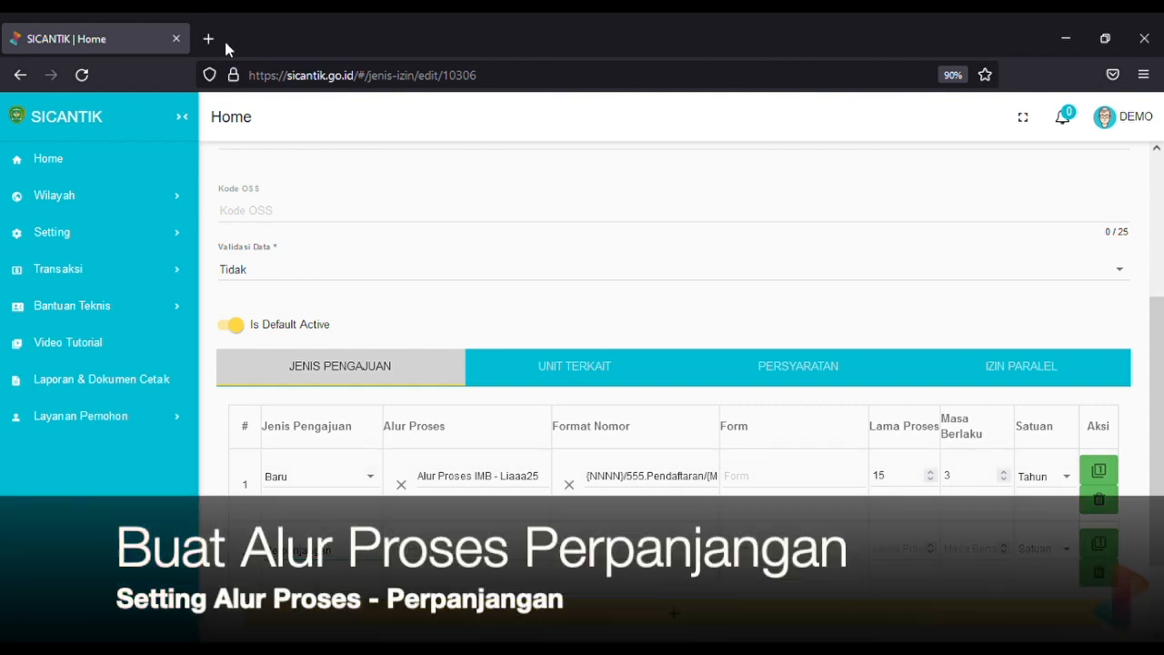
# In a new tab, load sicantik.go.id and go to Setting > Seting Perizinan > Alur Proses
pyautogui.click(217, 39)
pyautogui.write('s')
pyautogui.press('Return')
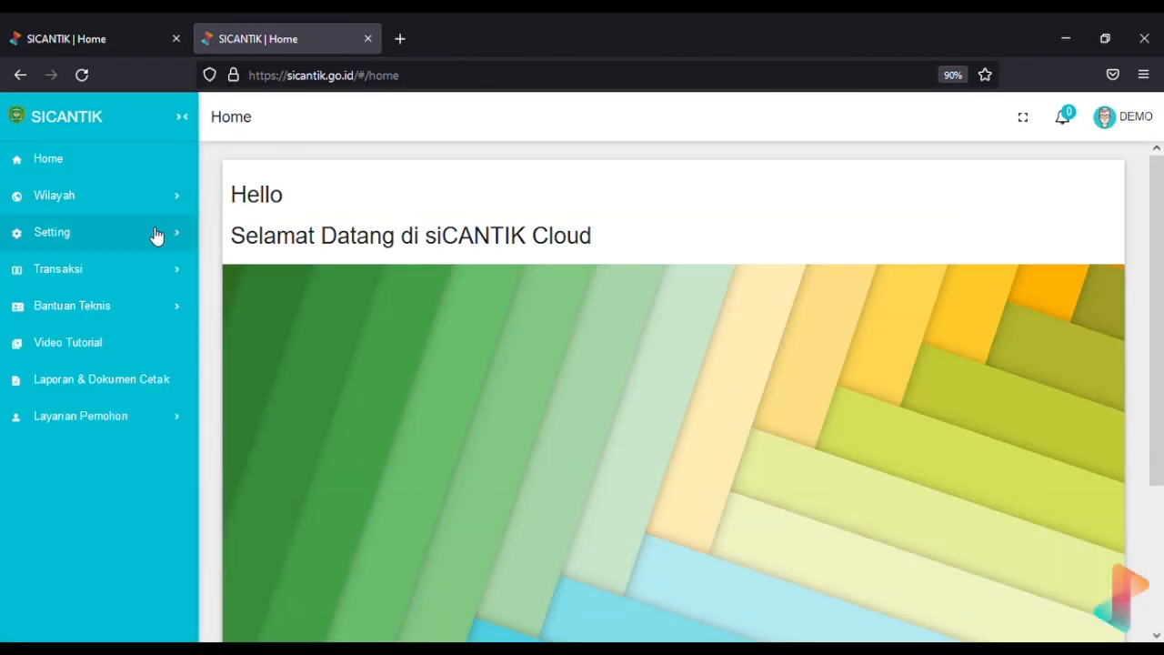
pyautogui.click(155, 234)
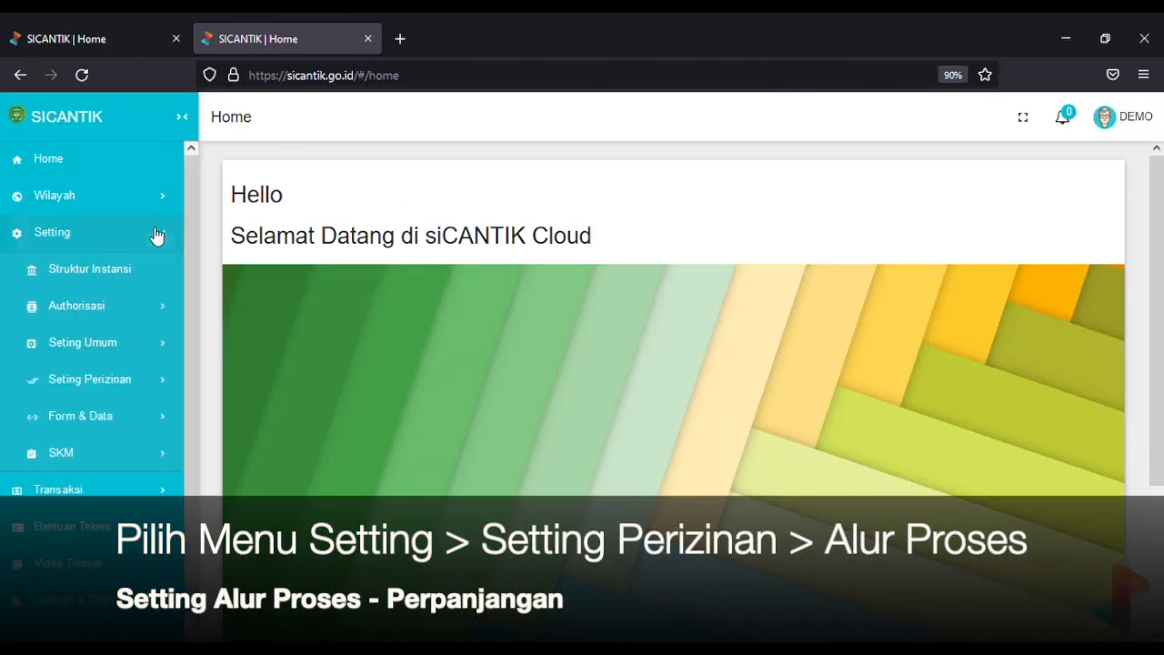
pyautogui.click(158, 388)
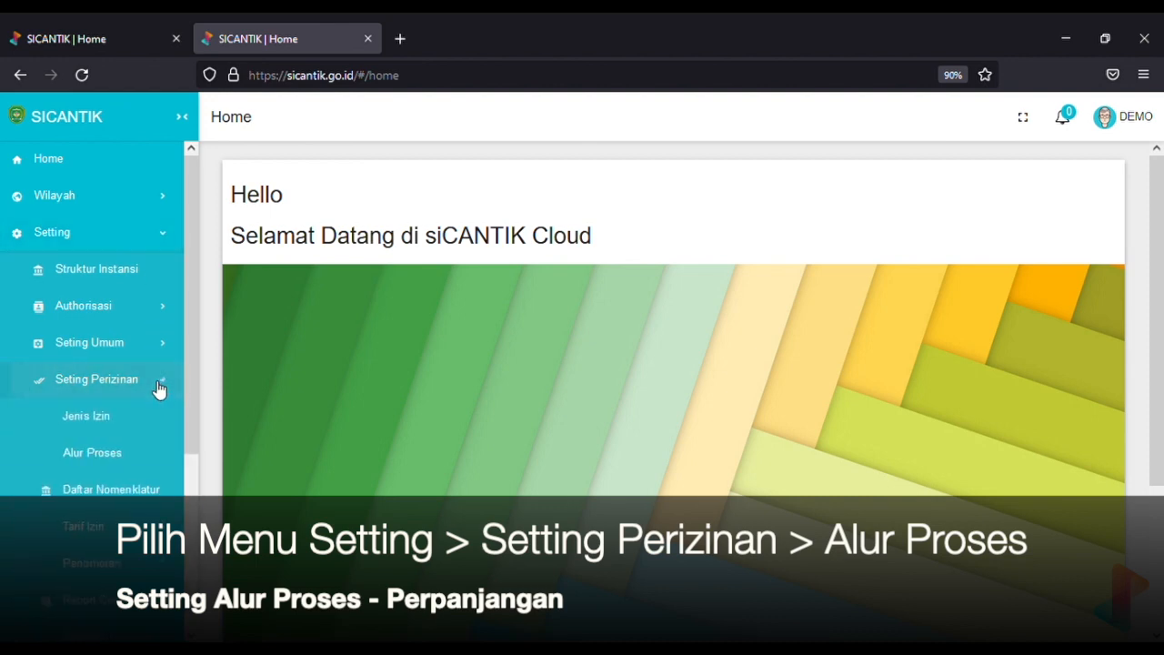
pyautogui.click(113, 456)
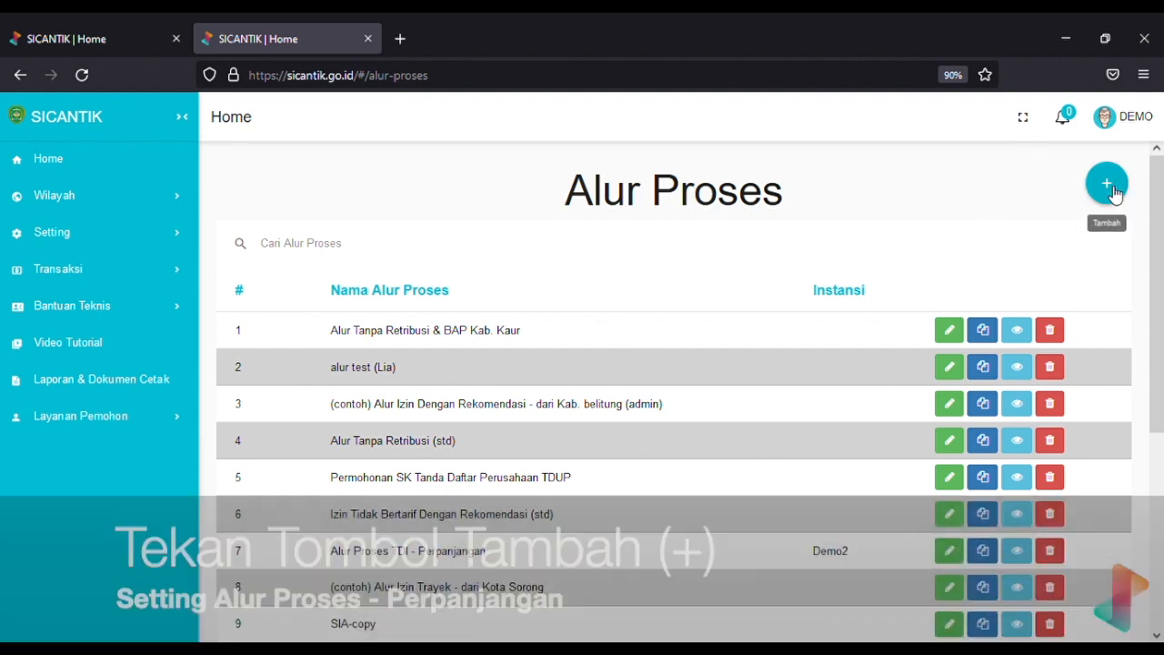
# Add a new process flow and name it 'Alur Perpanjangan izin demo'
pyautogui.click(1107, 185)
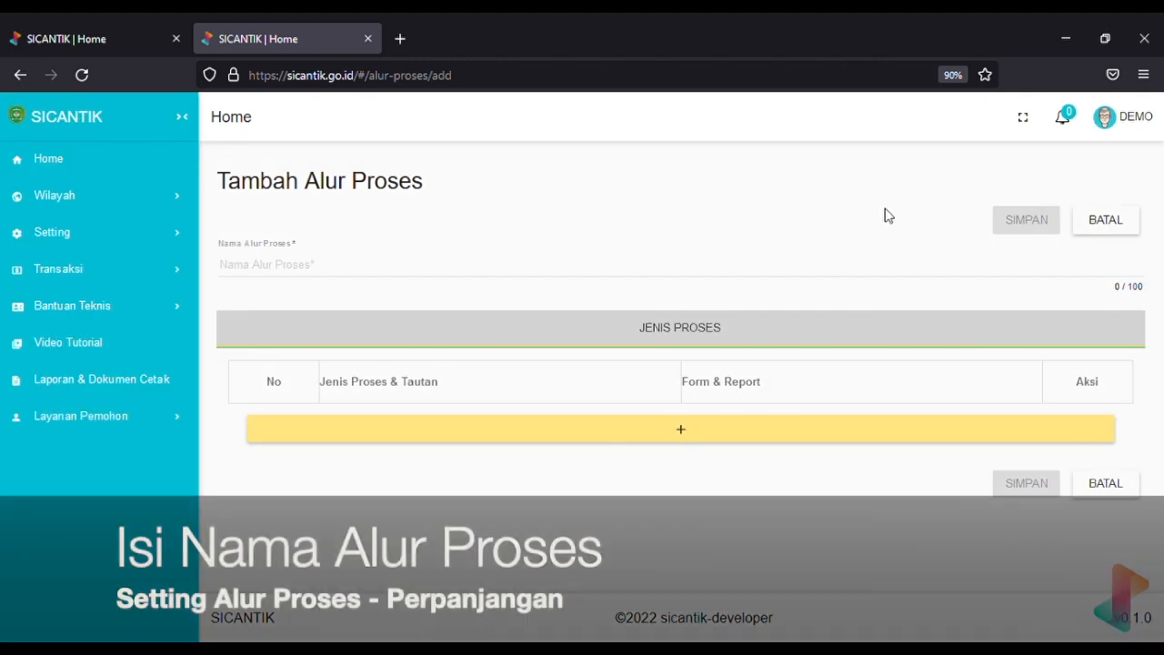
pyautogui.click(301, 279)
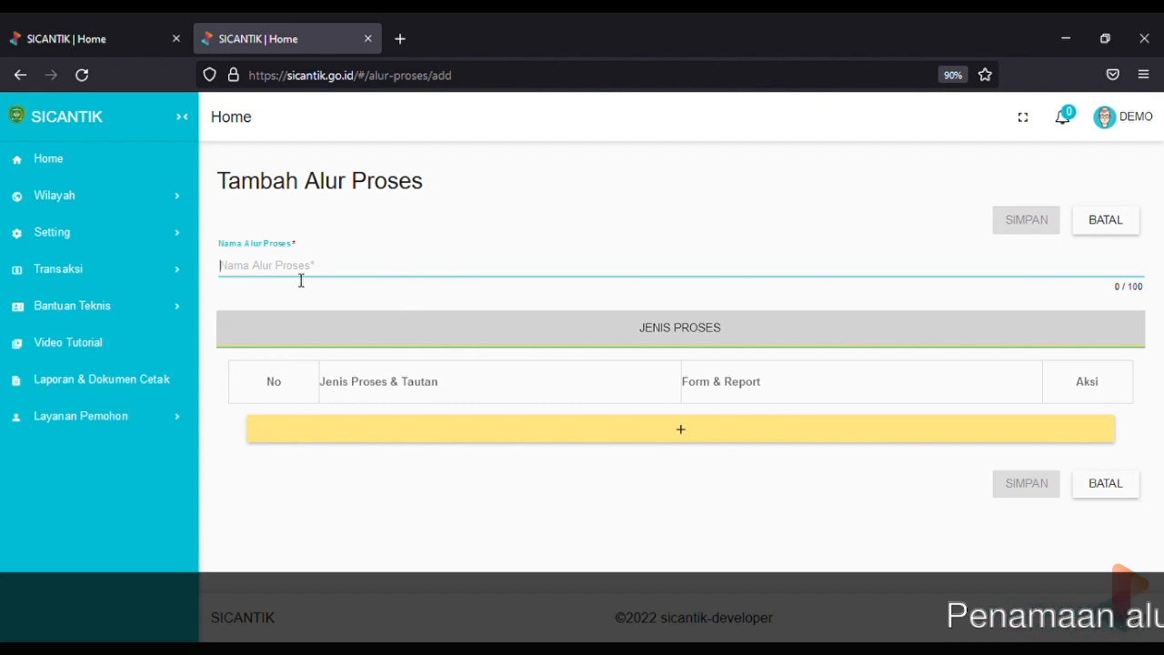
pyautogui.write('A')
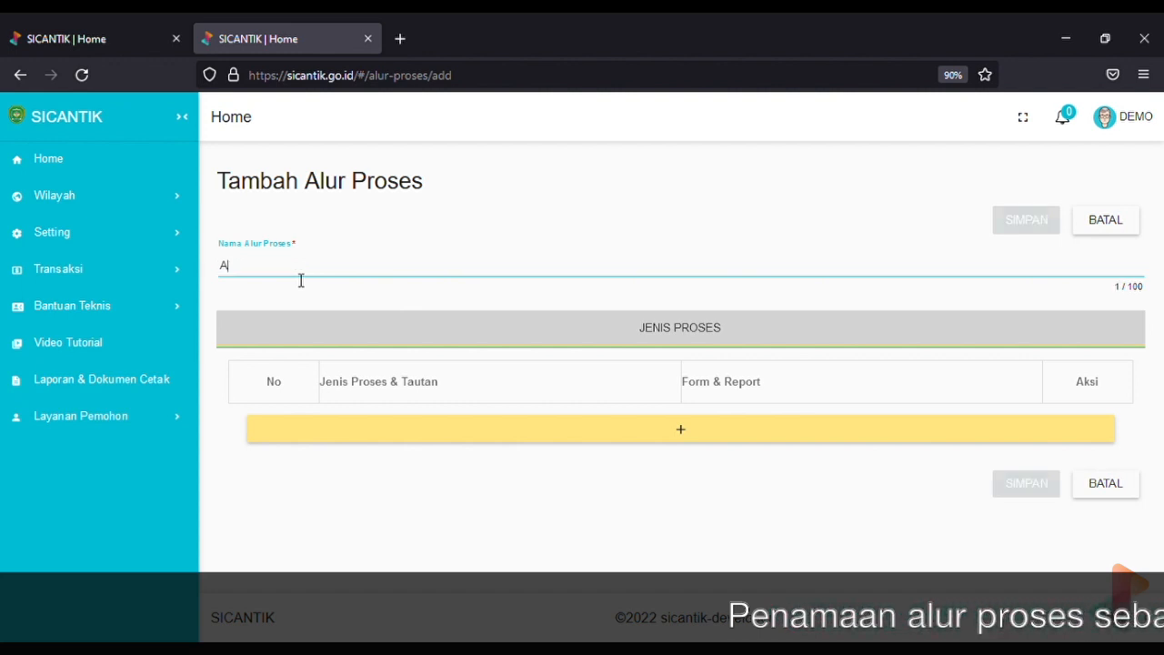
pyautogui.write('lur Perpanjangan')
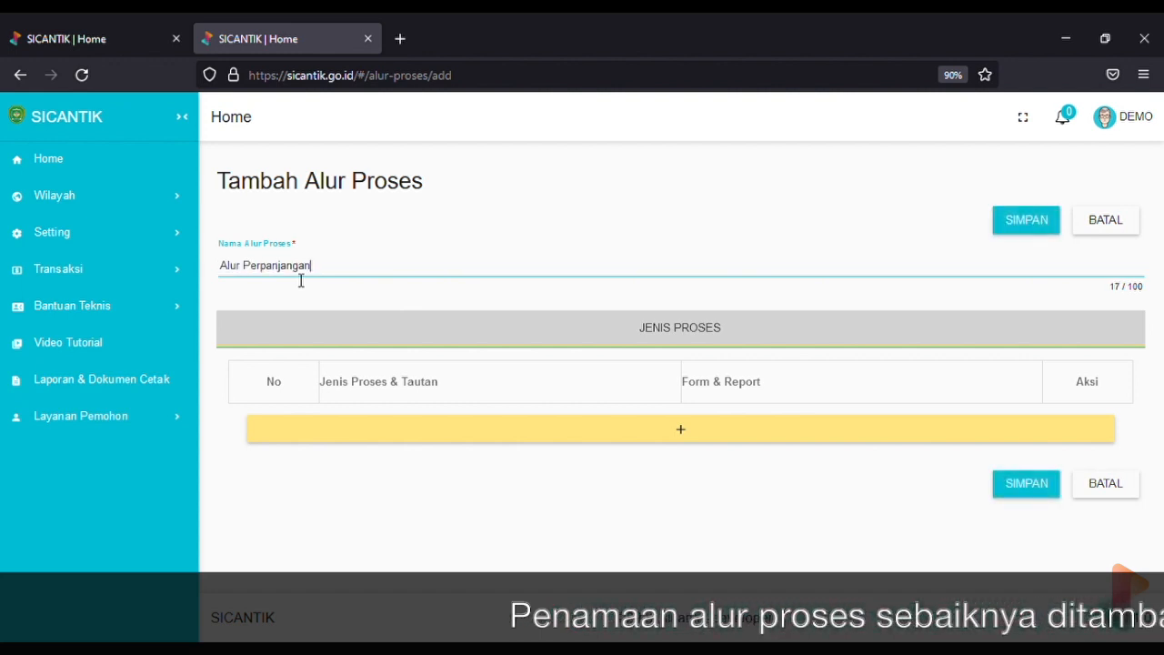
pyautogui.write(' izin demo')
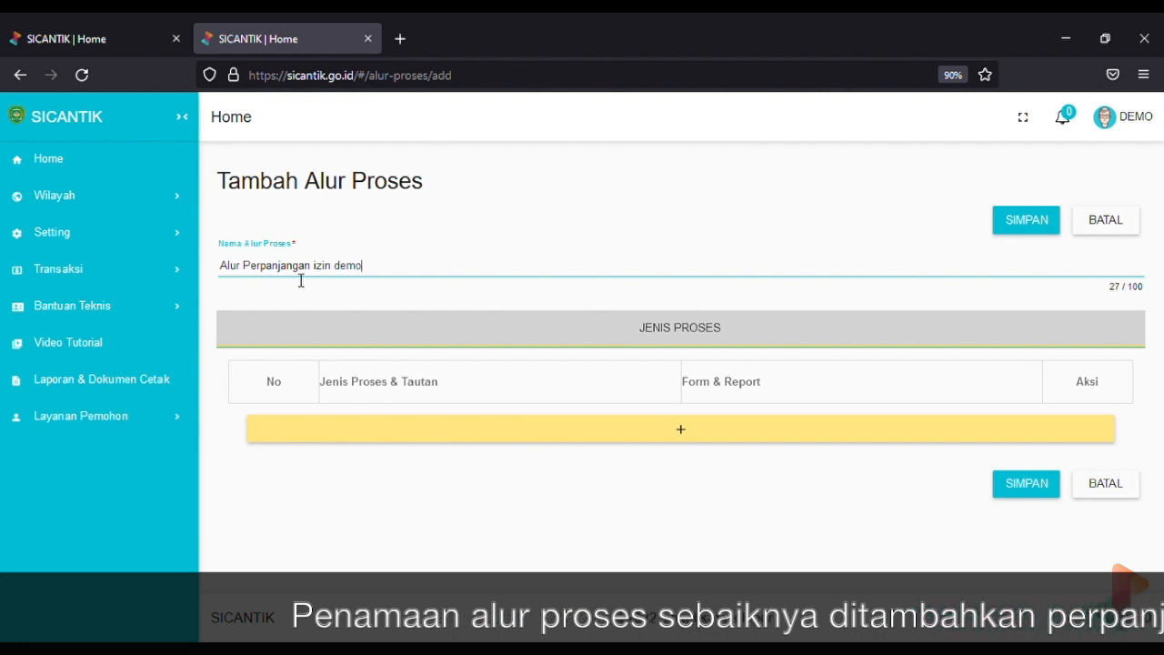
pyautogui.hotkey('ctrl', 'a')
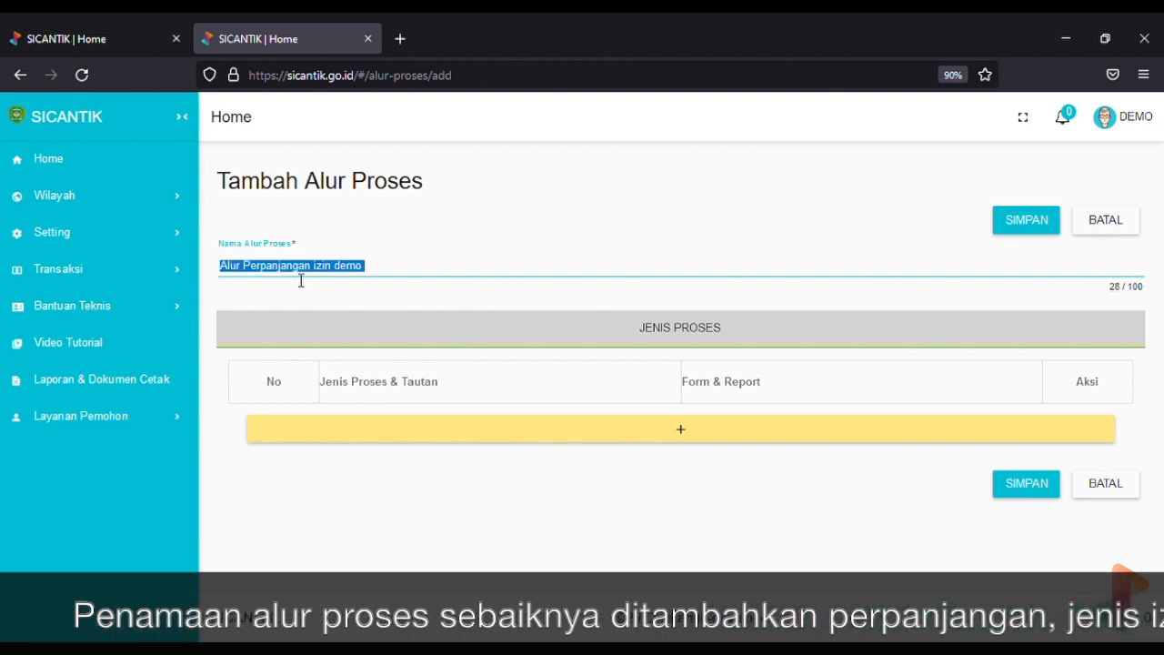
pyautogui.click(573, 219)
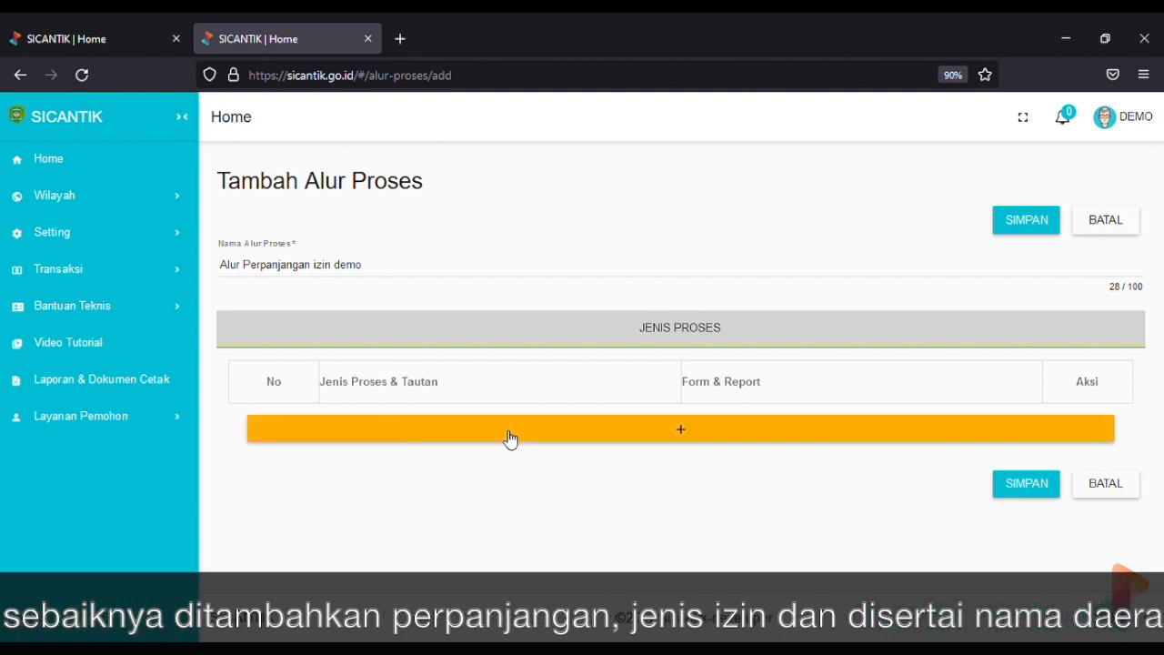
# Add process row 1 as Pendaftaran with its Tautan set to permohonan-izin-add
pyautogui.click(387, 443)
pyautogui.click(262, 453)
pyautogui.write('1')
pyautogui.click(418, 433)
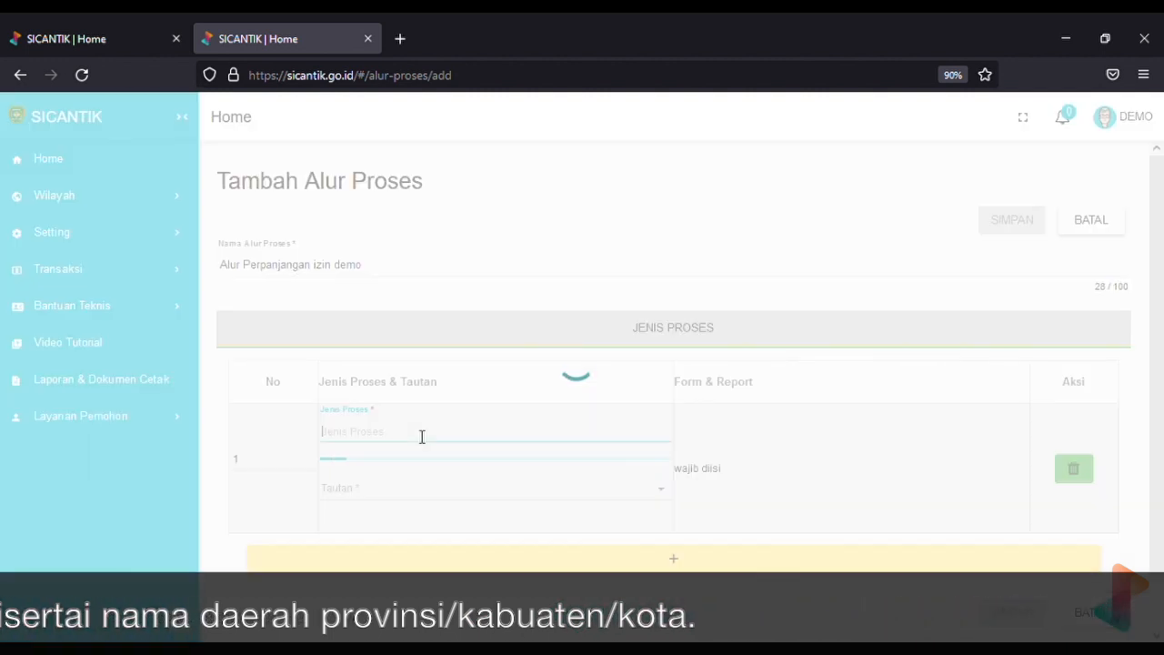
pyautogui.write('pendaftar')
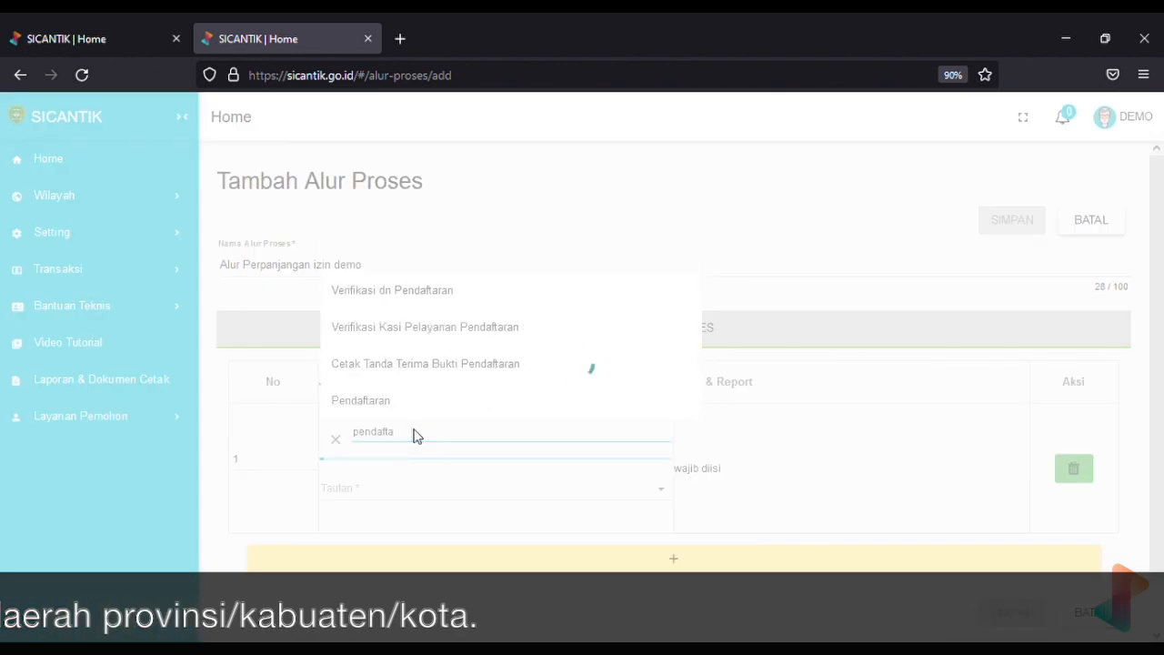
pyautogui.click(385, 403)
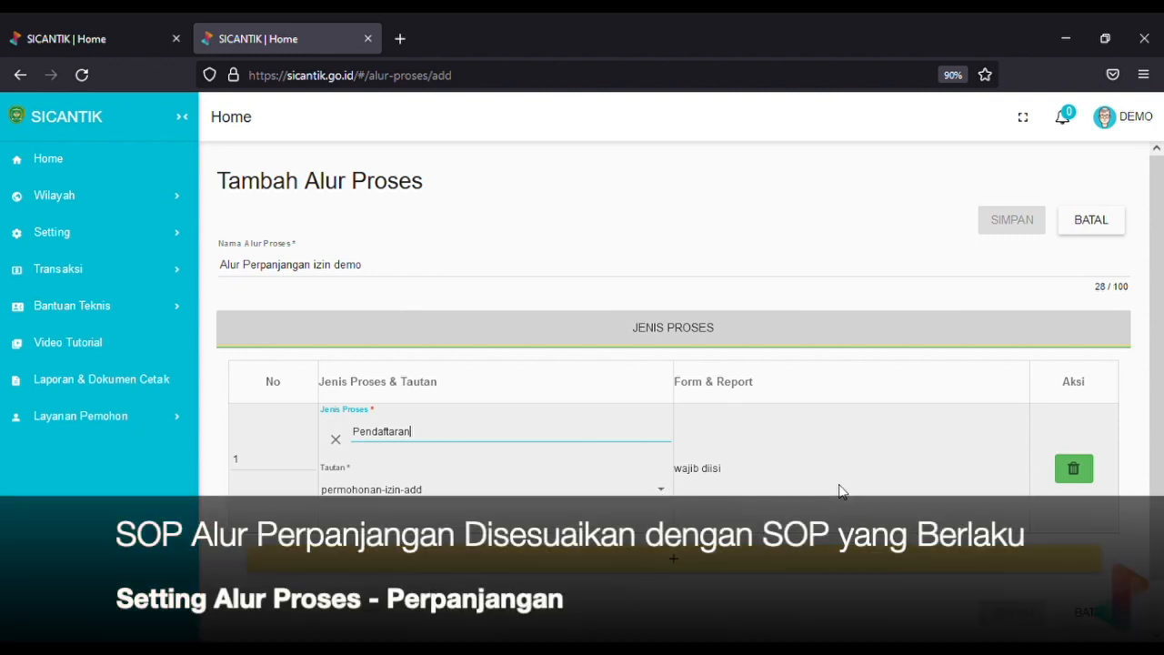
pyautogui.scroll(-1, 841, 491)
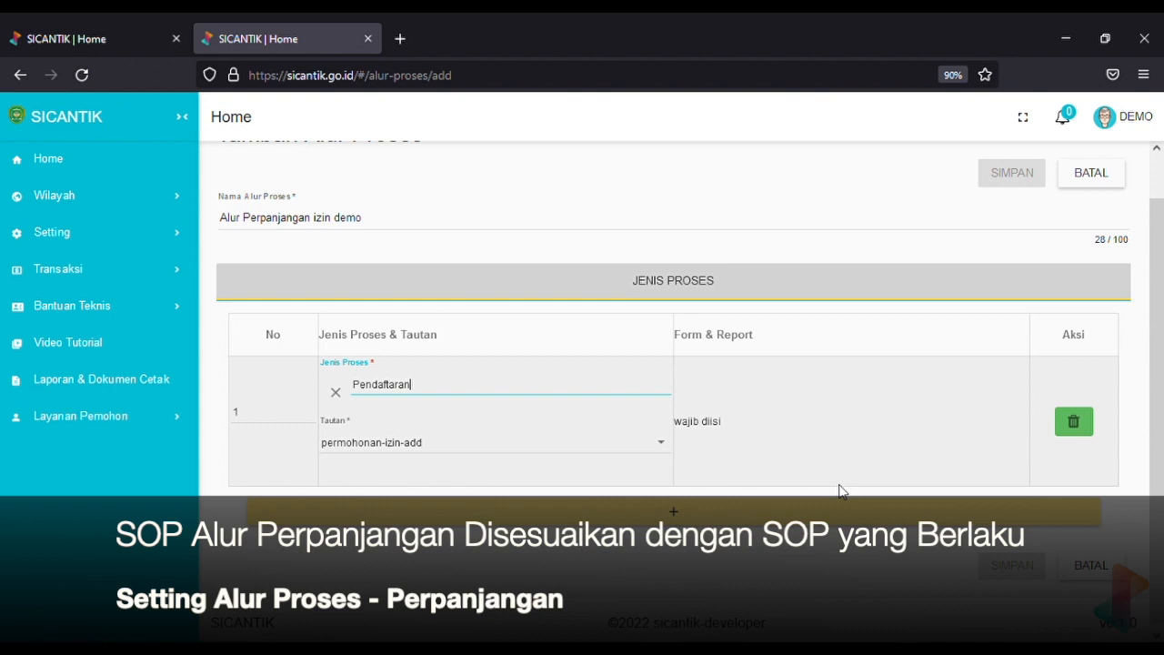
pyautogui.click(637, 455)
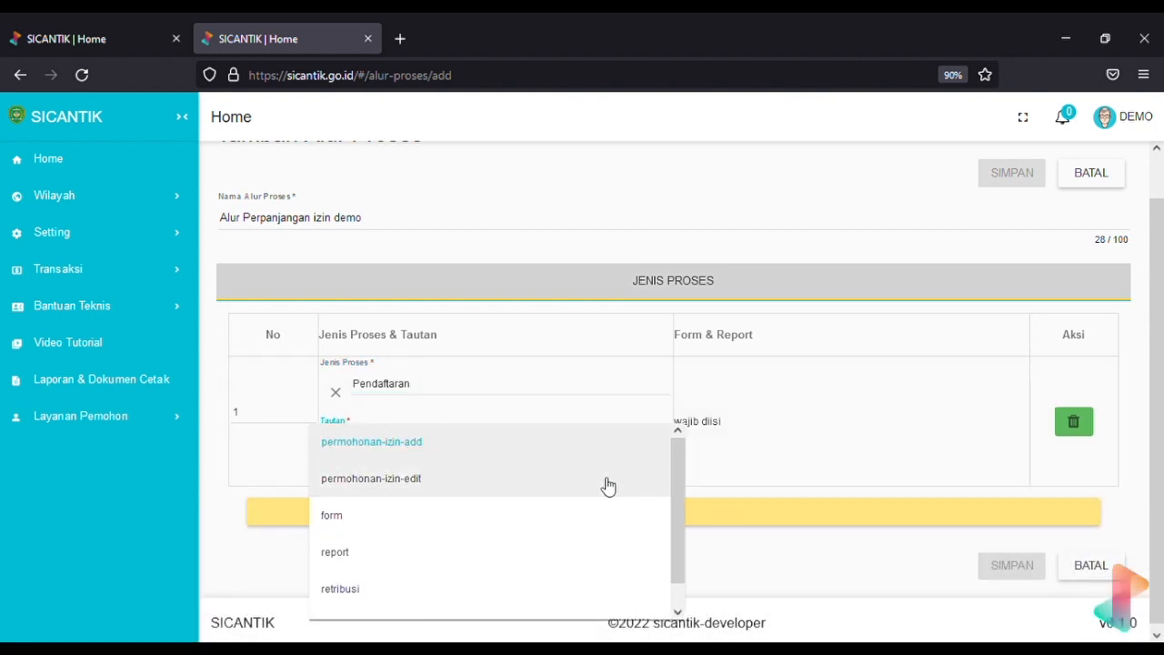
pyautogui.click(603, 480)
pyautogui.click(588, 446)
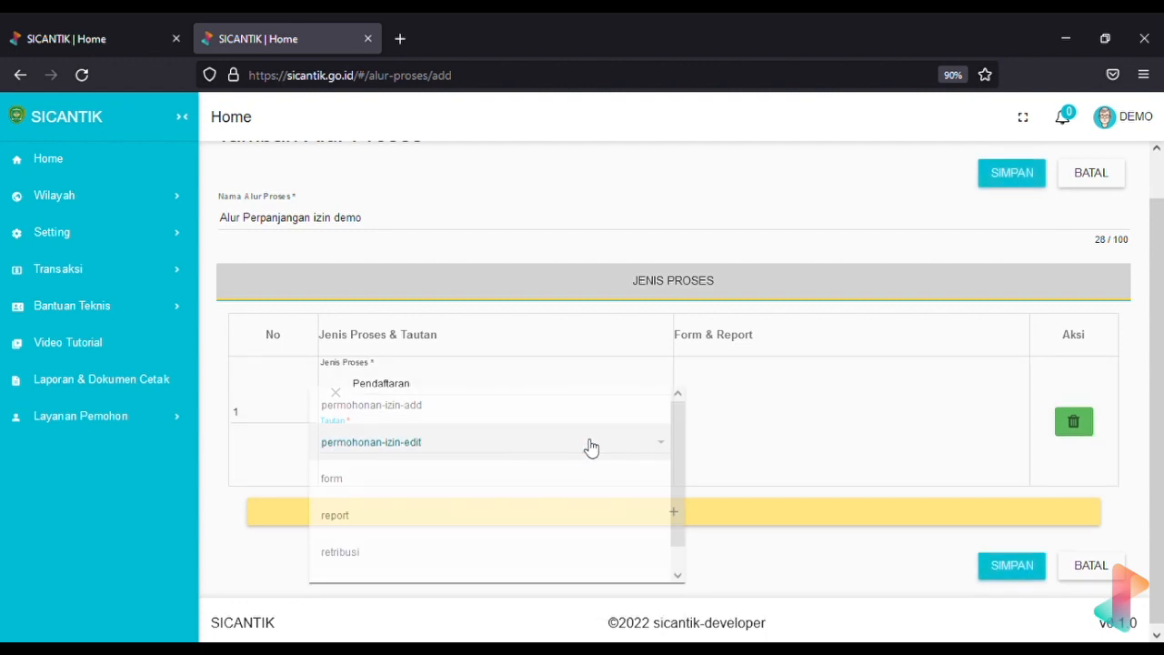
pyautogui.click(488, 410)
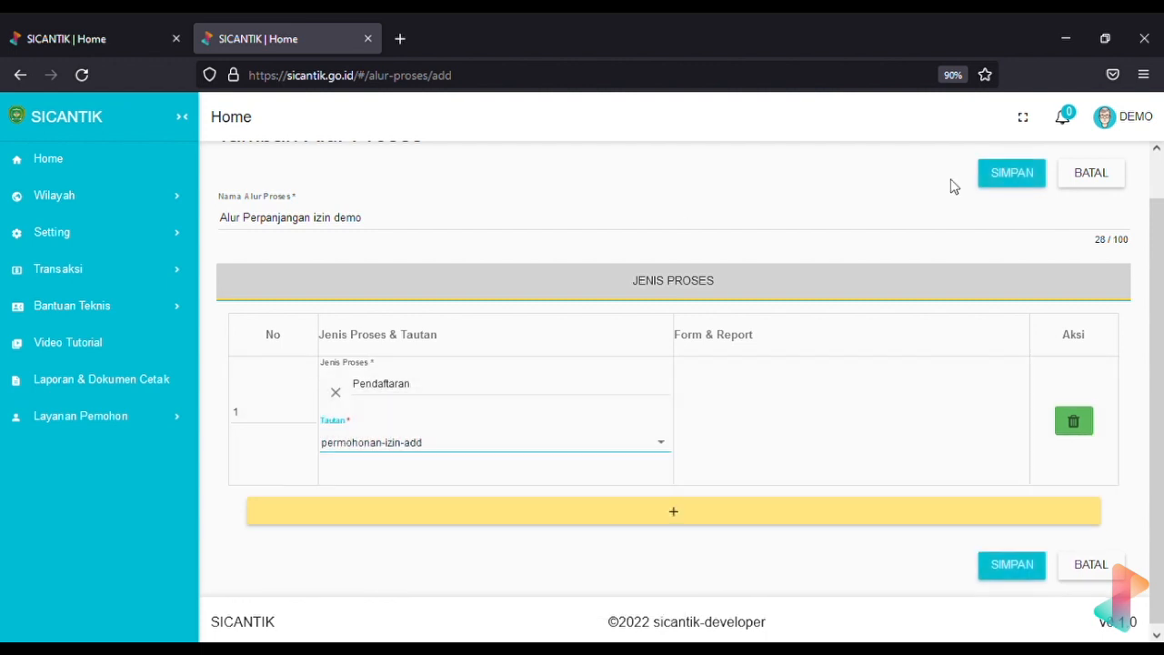
# Add process row 2 with Jenis Proses Menerima & Memeriksa Berkas
pyautogui.click(584, 529)
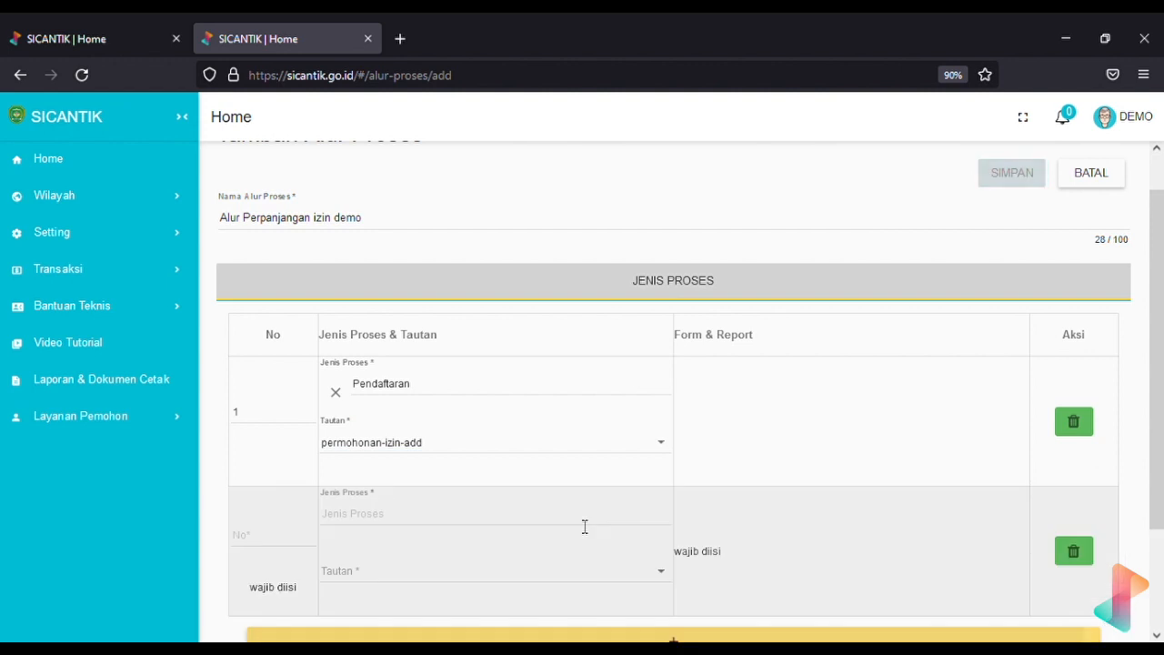
pyautogui.click(283, 545)
pyautogui.write('2')
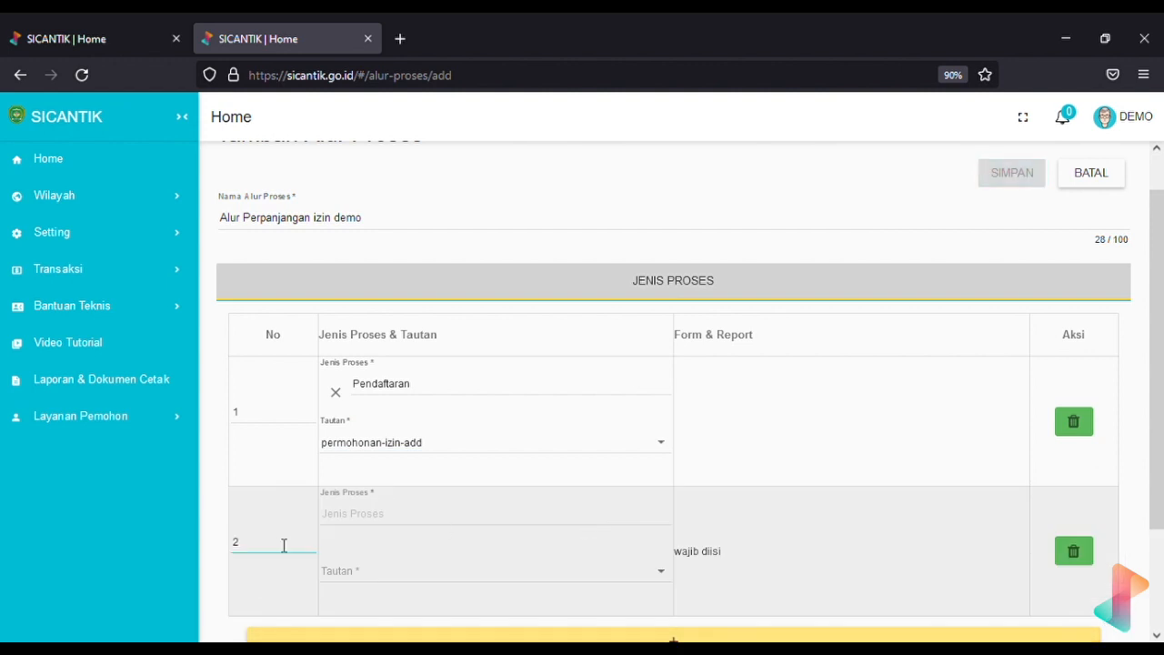
pyautogui.click(423, 521)
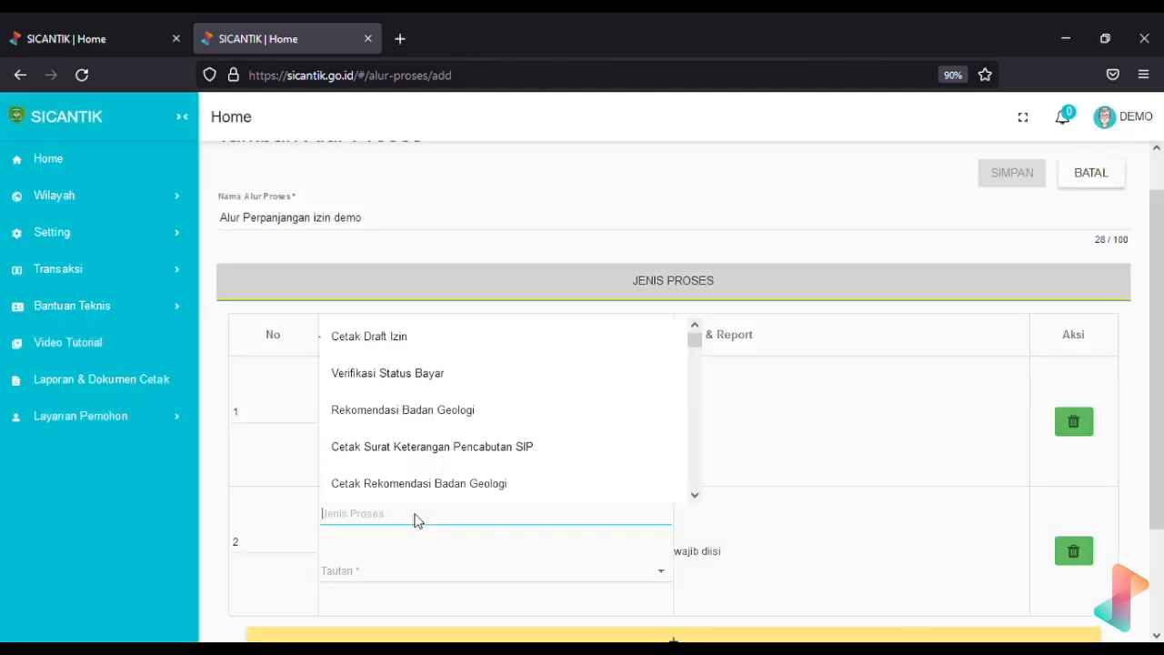
pyautogui.write('mene')
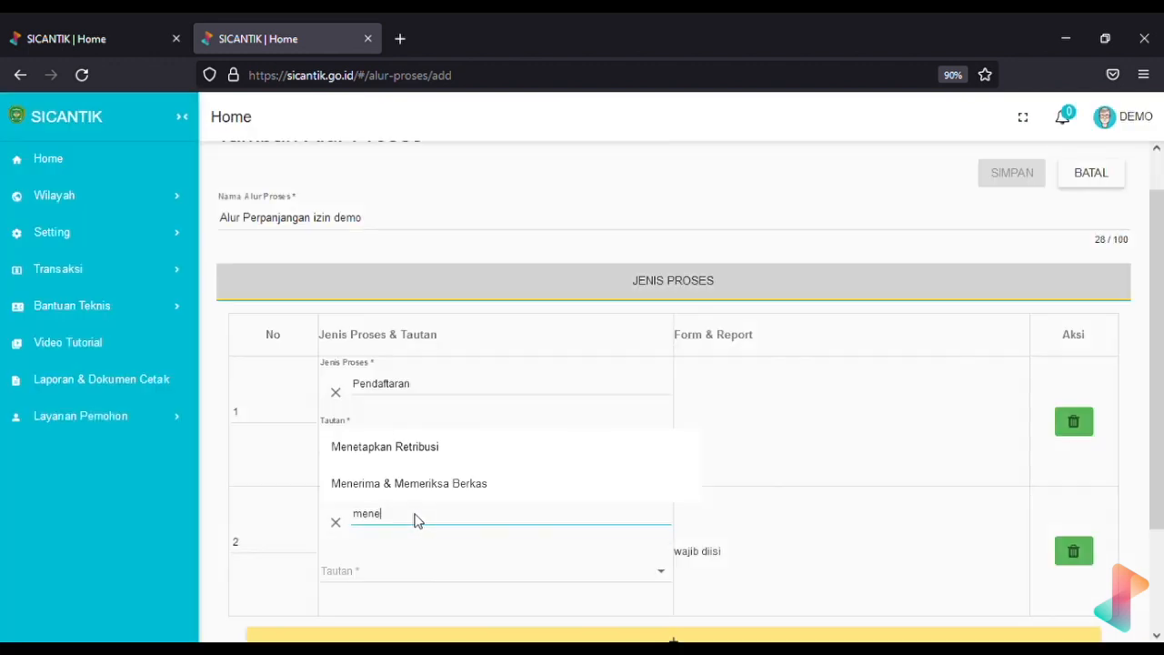
pyautogui.click(447, 483)
# Set step 2's Tautan to permohonan-izin-edit
pyautogui.scroll(-2, 700, 473)
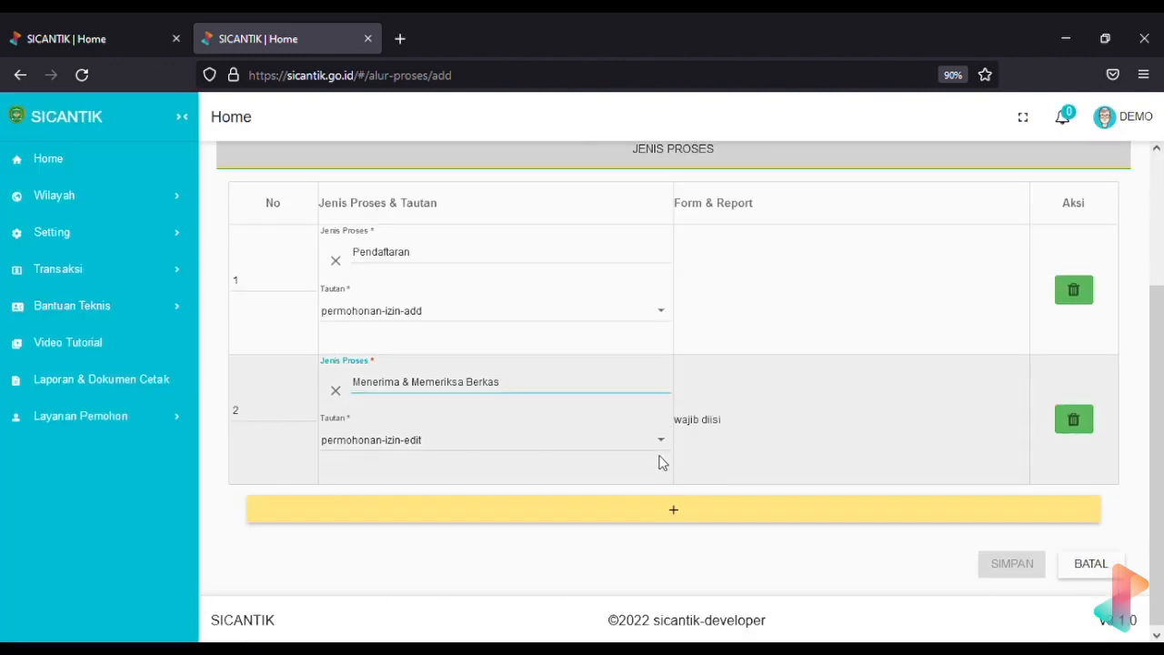
pyautogui.click(657, 453)
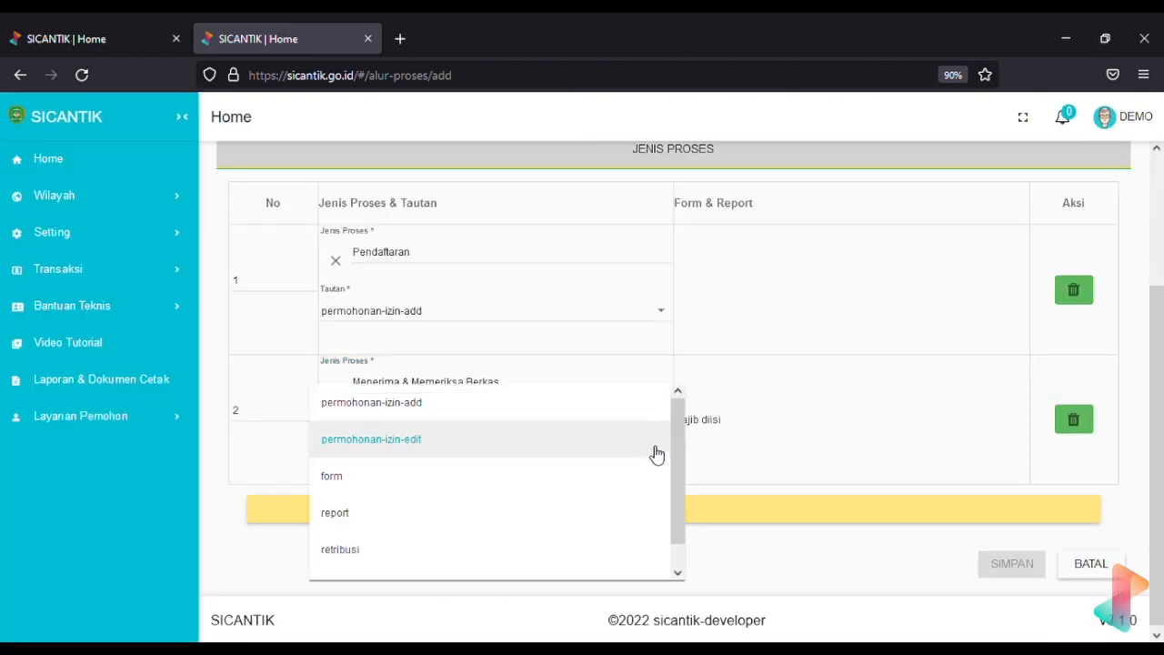
pyautogui.click(570, 475)
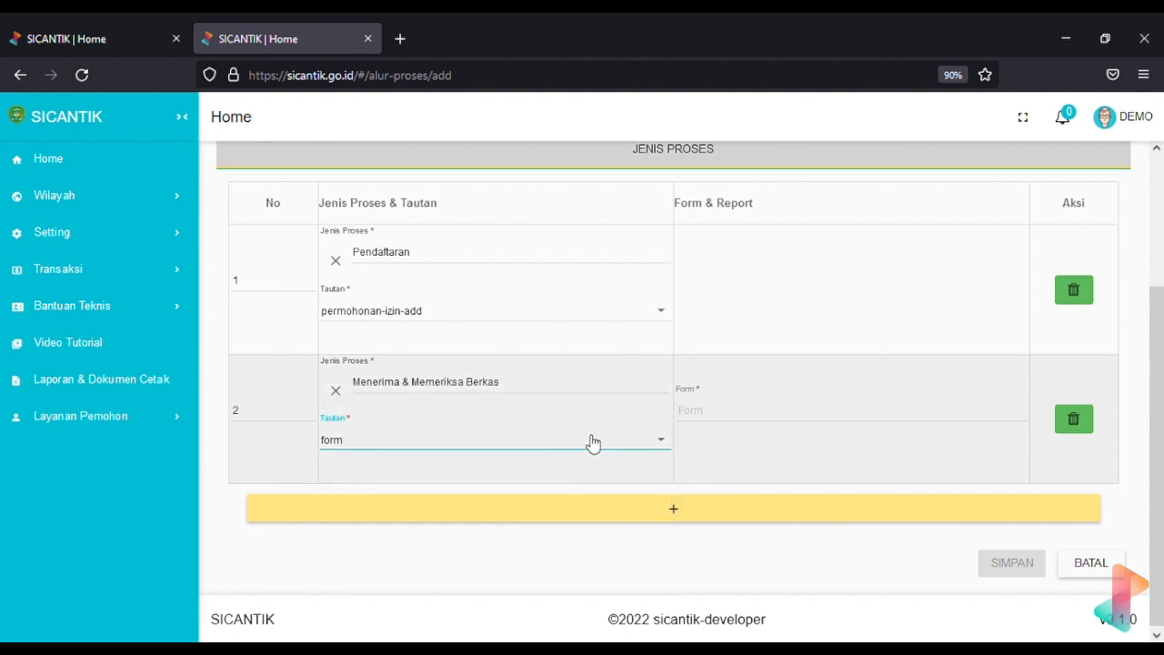
pyautogui.click(592, 441)
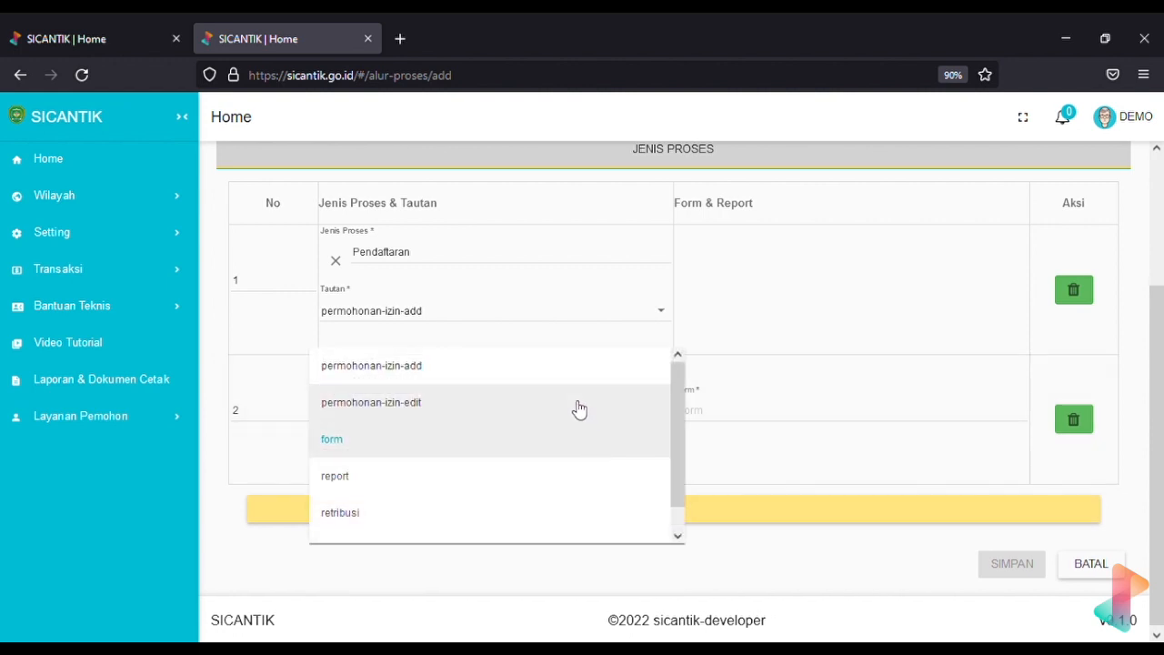
pyautogui.click(577, 408)
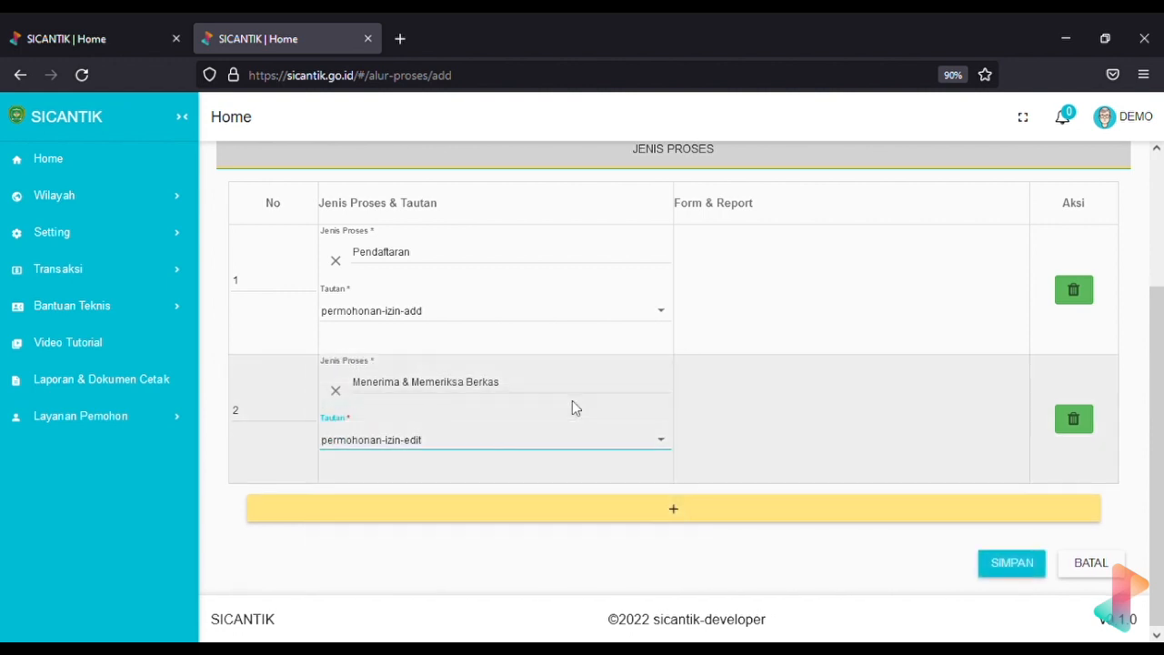
pyautogui.scroll(2, 572, 407)
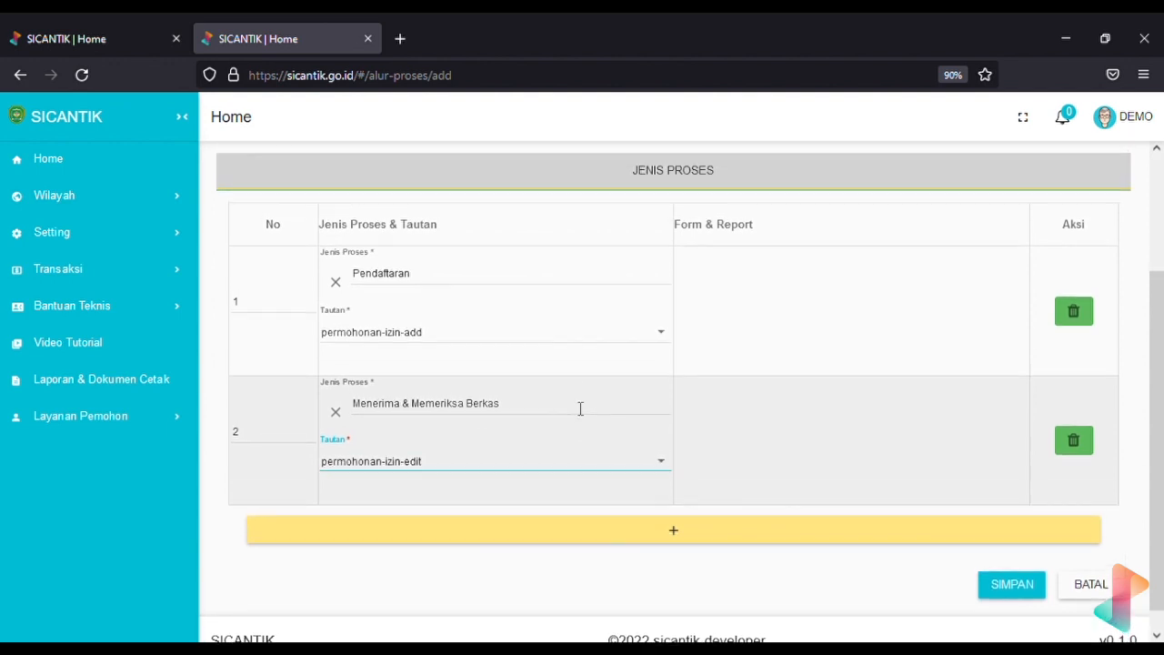
pyautogui.scroll(3, 572, 401)
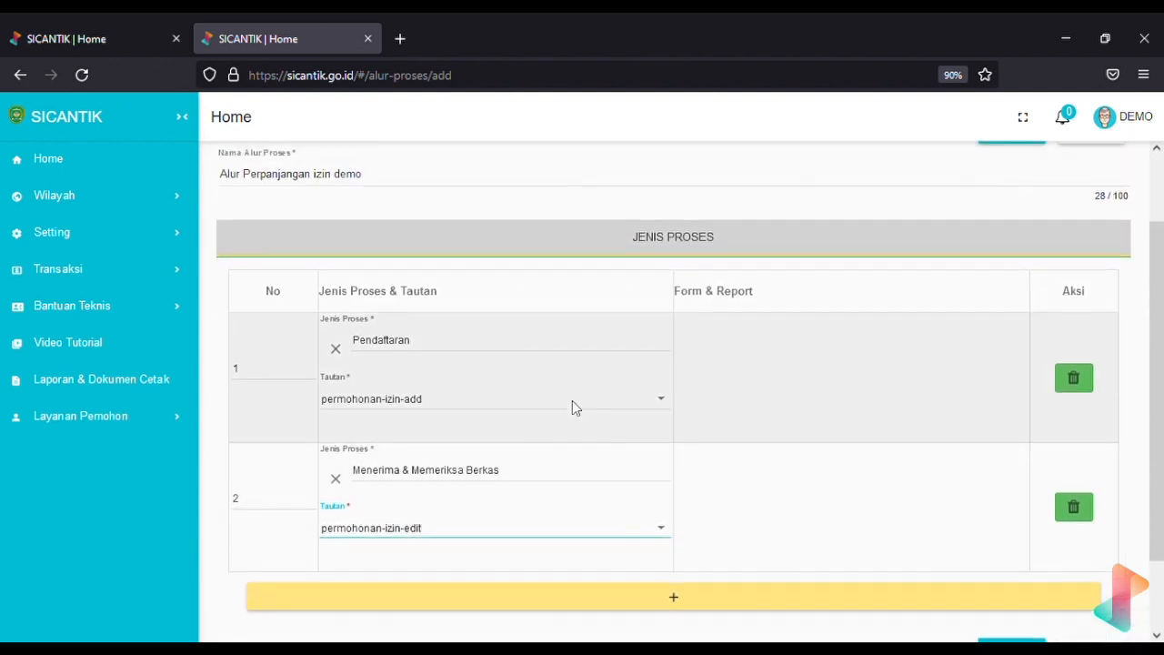
pyautogui.scroll(1, 572, 401)
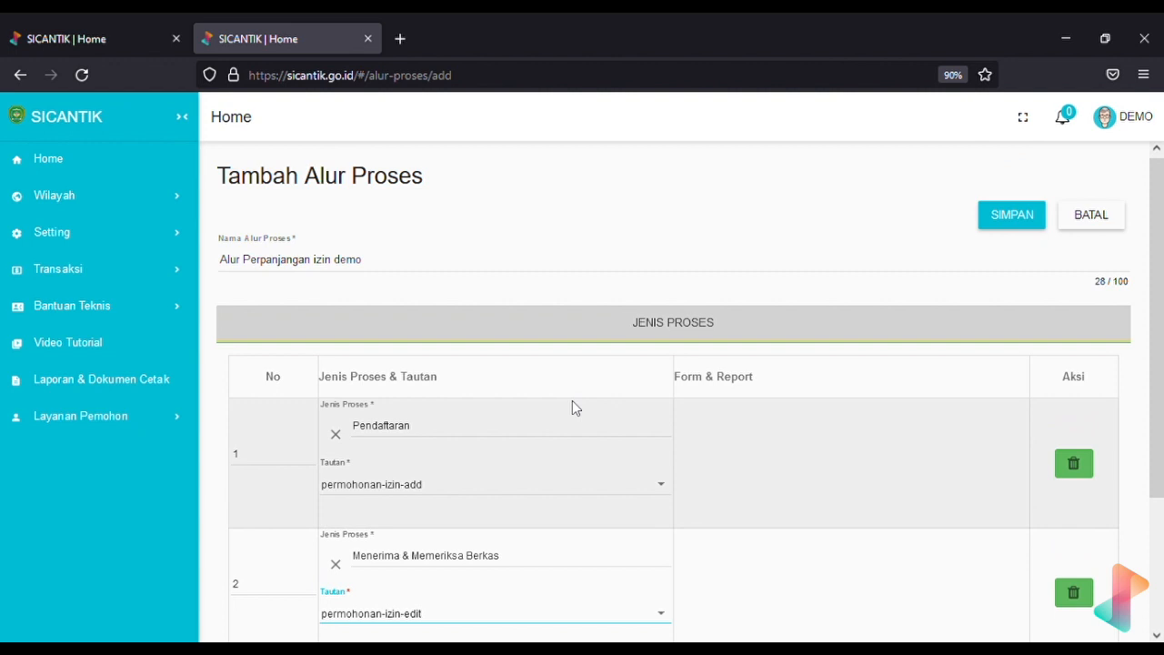
pyautogui.scroll(-1, 572, 401)
pyautogui.scroll(-3, 572, 407)
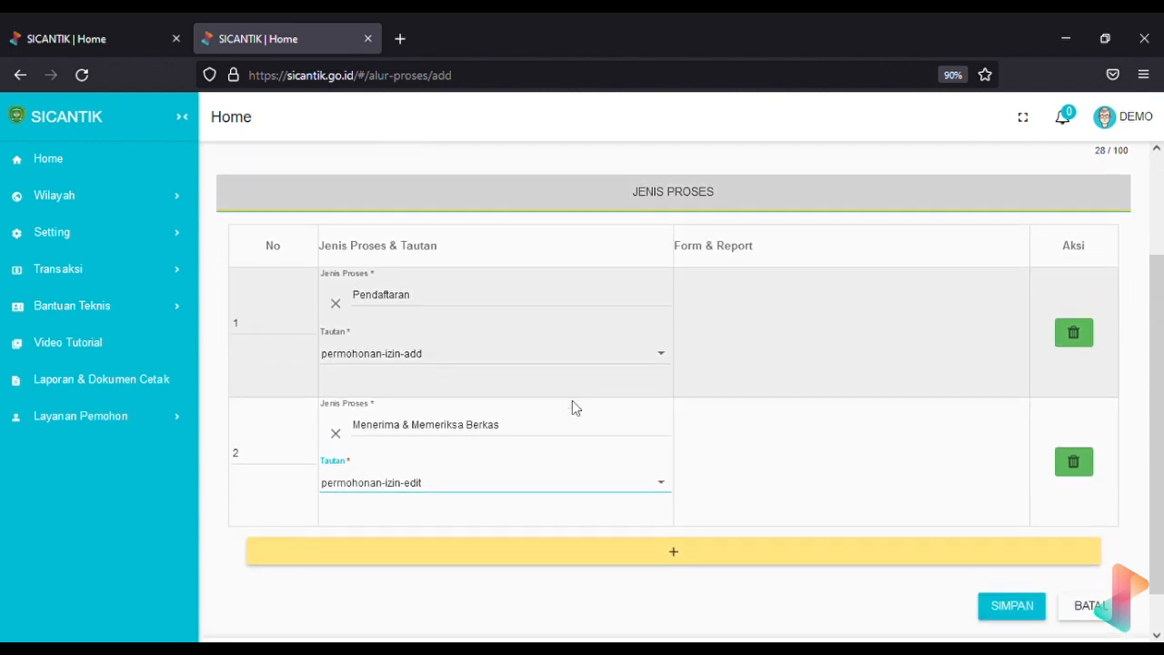
pyautogui.scroll(2, 572, 407)
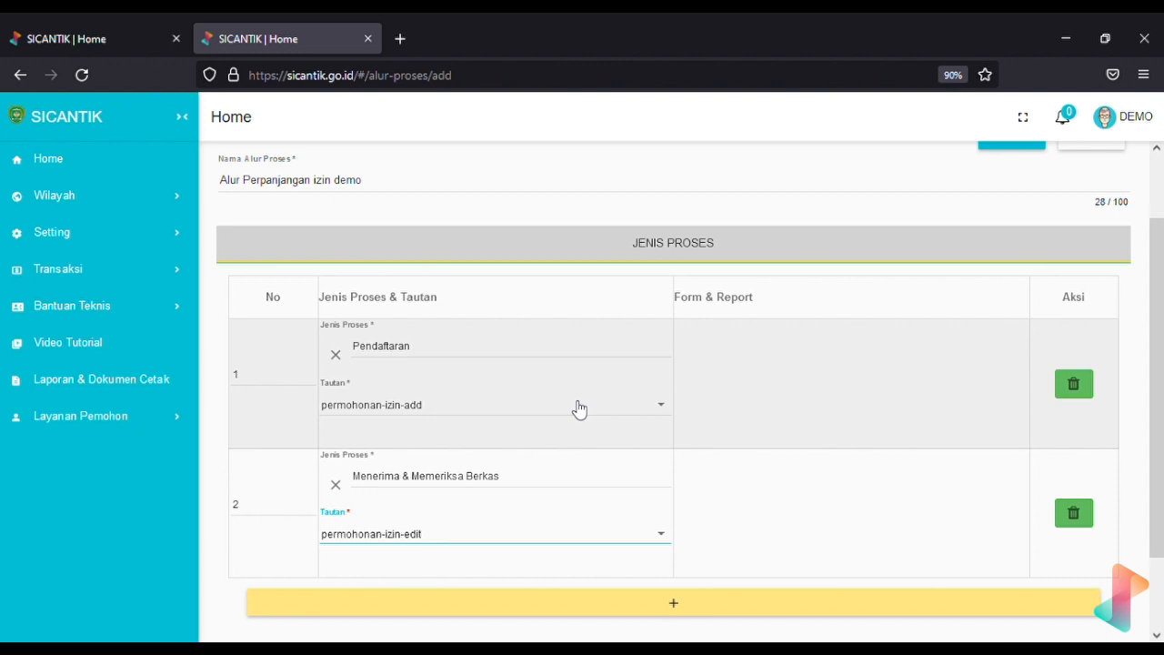
pyautogui.scroll(-3, 576, 408)
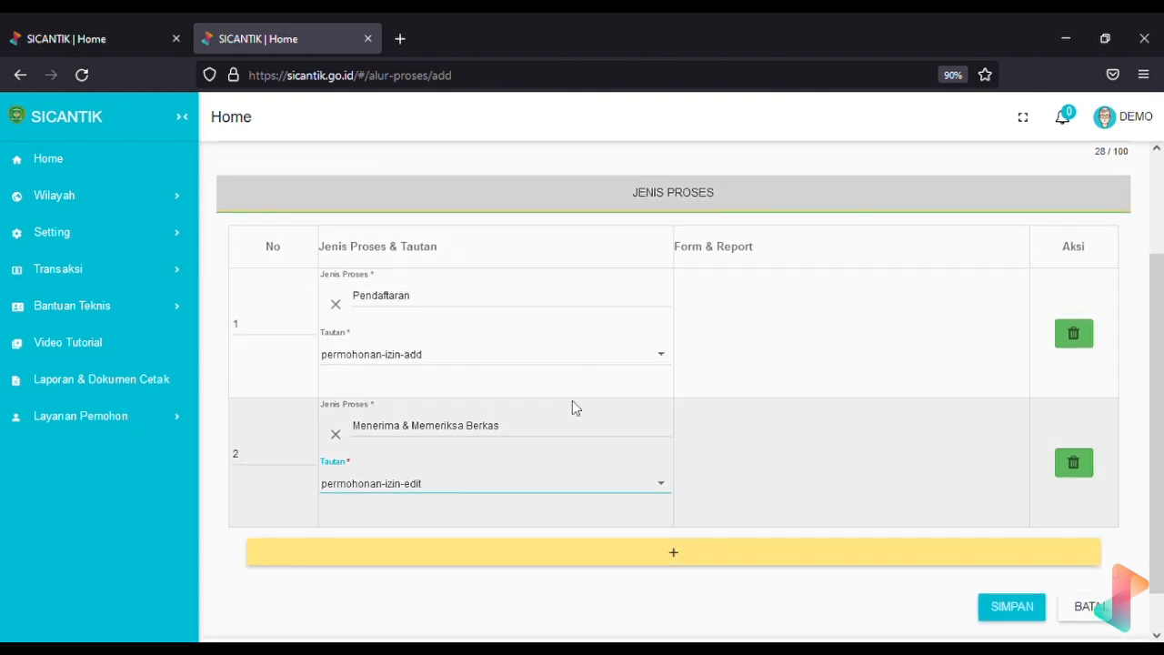
pyautogui.scroll(1, 573, 407)
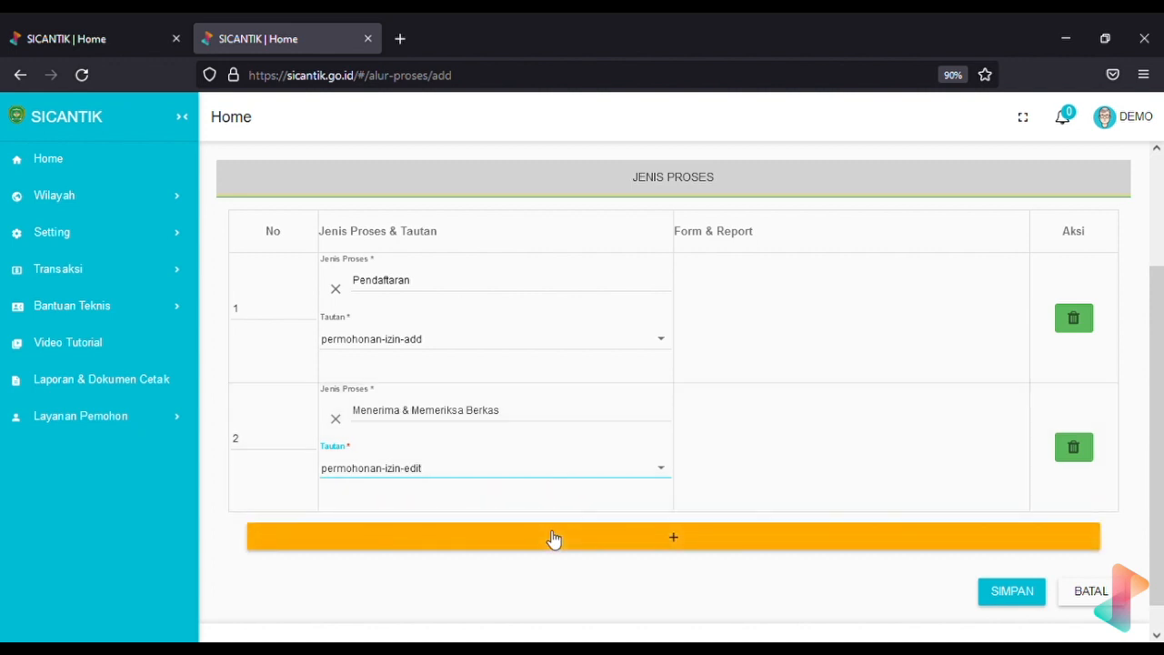
# Add process row 3 with Jenis Proses Entri Data
pyautogui.click(527, 549)
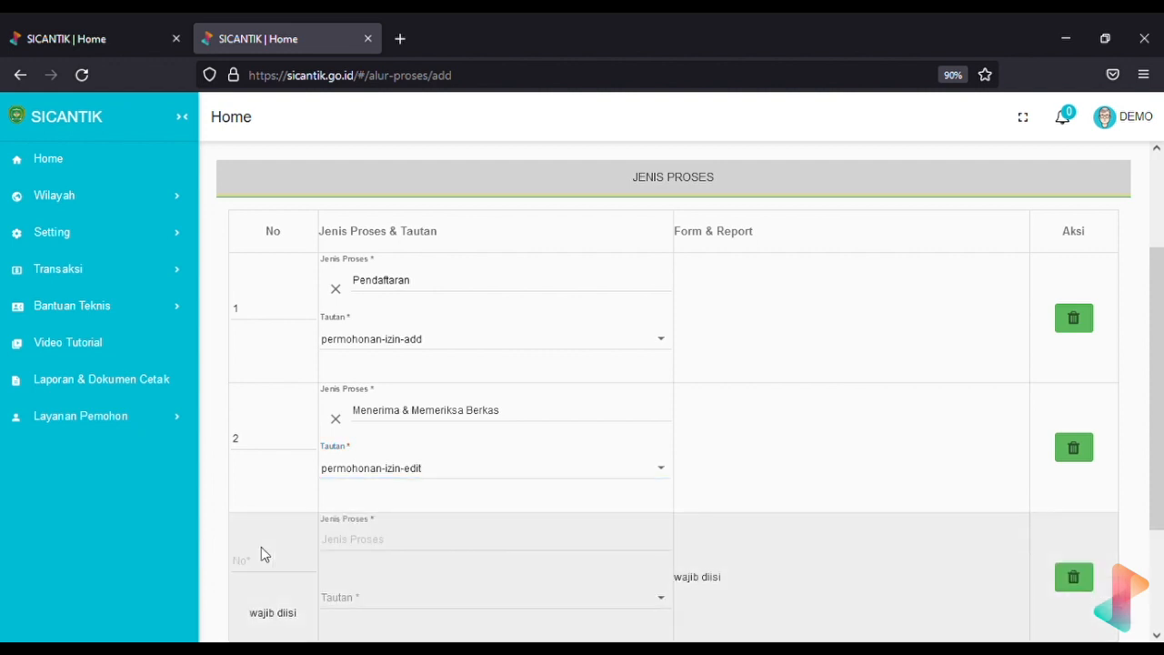
pyautogui.click(268, 562)
pyautogui.write('3')
pyautogui.click(397, 543)
pyautogui.write('entr')
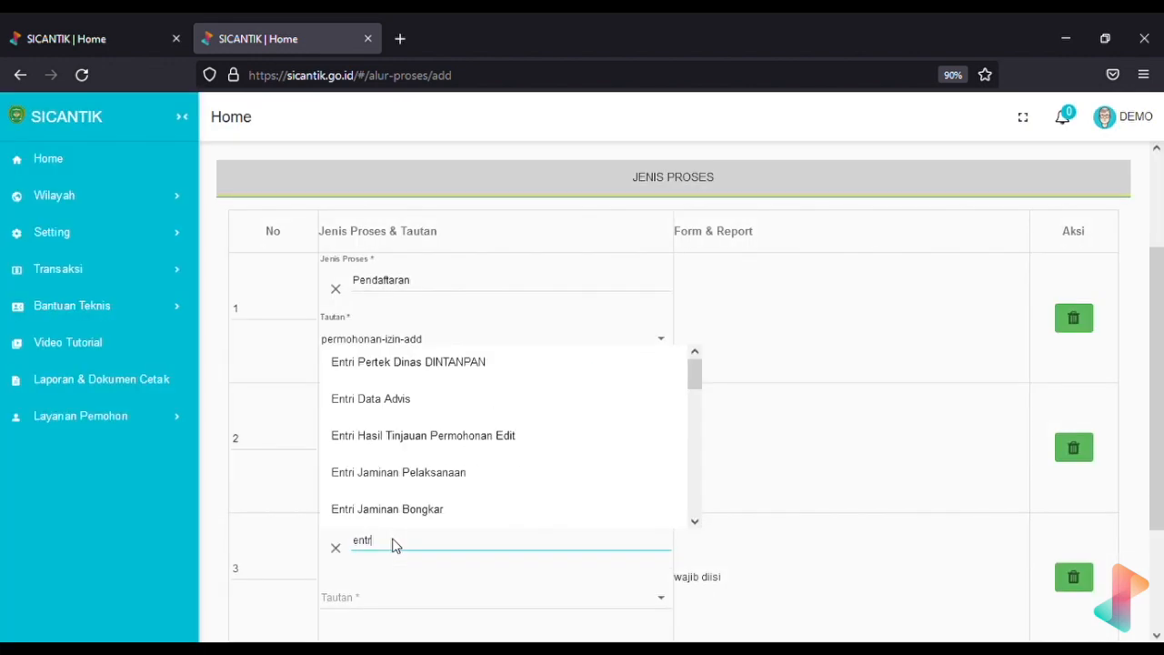
pyautogui.write('i data')
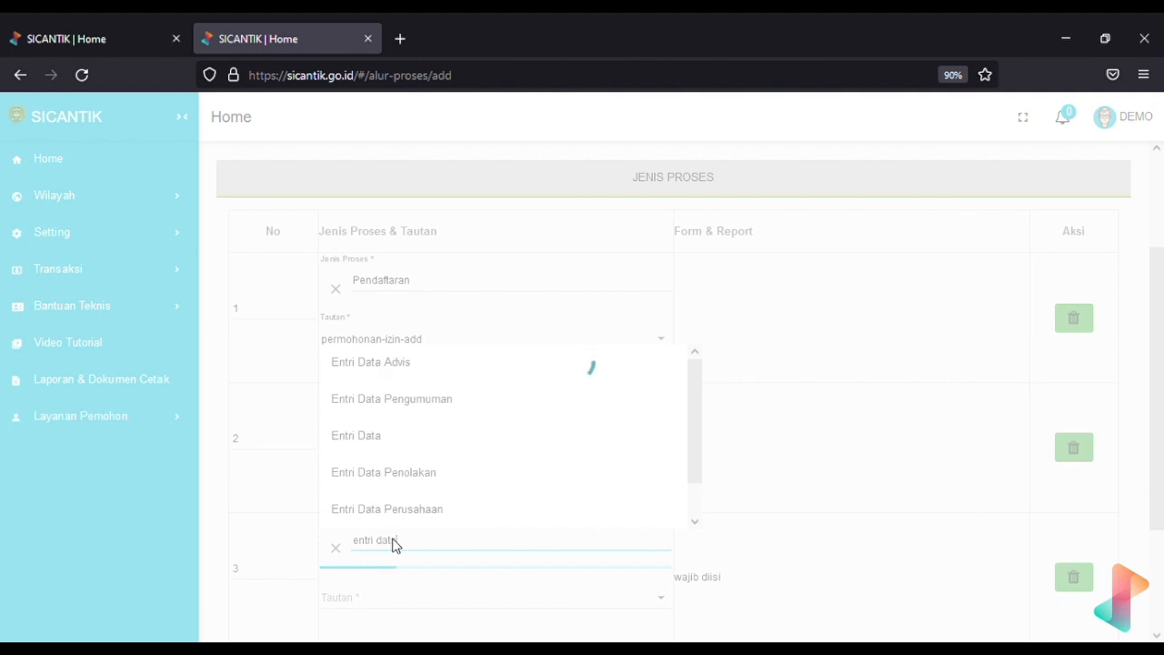
pyautogui.click(429, 442)
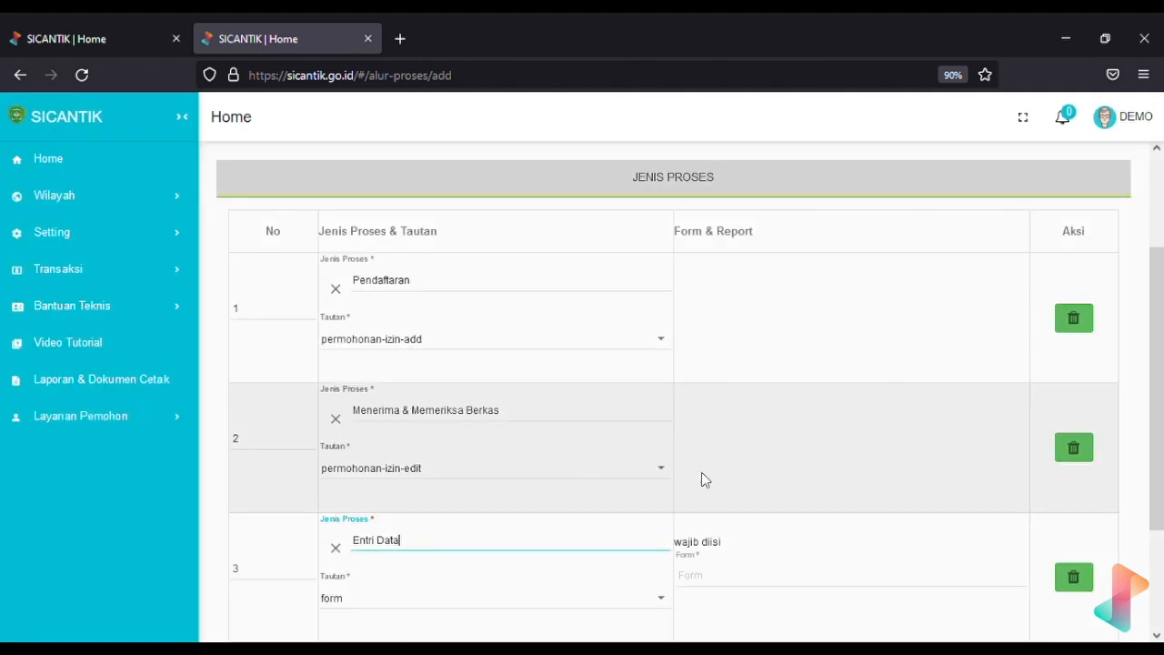
# Link step 3 to form and choose the Entri Data IMB - (std) (admin) form
pyautogui.scroll(-2, 801, 496)
pyautogui.click(661, 498)
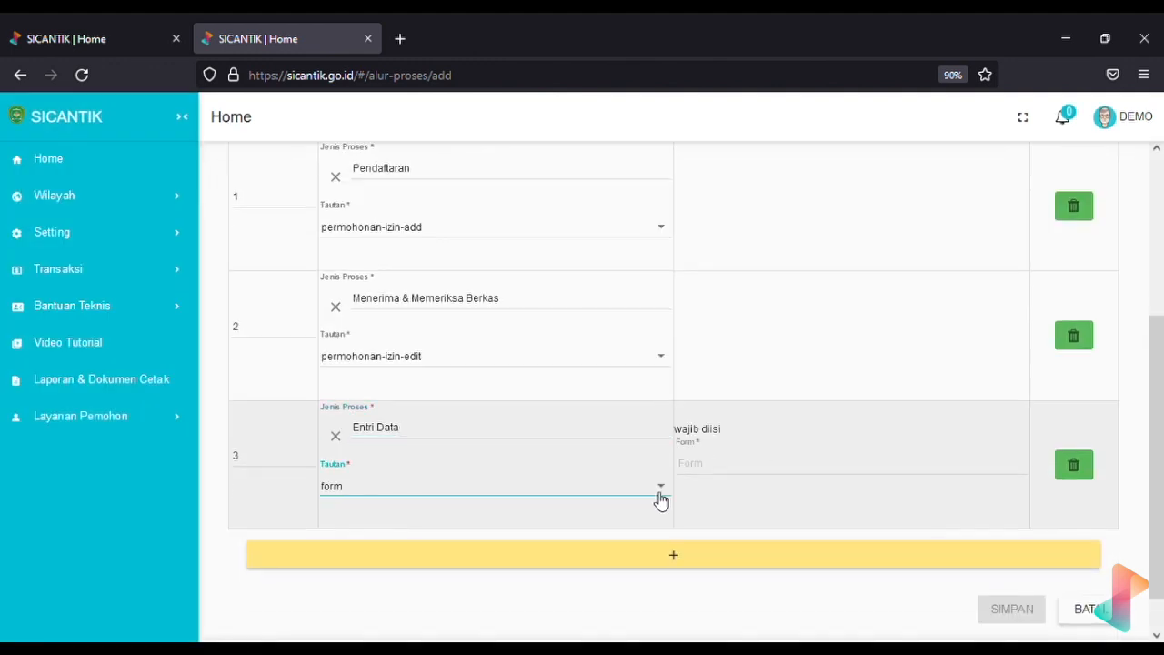
pyautogui.click(607, 458)
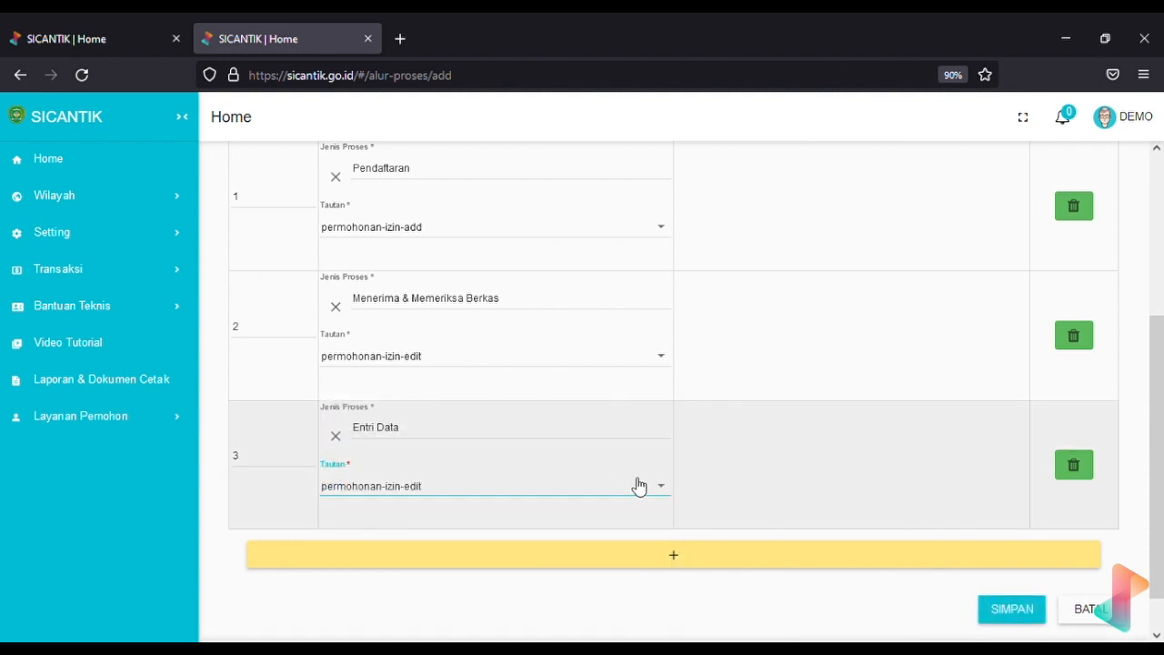
pyautogui.click(642, 484)
pyautogui.click(613, 528)
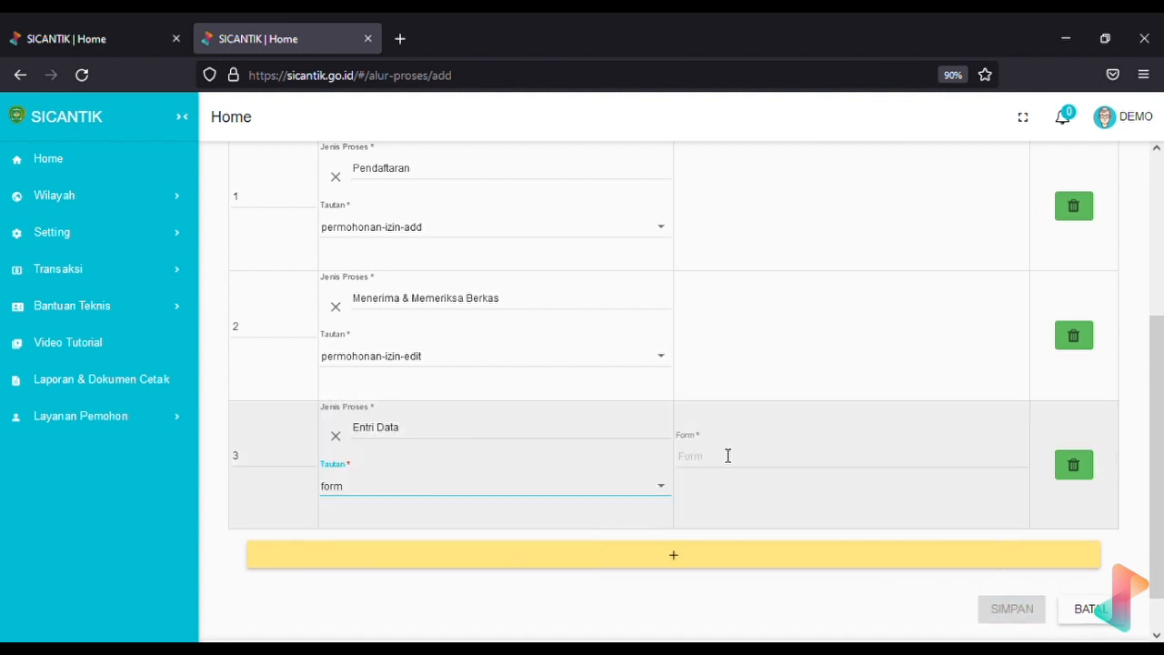
pyautogui.click(728, 455)
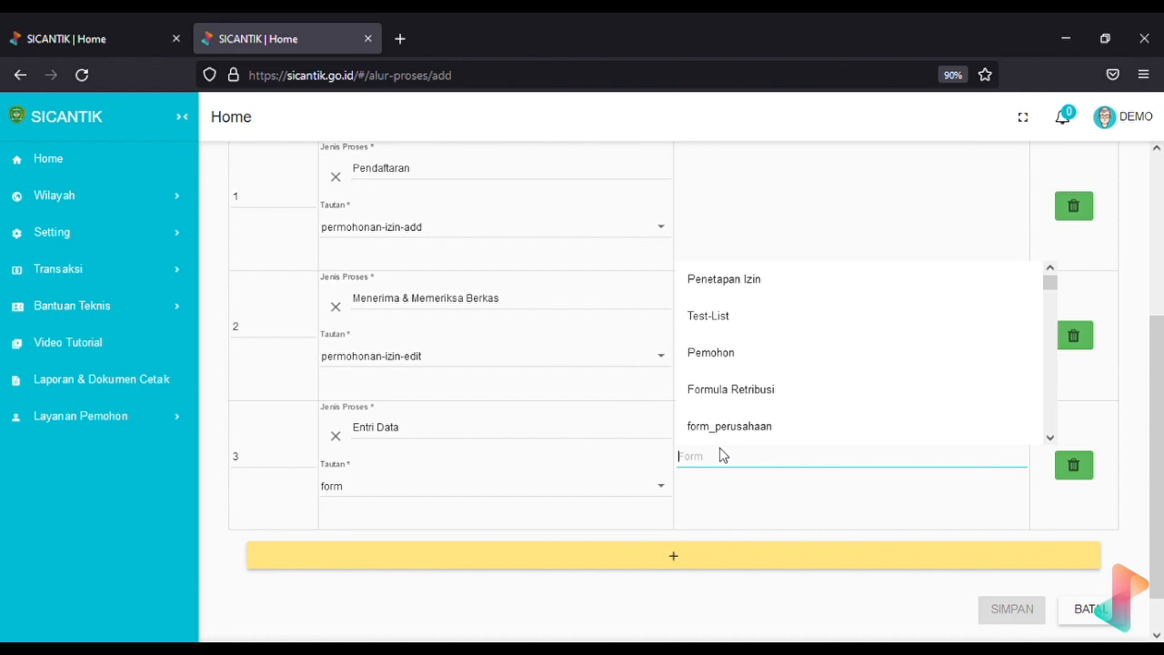
pyautogui.write('entri data')
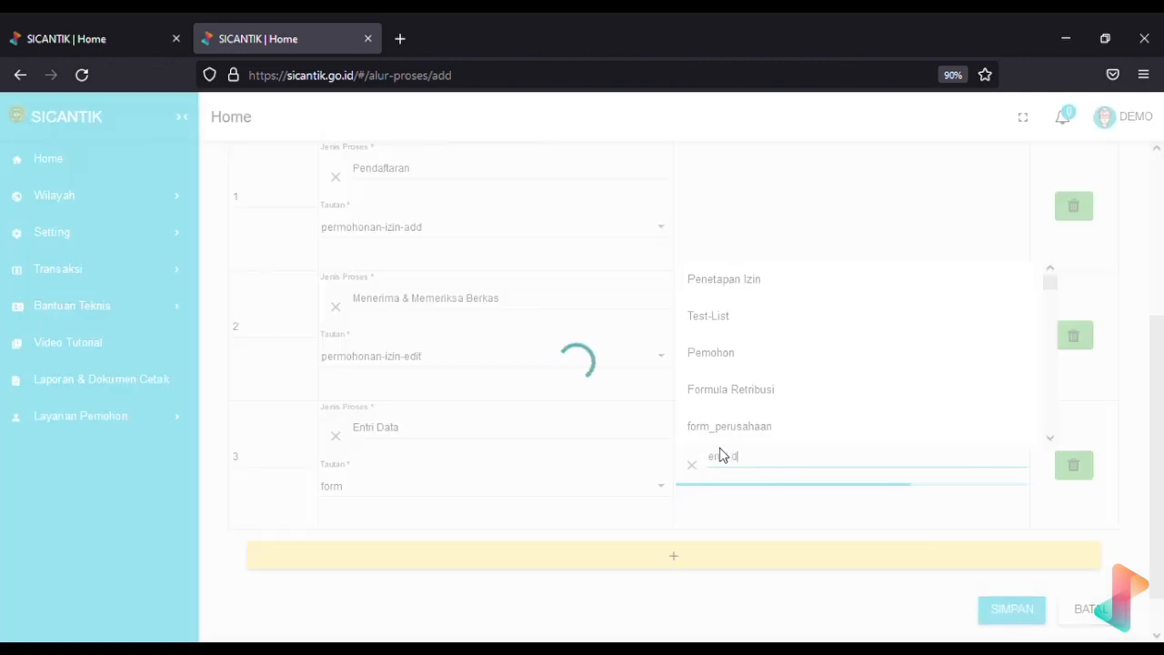
pyautogui.press('BackSpace')
pyautogui.press('BackSpace')
pyautogui.press('BackSpace')
pyautogui.press('BackSpace')
pyautogui.press('BackSpace')
pyautogui.press('BackSpace')
pyautogui.press('BackSpace')
pyautogui.press('BackSpace')
pyautogui.press('BackSpace')
pyautogui.press('BackSpace')
pyautogui.write('admin')
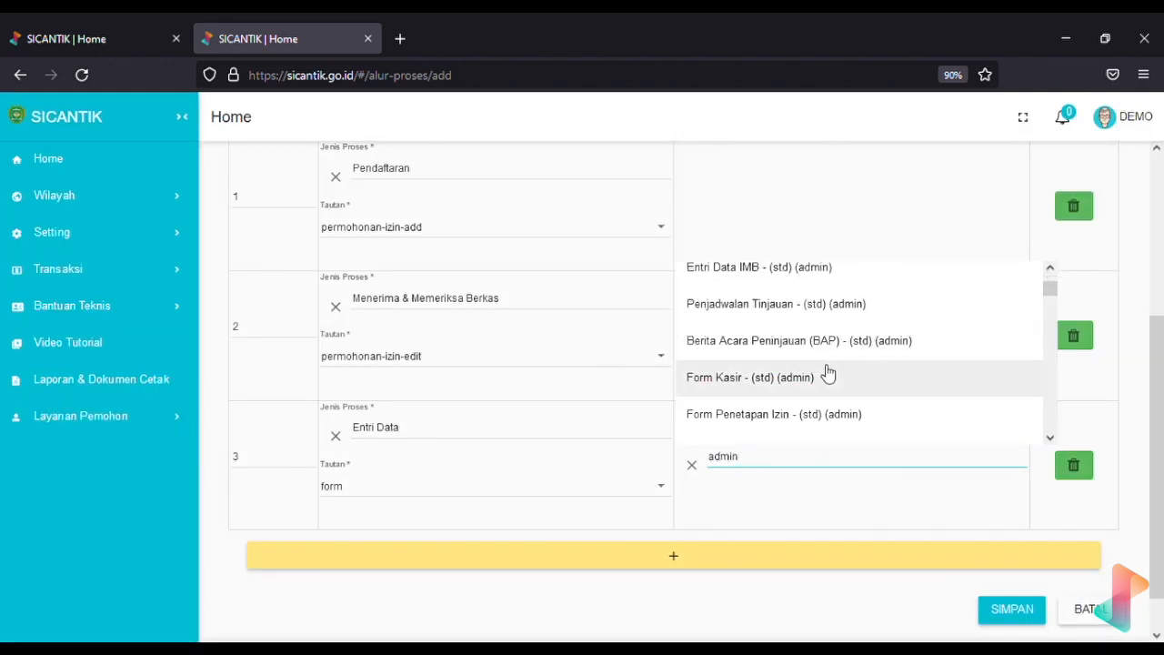
pyautogui.scroll(-6, 827, 373)
pyautogui.scroll(10, 827, 372)
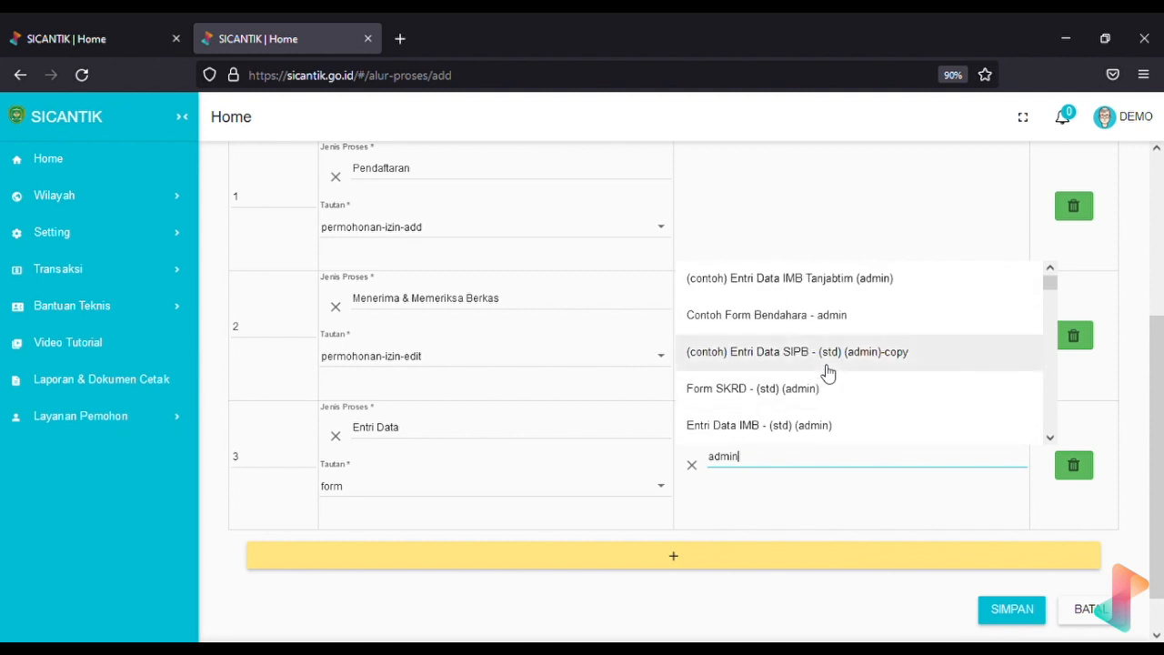
pyautogui.click(786, 426)
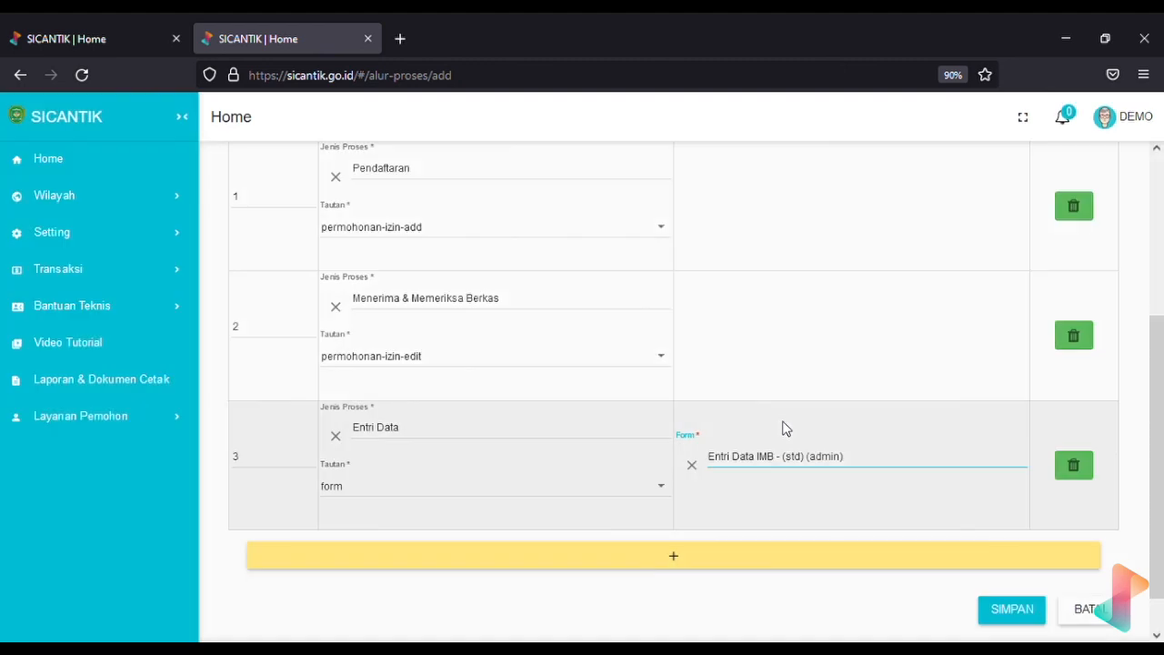
pyautogui.scroll(-1, 426, 514)
# Add process row 4 with Jenis Proses Penetapan Izin
pyautogui.click(421, 508)
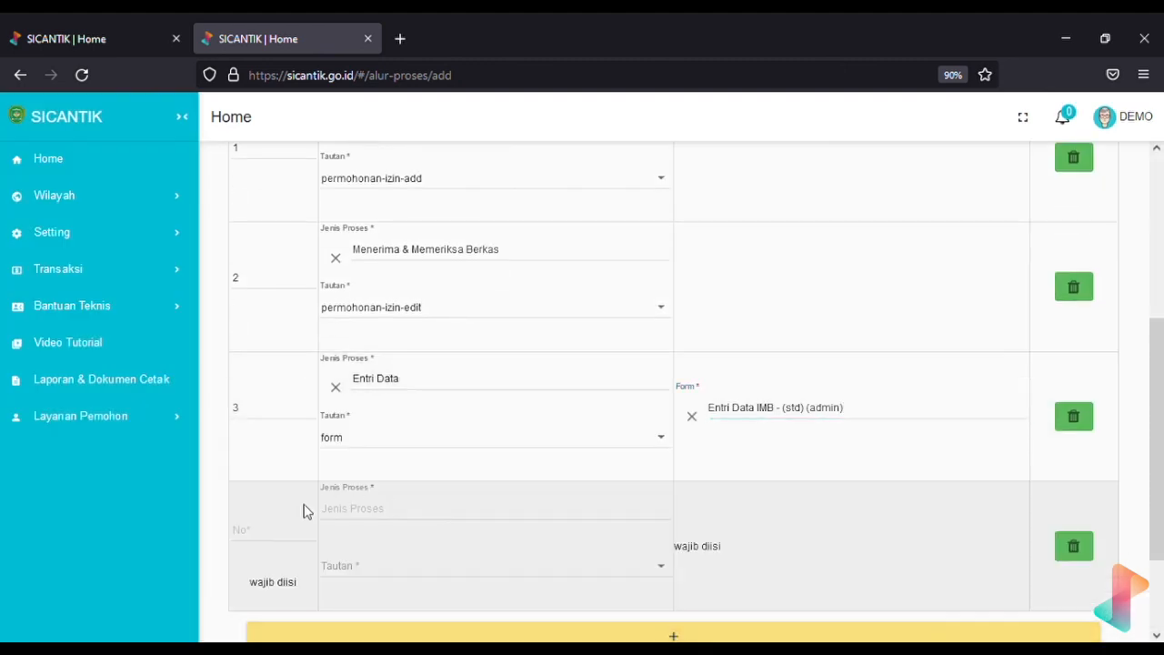
pyautogui.click(278, 535)
pyautogui.write('4')
pyautogui.click(387, 507)
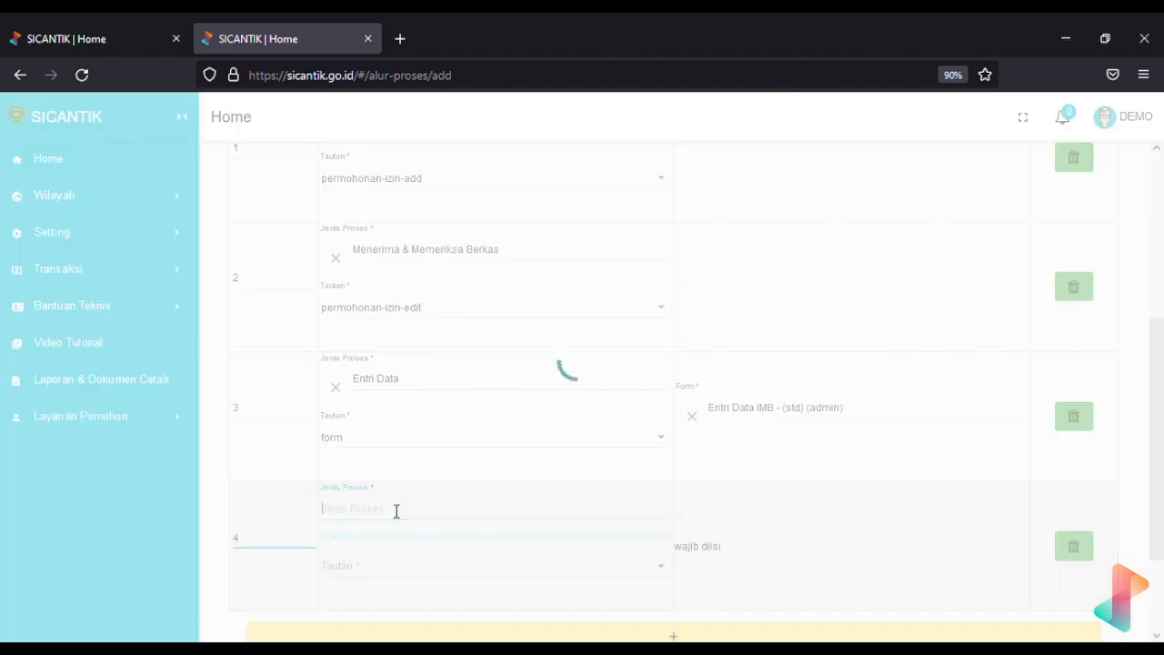
pyautogui.write('penetap')
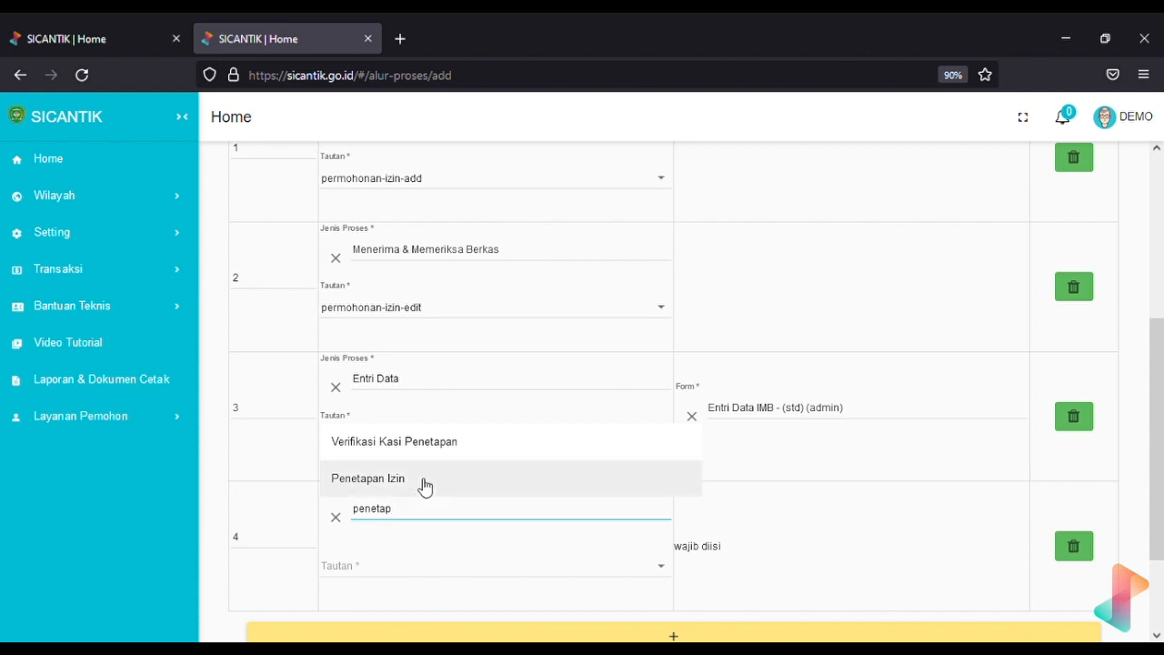
pyautogui.click(422, 480)
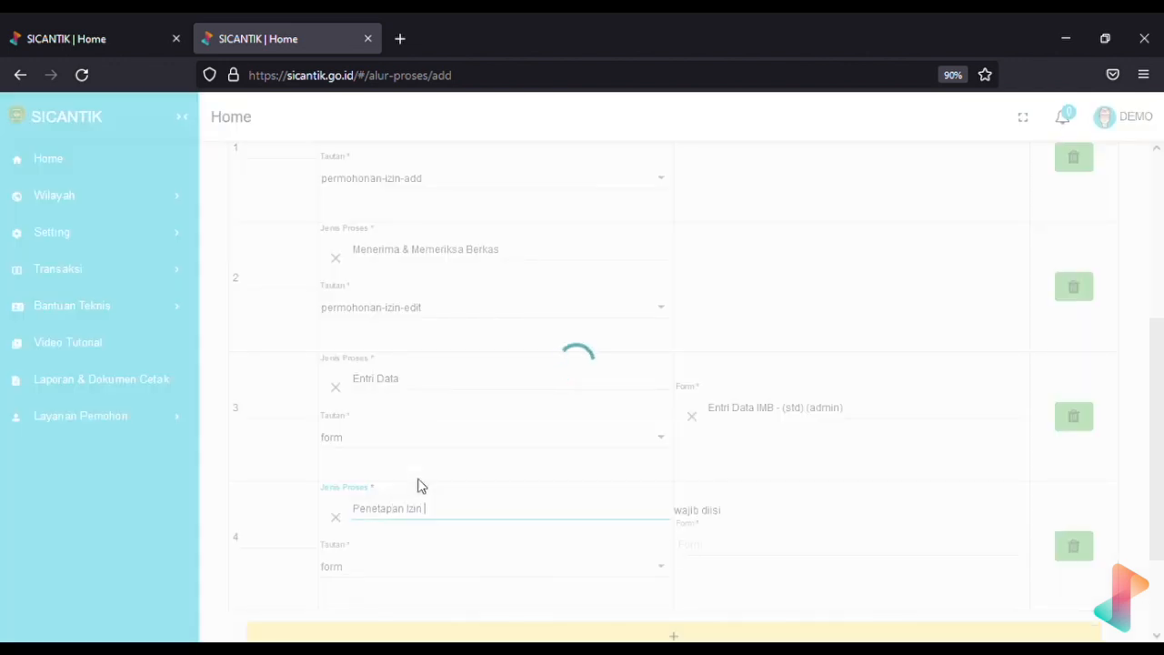
pyautogui.scroll(1, 421, 485)
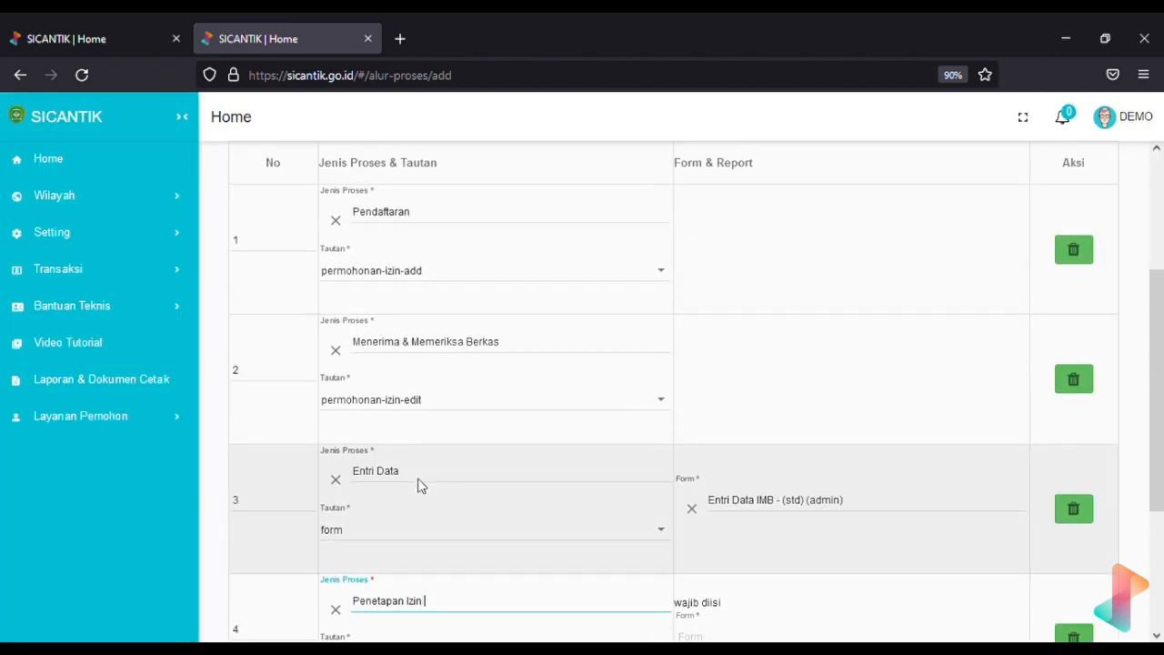
pyautogui.scroll(-1, 421, 485)
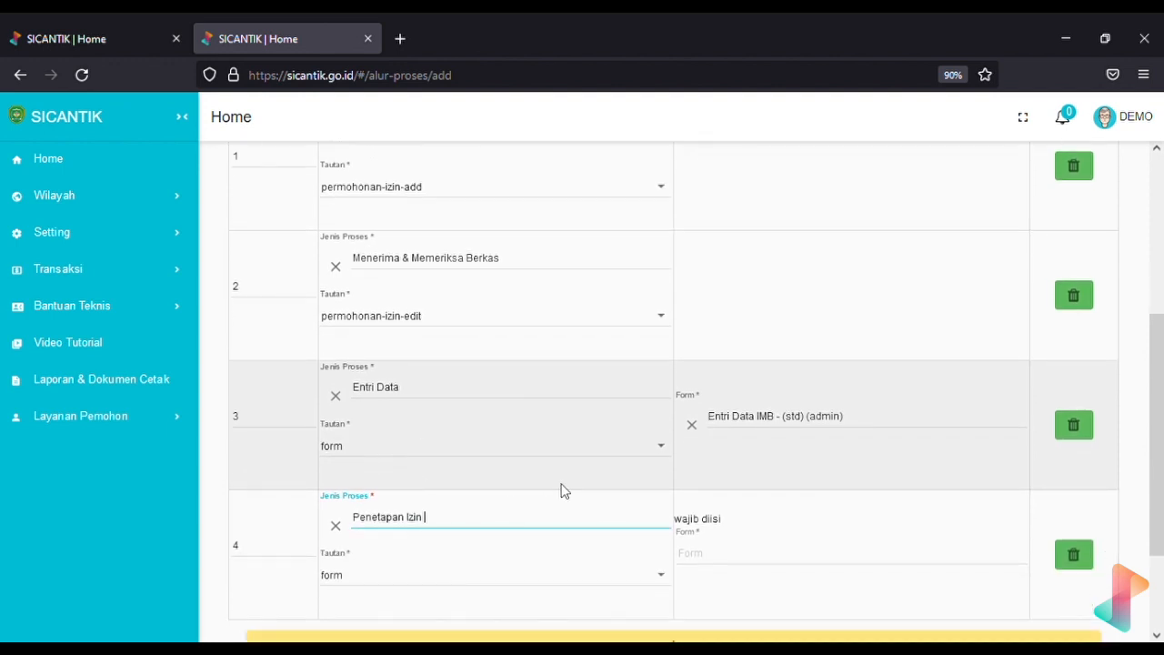
# Link step 4 to the Form Penetapan Izin - (std) (admin) form and add an empty fifth row
pyautogui.click(560, 570)
pyautogui.click(545, 494)
pyautogui.click(593, 569)
pyautogui.click(464, 531)
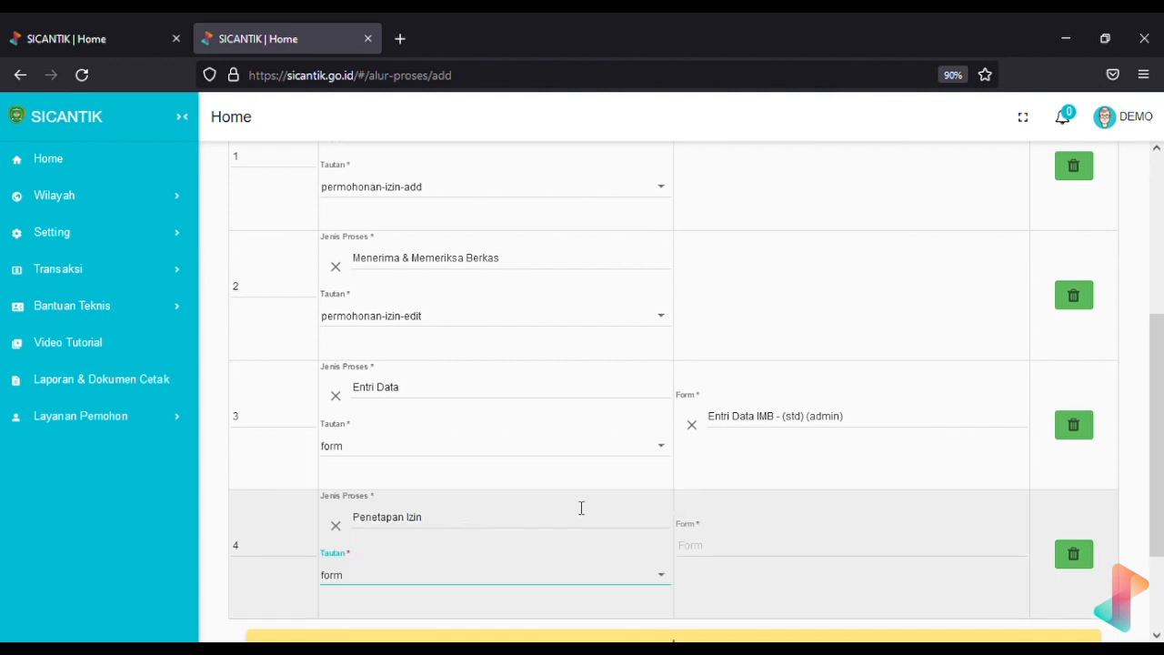
pyautogui.click(770, 551)
pyautogui.write('admin')
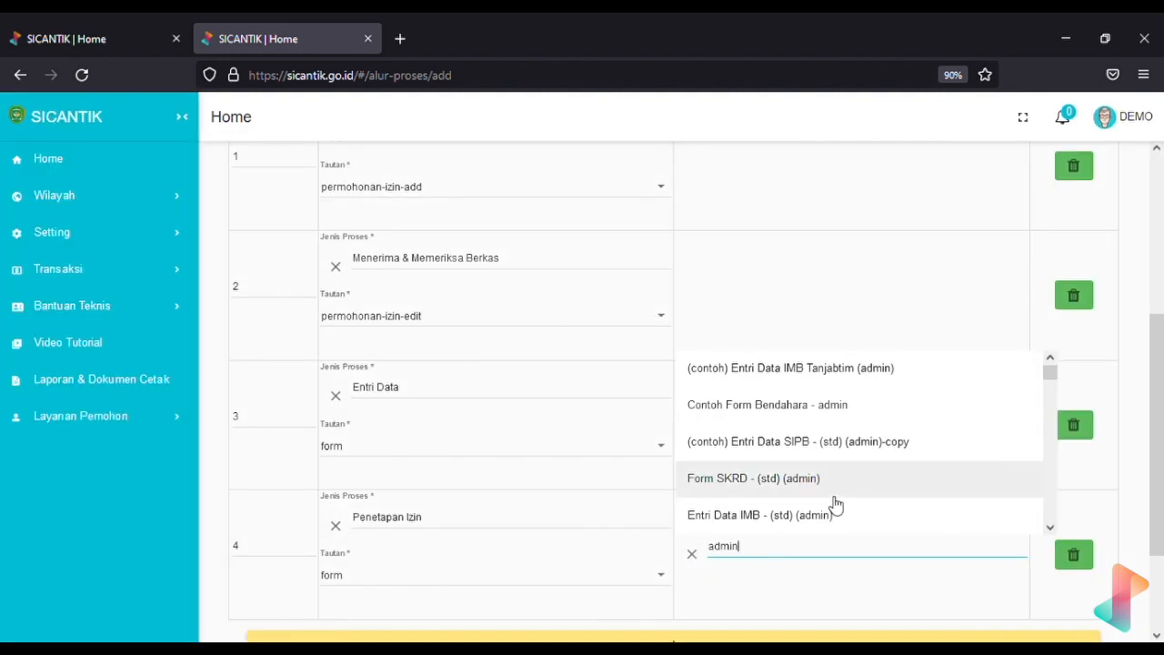
pyautogui.scroll(-1, 836, 505)
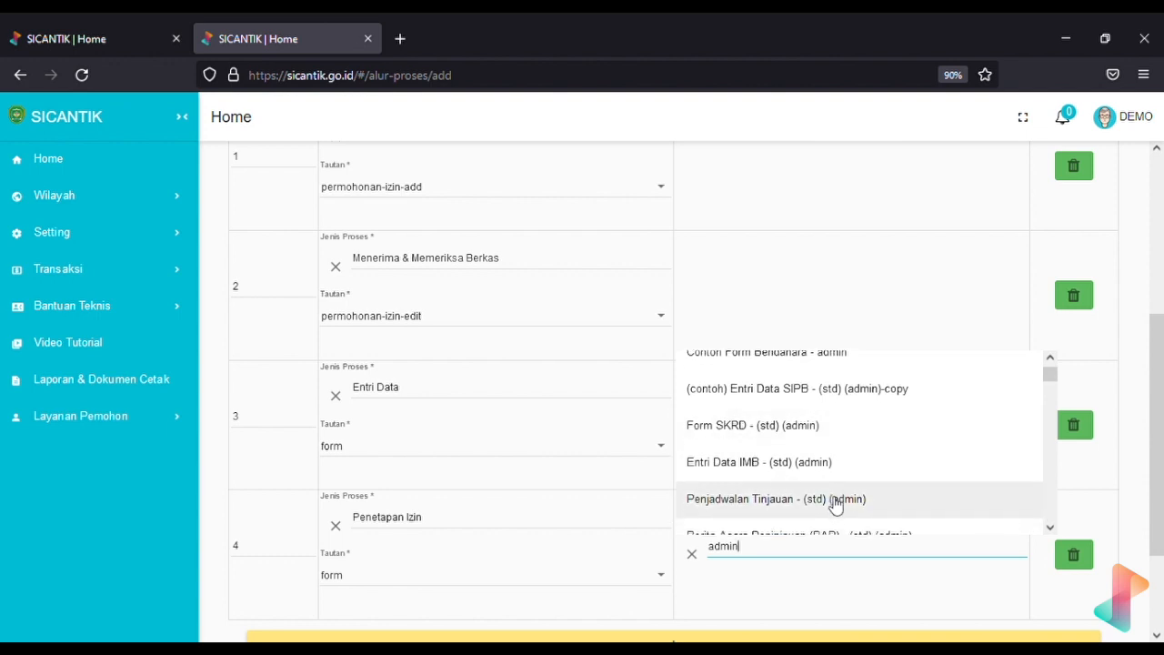
pyautogui.scroll(-3, 836, 505)
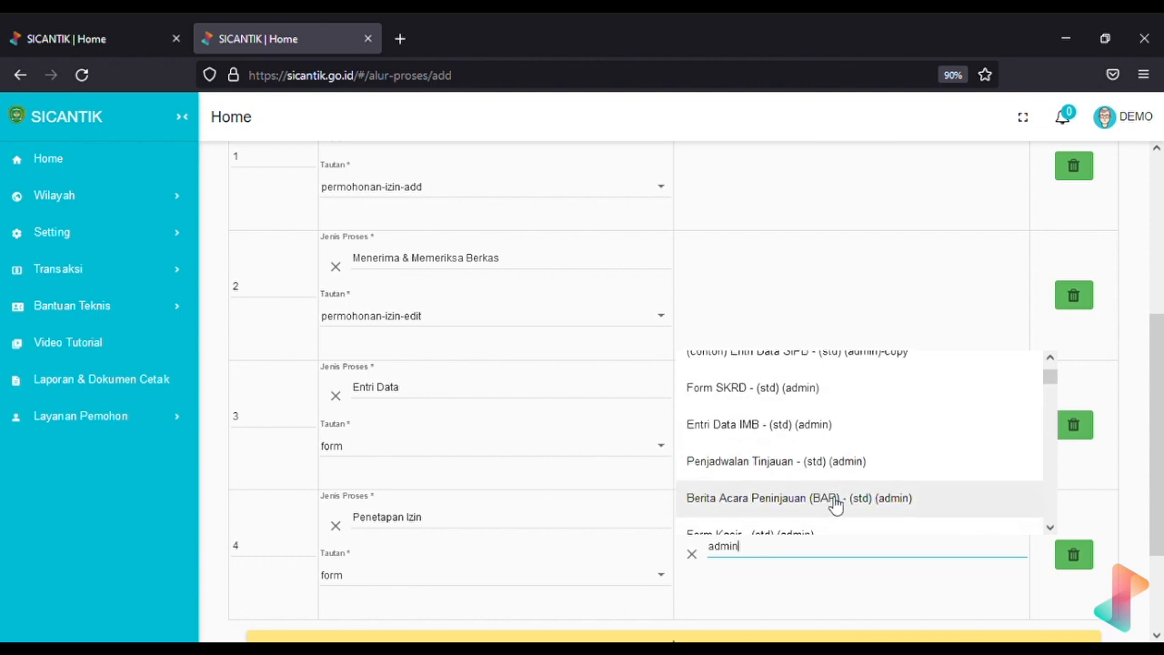
pyautogui.click(839, 477)
pyautogui.scroll(-1, 461, 489)
pyautogui.scroll(-1, 460, 489)
pyautogui.click(515, 508)
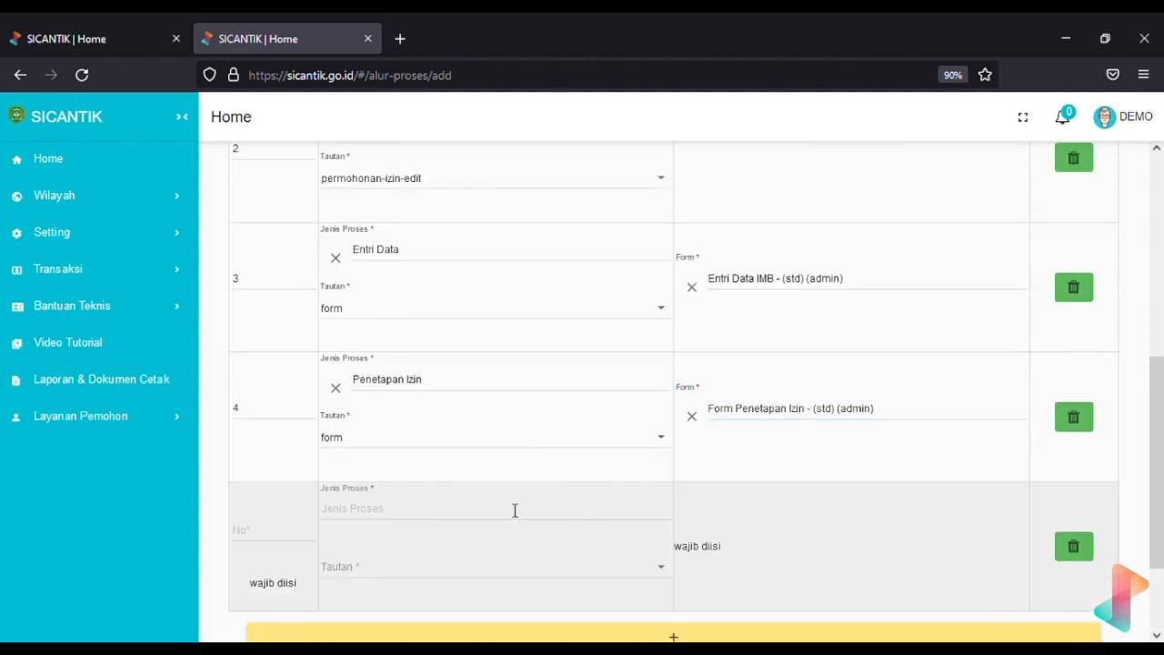
# Number row 5 and set its Jenis Proses to Tanda Tangan Sertifikat
pyautogui.click(255, 549)
pyautogui.write('5')
pyautogui.click(392, 519)
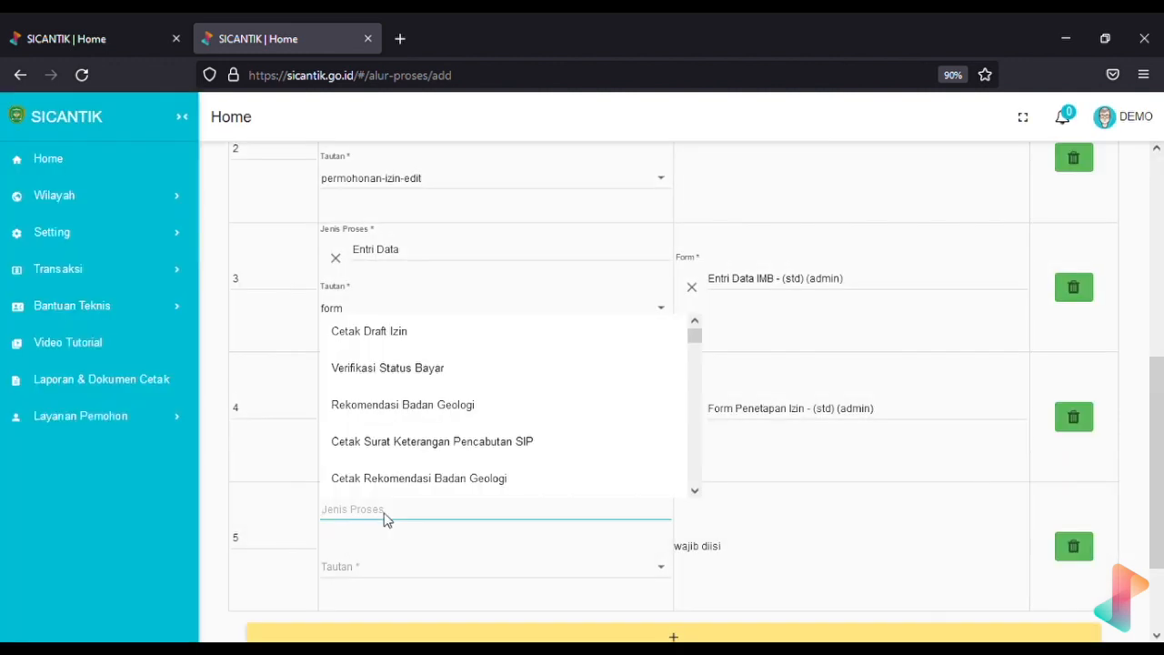
pyautogui.write('tanda')
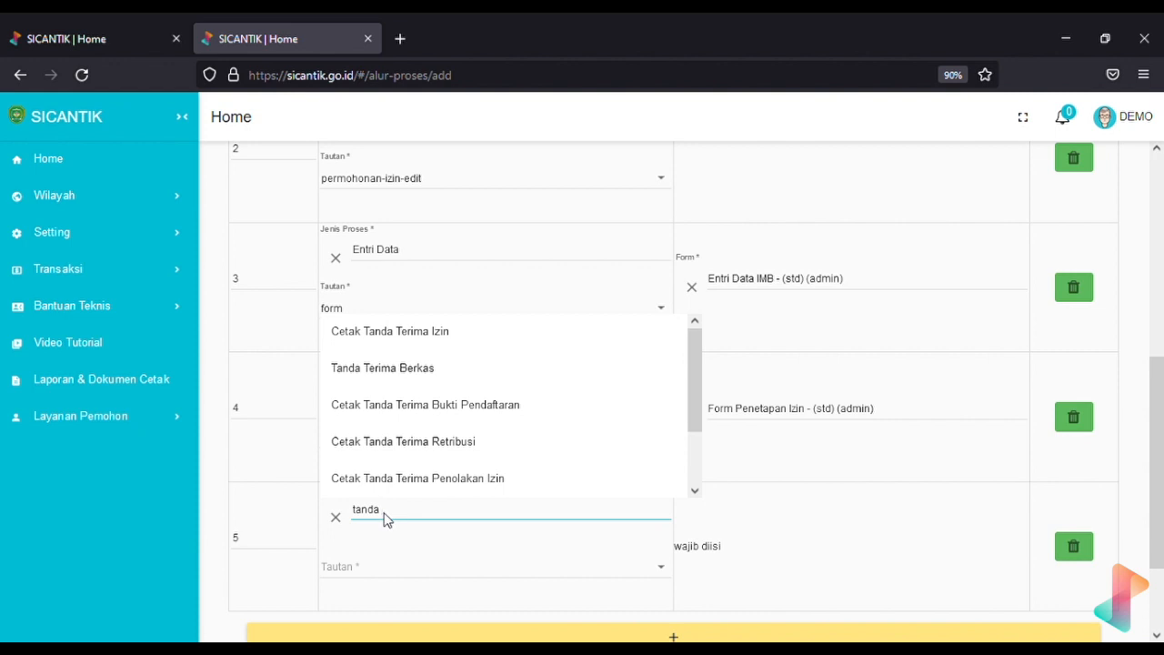
pyautogui.write(' tangan')
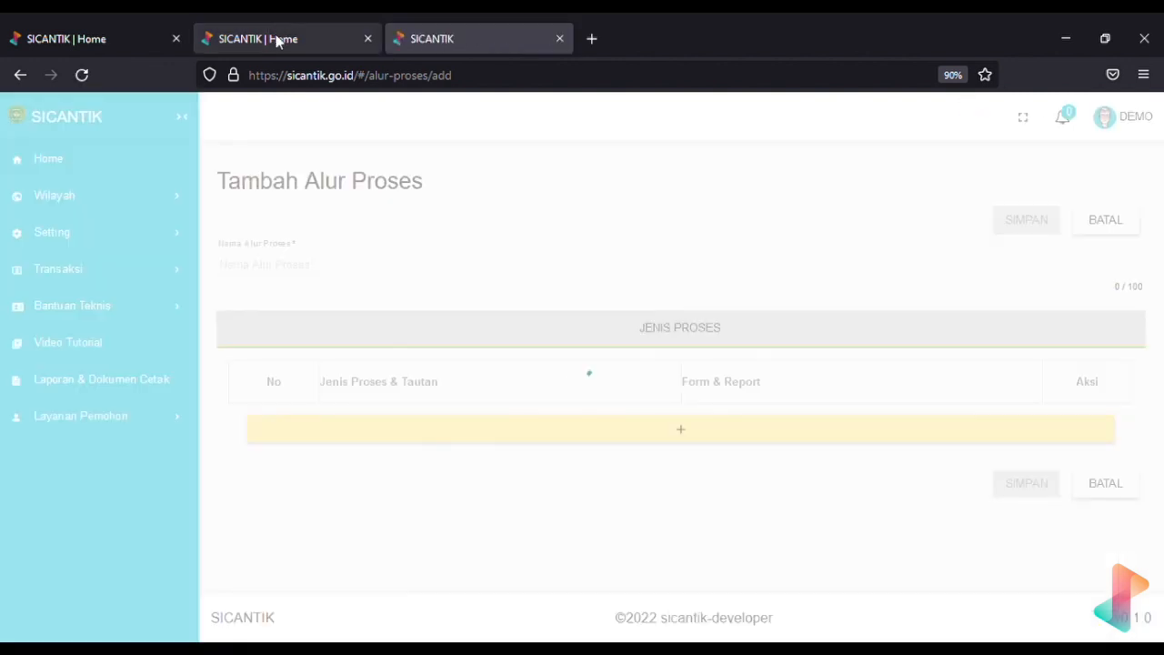
pyautogui.click(276, 38)
pyautogui.click(559, 38)
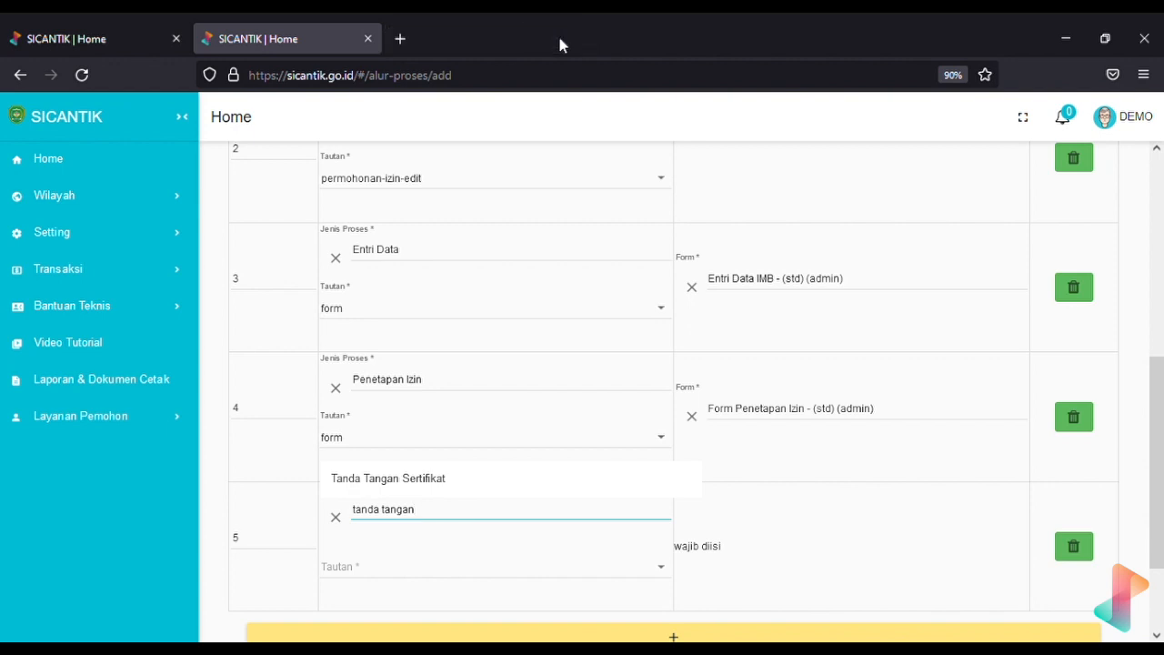
pyautogui.click(443, 480)
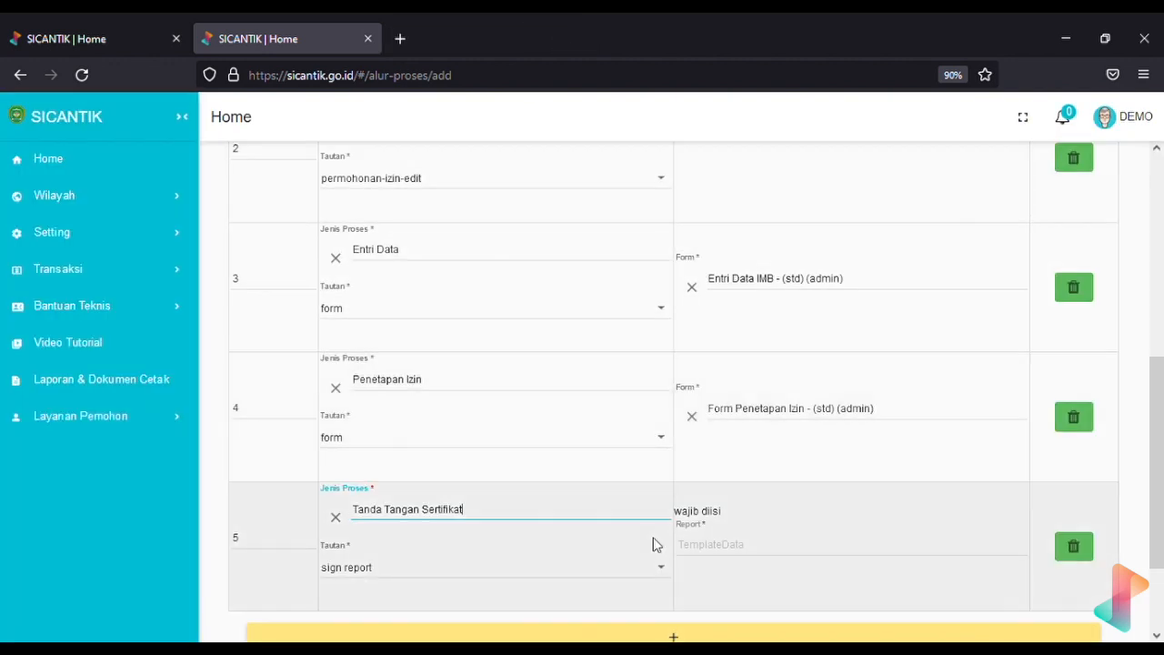
# Set step 5's Tautan to sign report using the Cetak Tanda Tangan Sertifikat - KMFSMD (Demo) report
pyautogui.click(661, 575)
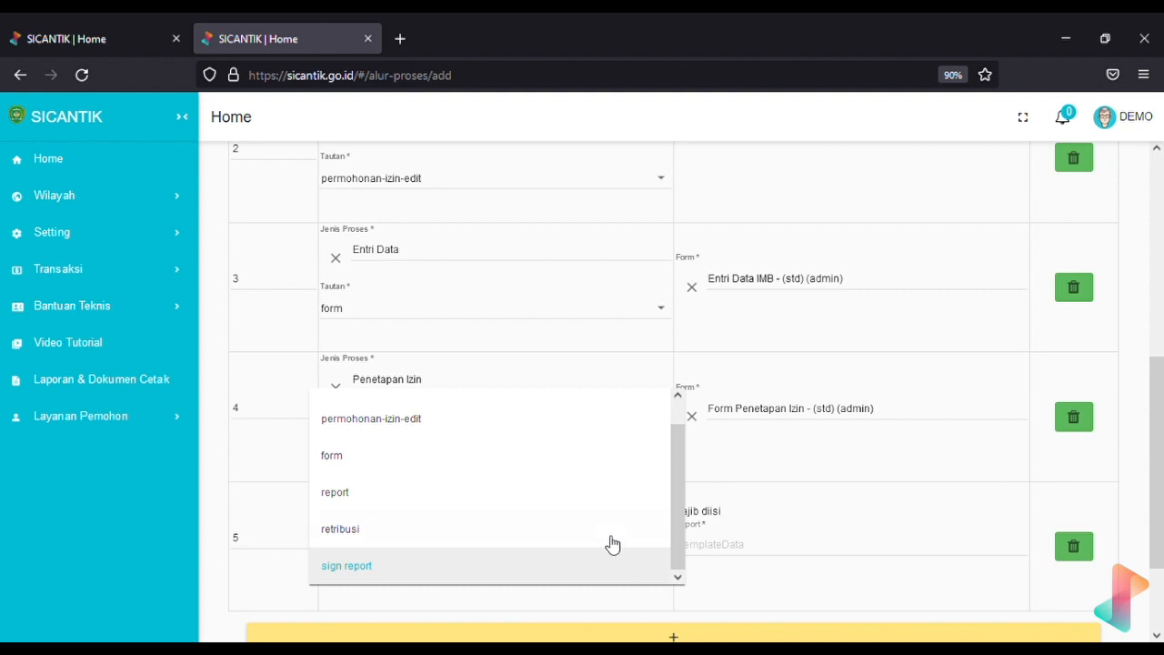
pyautogui.click(605, 541)
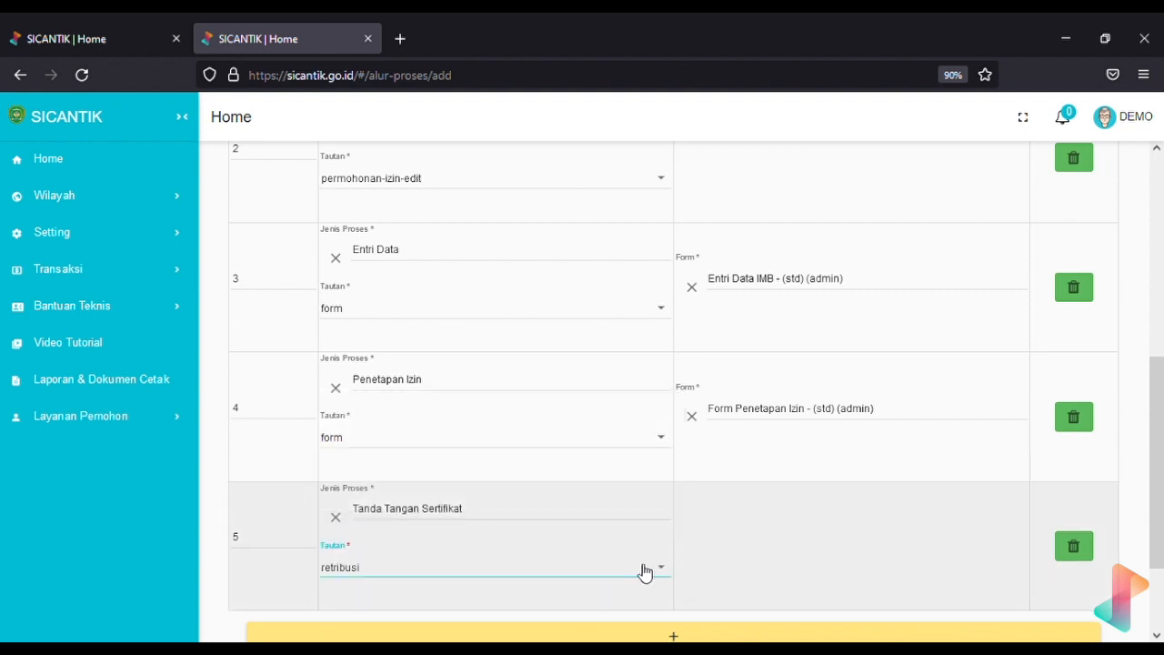
pyautogui.click(644, 571)
pyautogui.scroll(-1, 595, 470)
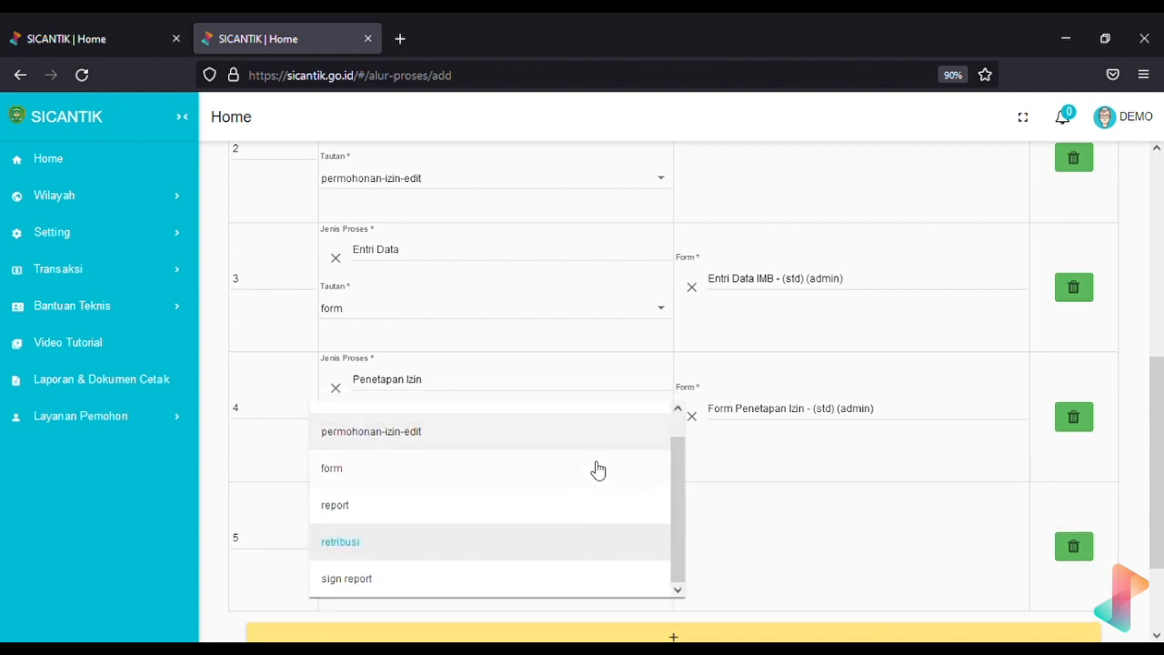
pyautogui.click(469, 583)
pyautogui.click(698, 542)
pyautogui.write('peneta')
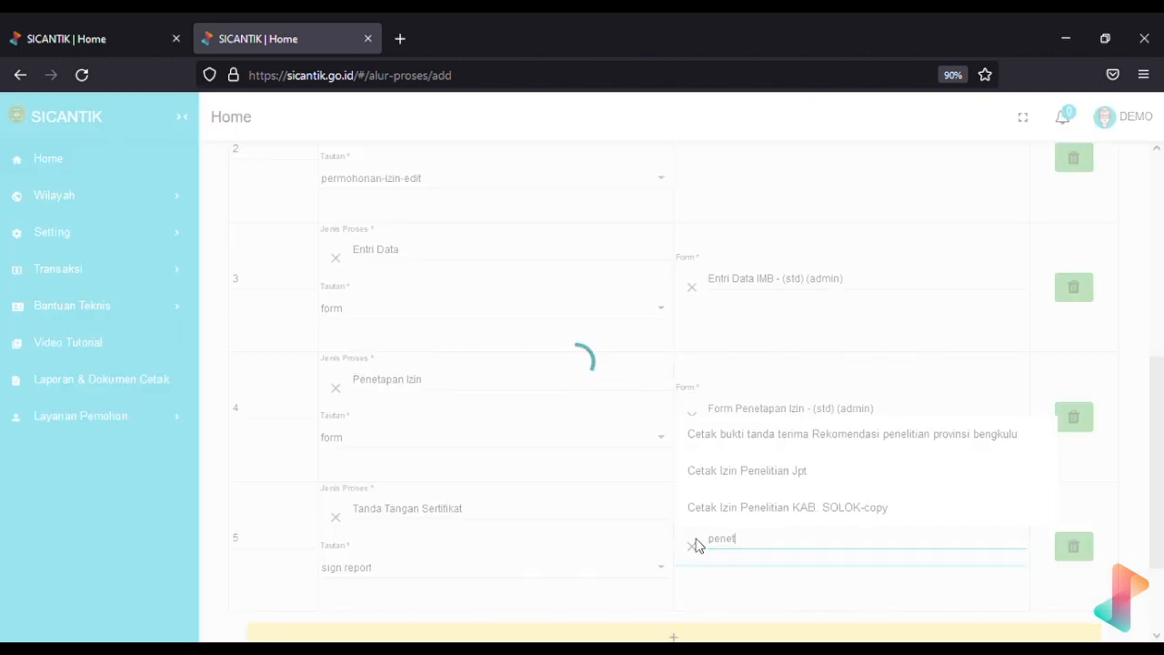
pyautogui.press('BackSpace')
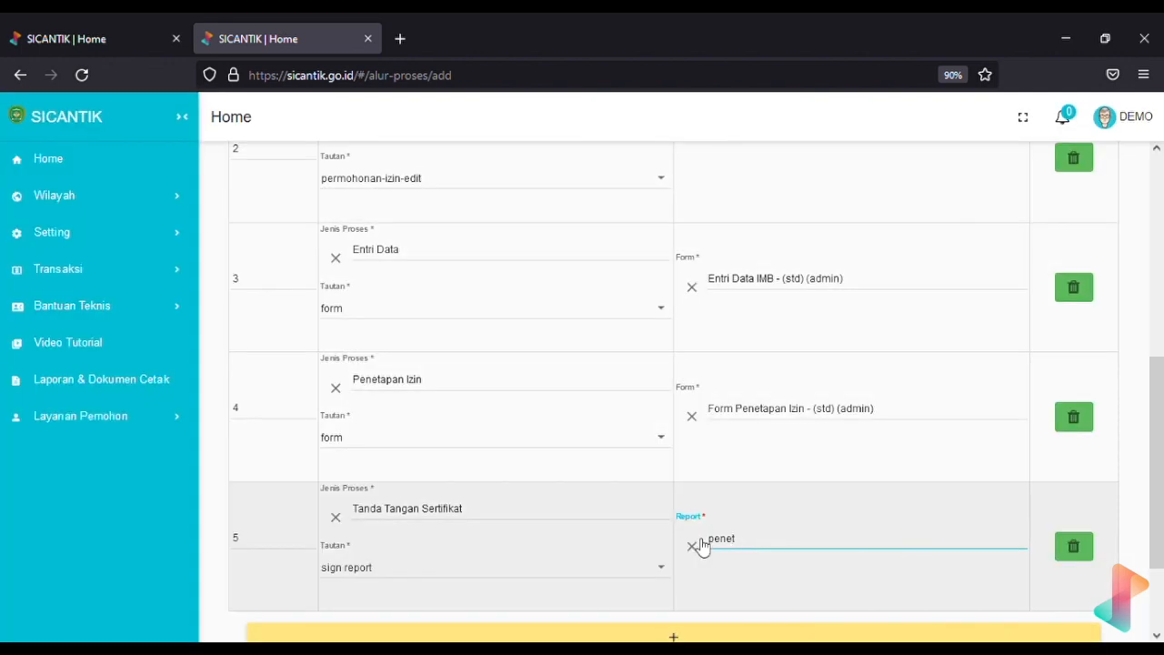
pyautogui.press('BackSpace')
pyautogui.press('BackSpace')
pyautogui.press('BackSpace')
pyautogui.press('BackSpace')
pyautogui.press('BackSpace')
pyautogui.write('a')
pyautogui.press('BackSpace')
pyautogui.write('tand')
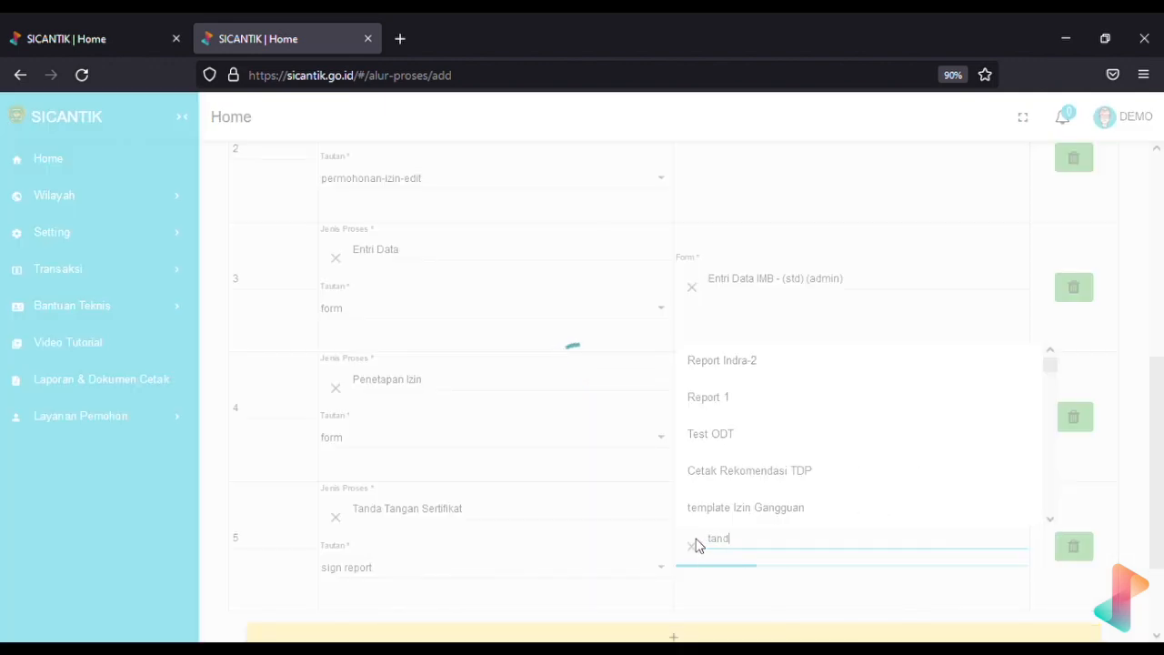
pyautogui.write('a tanga')
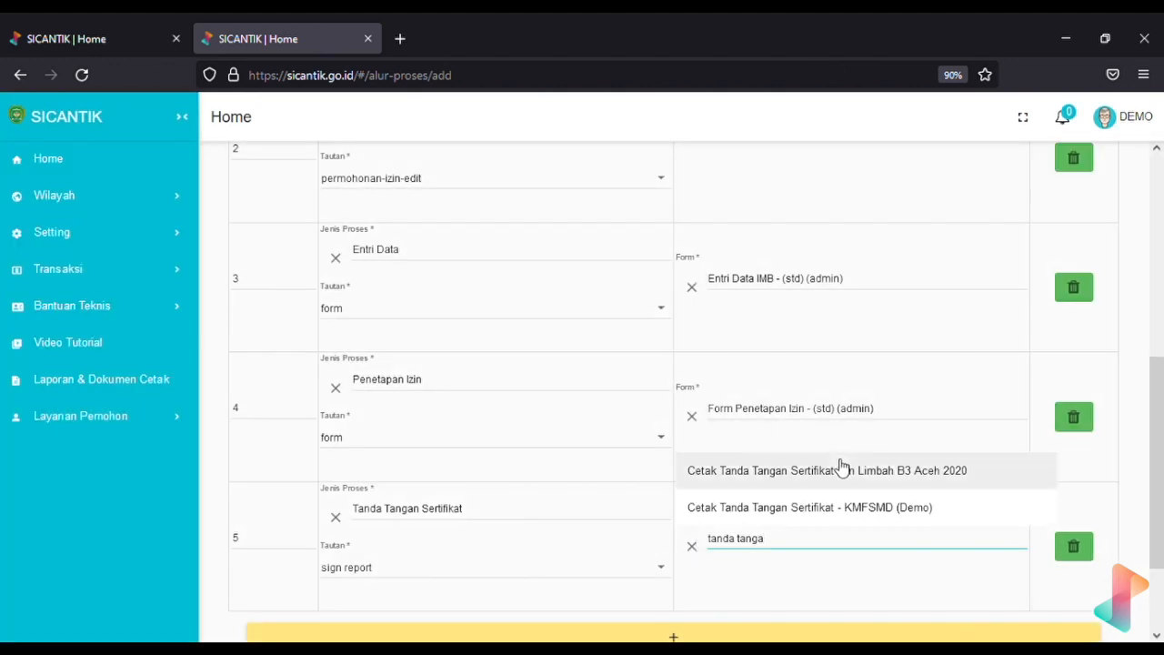
pyautogui.click(818, 515)
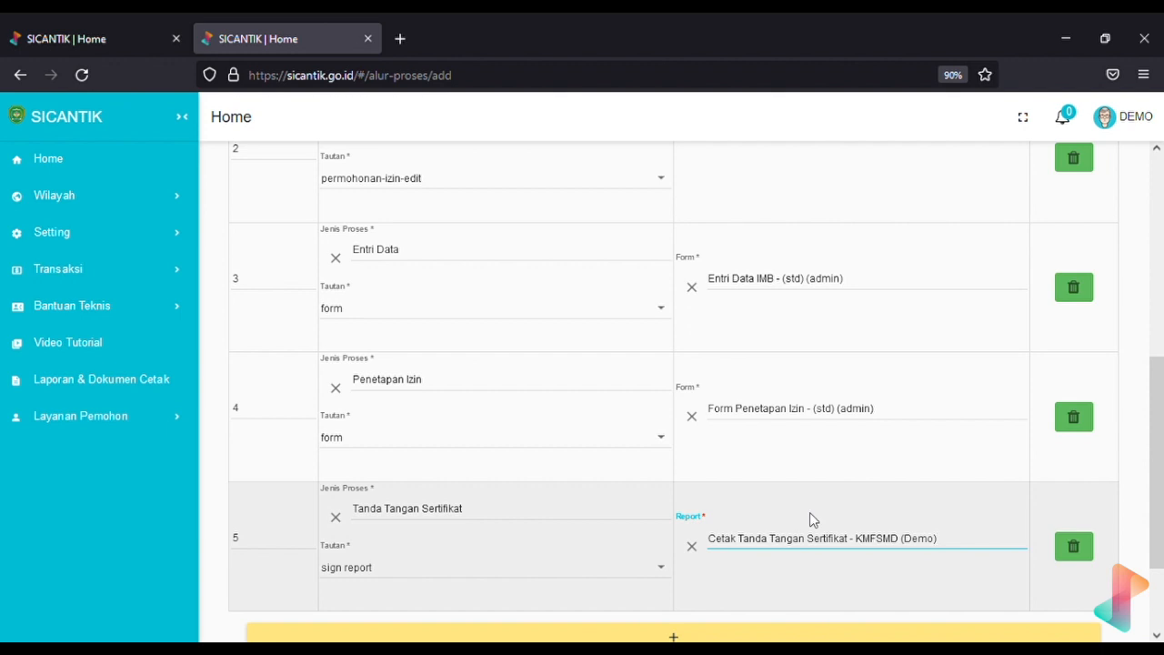
# Check the flow name and save the five-step 'Alur Perpanjangan izin demo' process flow
pyautogui.scroll(5, 810, 521)
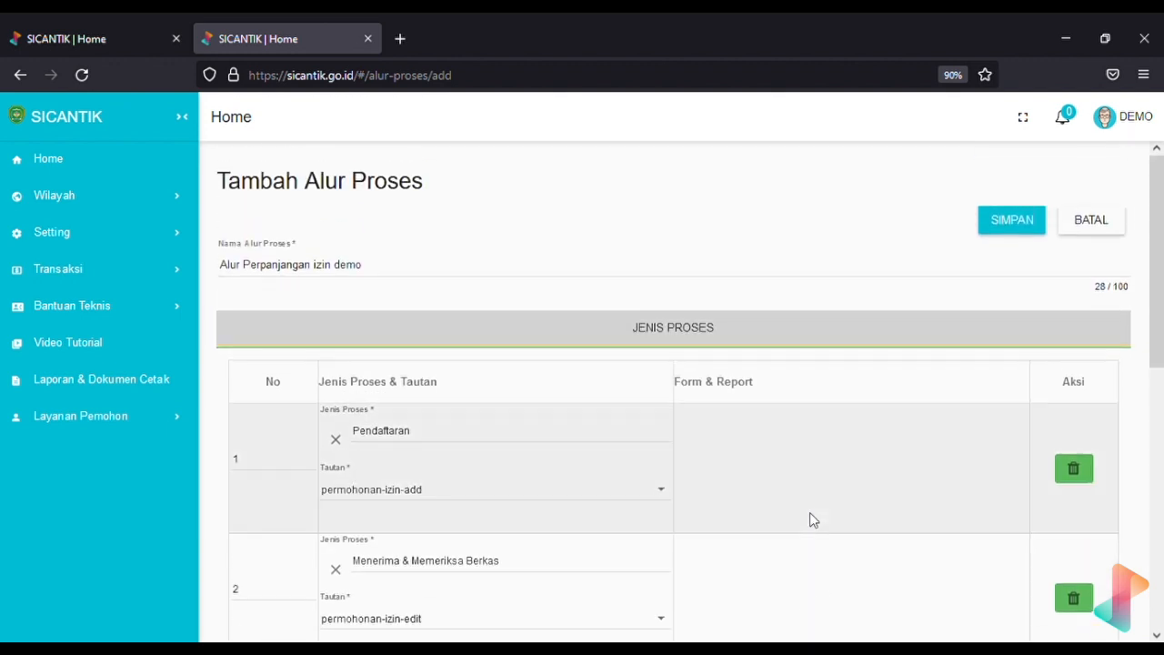
pyautogui.click(463, 282)
pyautogui.hotkey('ctrl', 'a')
pyautogui.hotkey('ctrl', 'c')
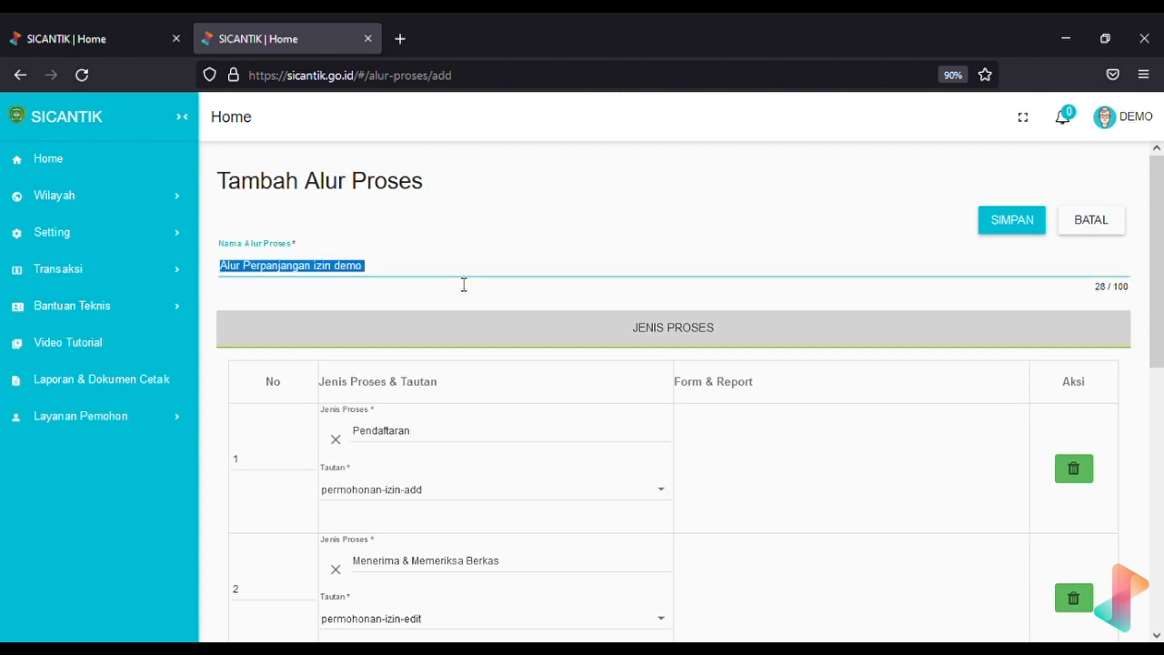
pyautogui.click(640, 266)
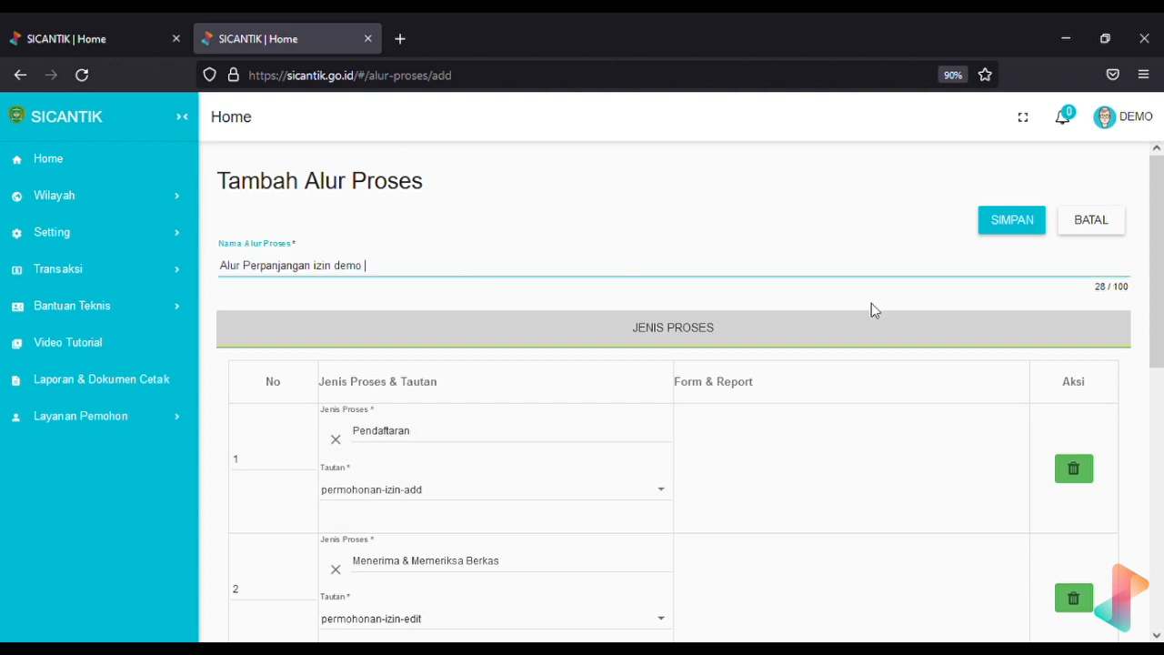
pyautogui.scroll(-5, 871, 311)
pyautogui.scroll(5, 871, 310)
pyautogui.scroll(-2, 871, 310)
pyautogui.scroll(2, 872, 310)
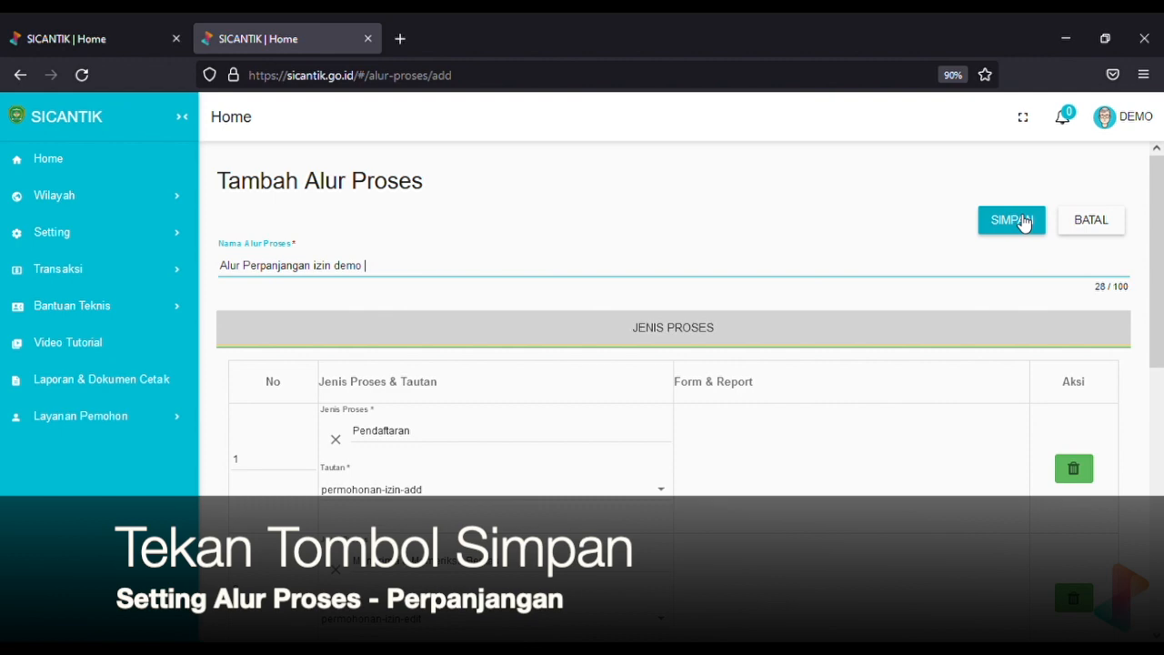
pyautogui.click(1022, 221)
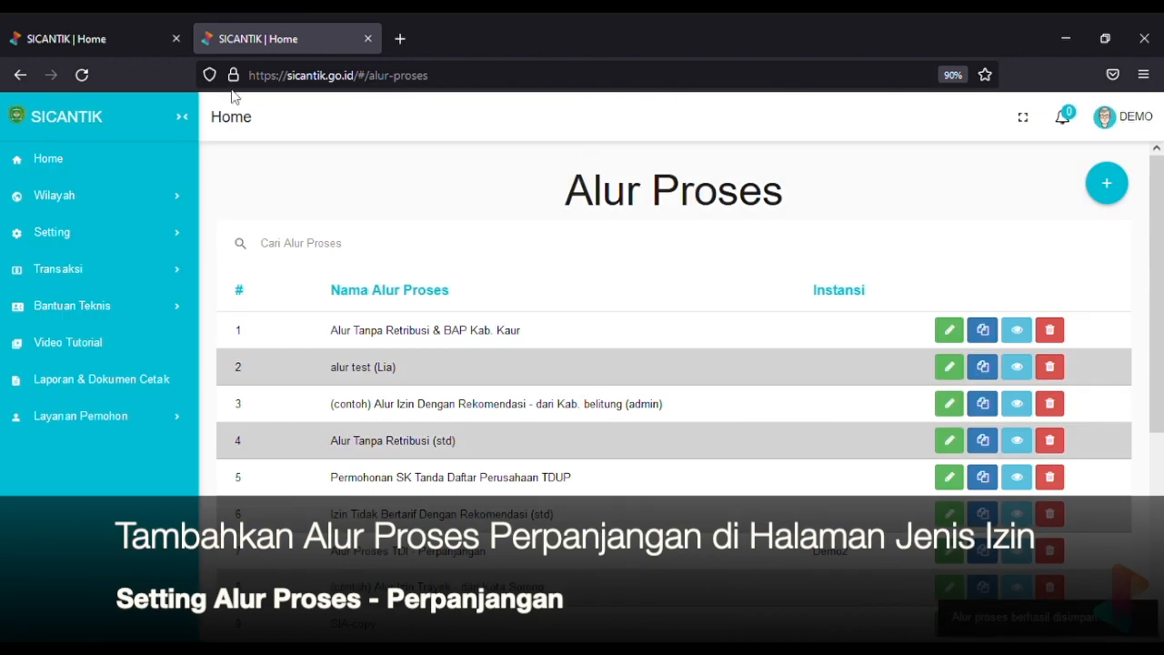
# Assign the Alur Perpanjangan izin demo flow to the Perpanjangan row
pyautogui.click(56, 33)
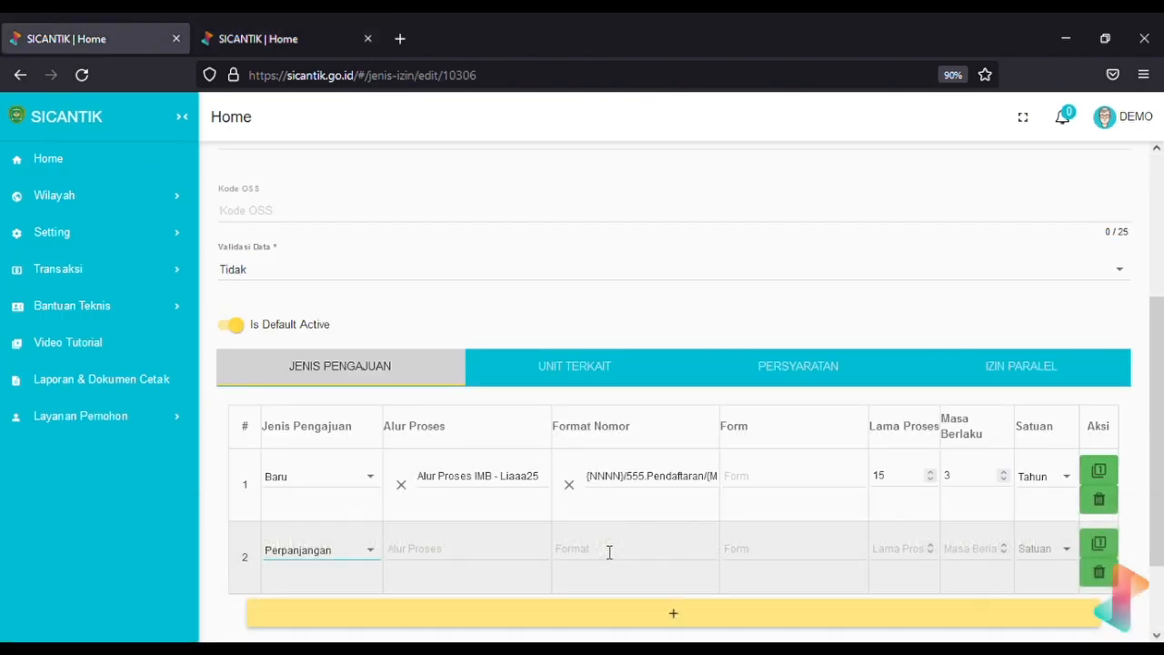
pyautogui.click(435, 551)
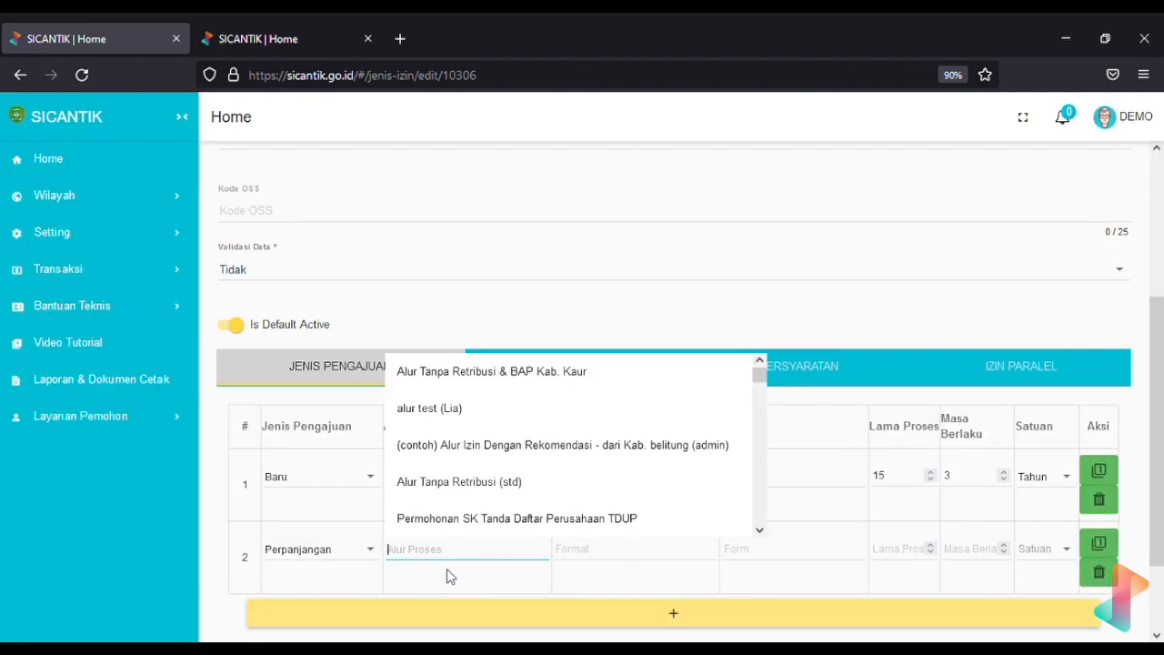
pyautogui.click(215, 524)
pyautogui.click(487, 566)
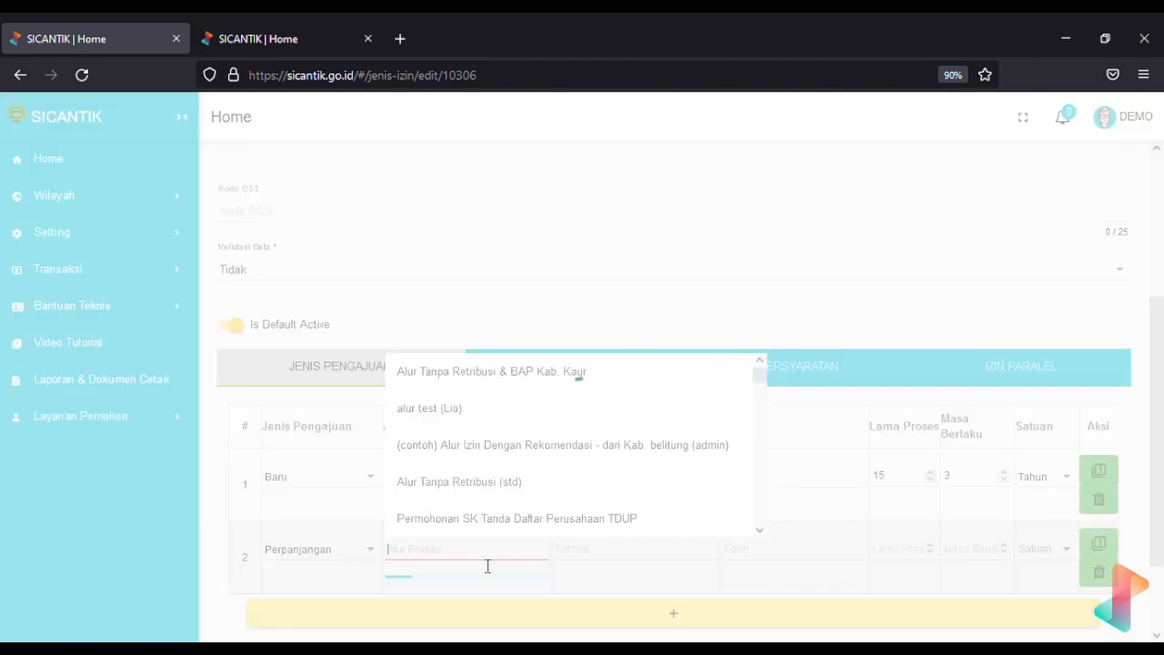
pyautogui.hotkey('ctrl', 'v')
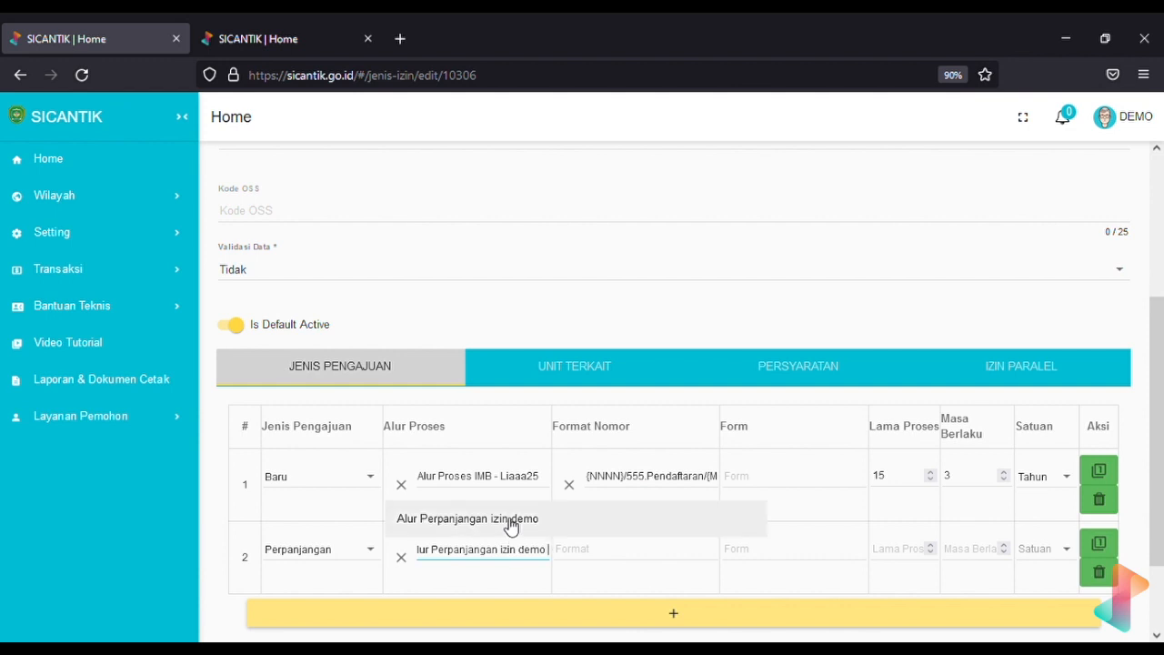
pyautogui.click(510, 526)
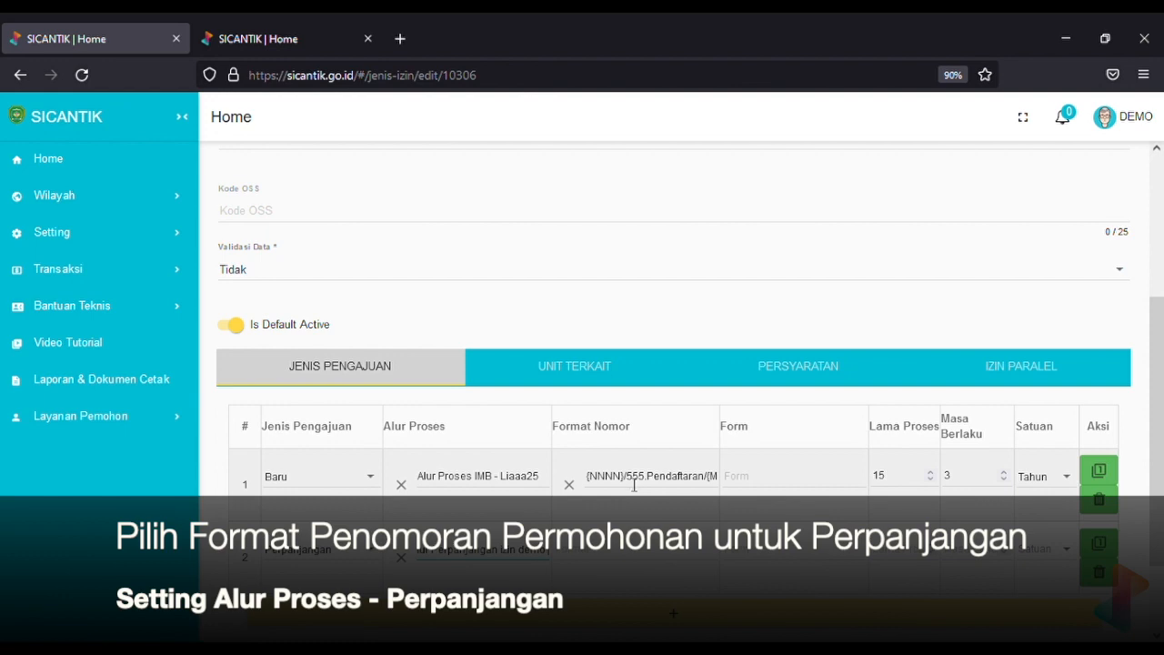
# Give the Perpanjangan row the {NNN}/DPMPTSP/{MM}/{YYYY} number format and Lama Proses 3
pyautogui.click(593, 556)
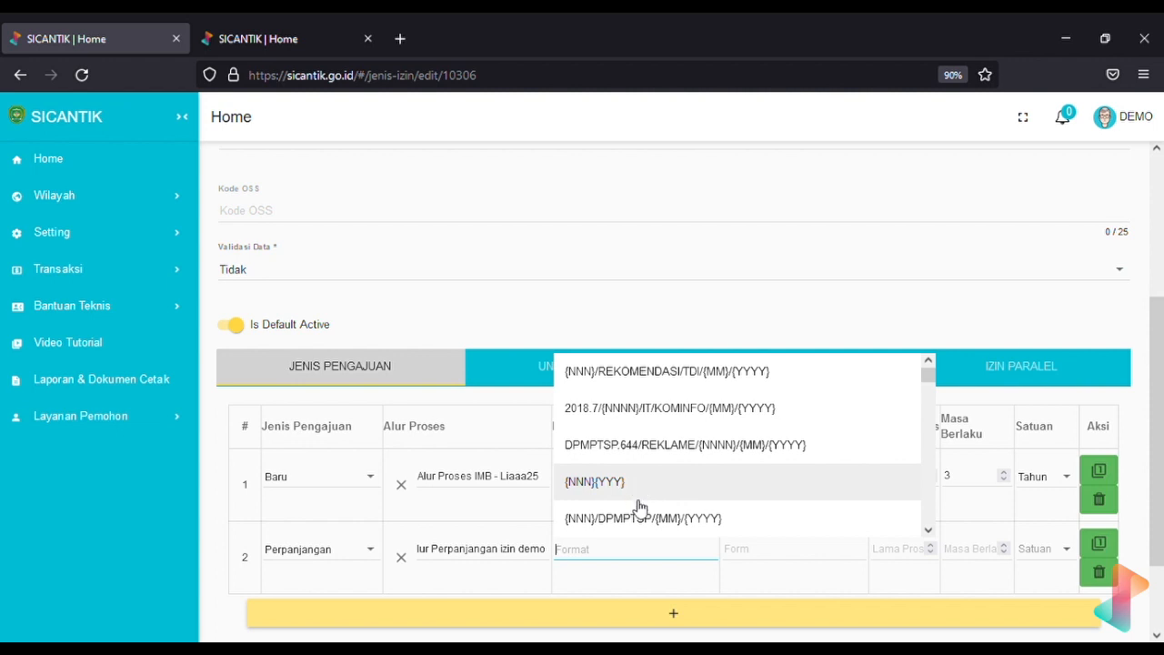
pyautogui.click(619, 525)
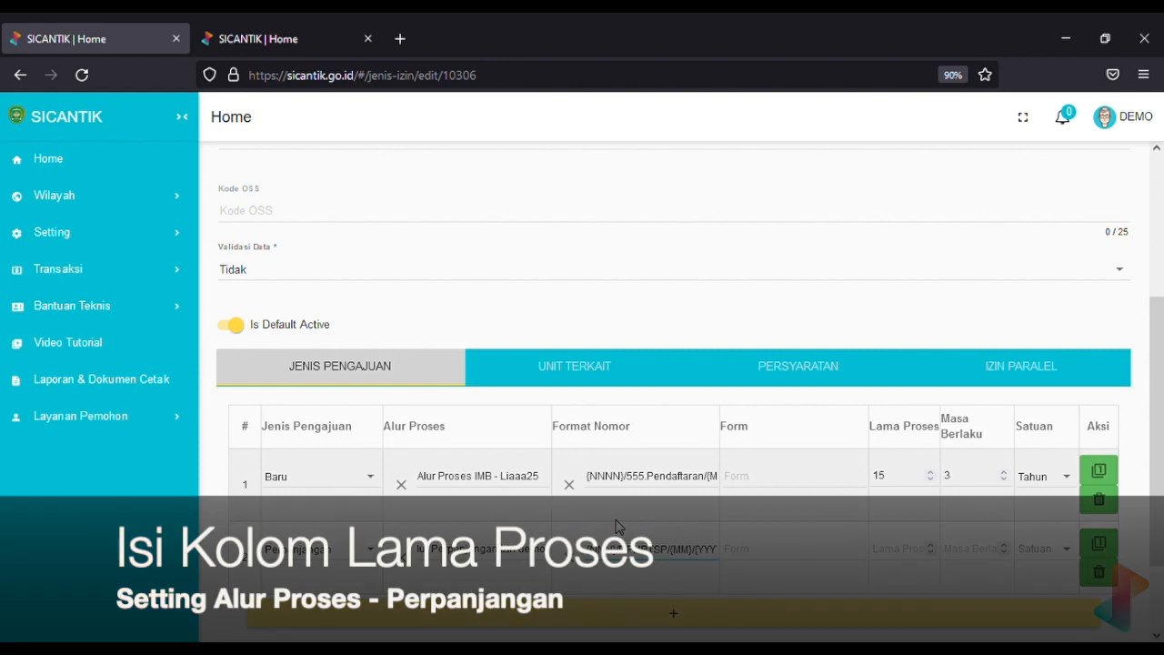
pyautogui.click(894, 550)
pyautogui.write('3')
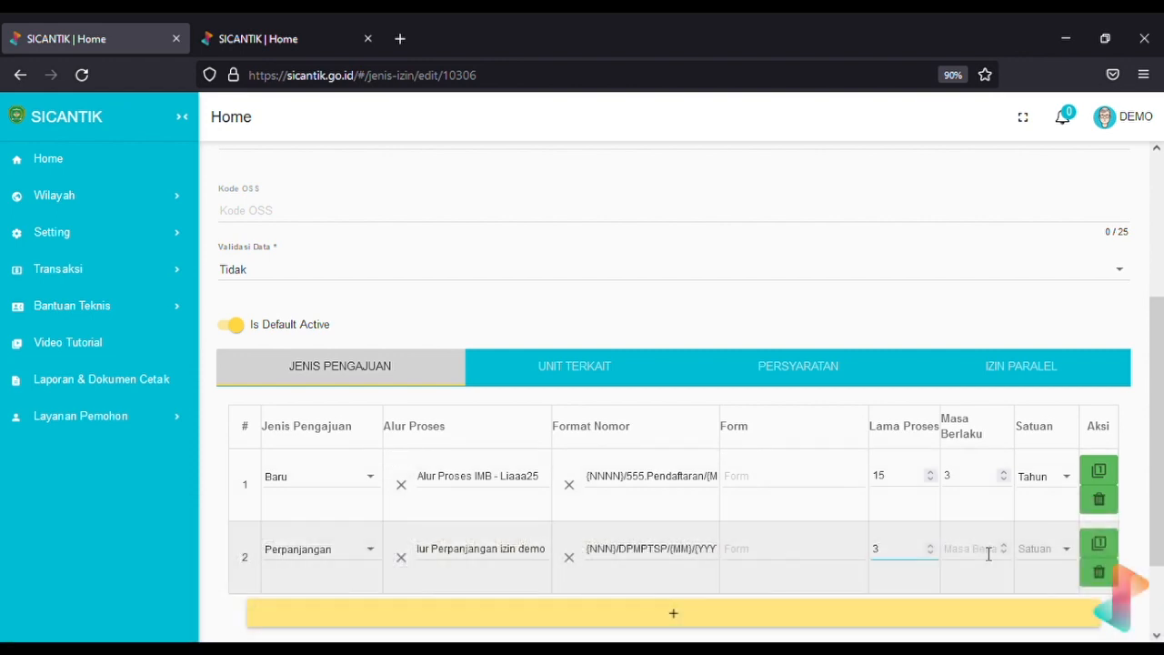
pyautogui.scroll(-2, 989, 553)
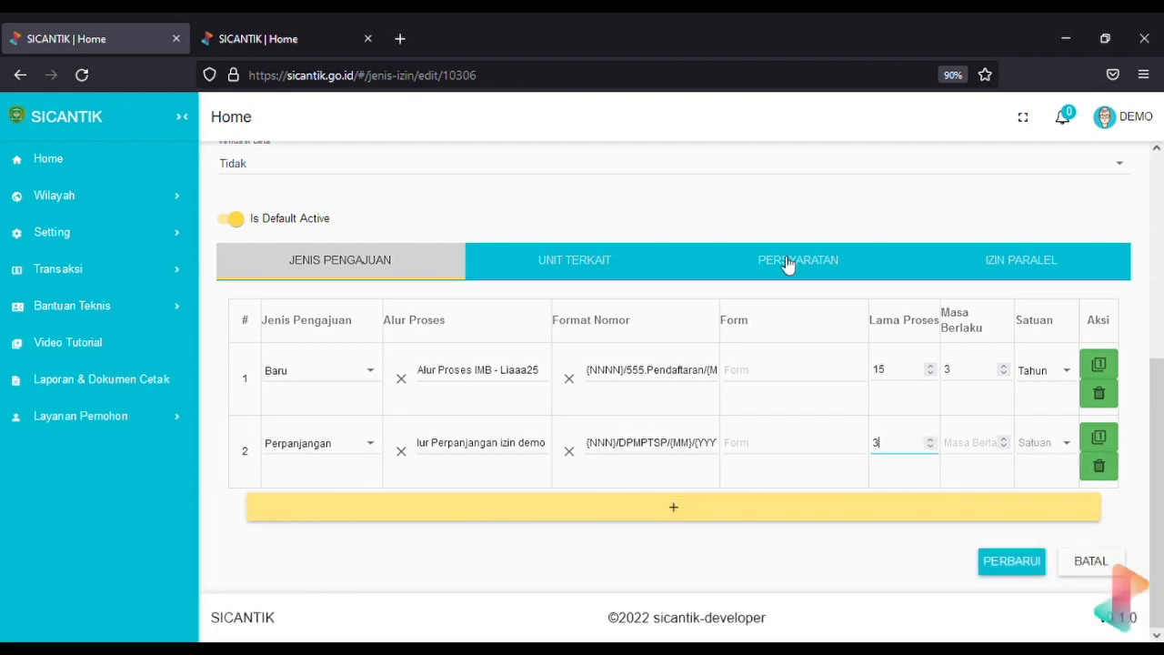
pyautogui.scroll(4, 788, 263)
pyautogui.scroll(-1, 780, 263)
# Add a third requirement, Fotocopy Status Kepemilikan Usaha, with status Tidak Wajib
pyautogui.click(762, 410)
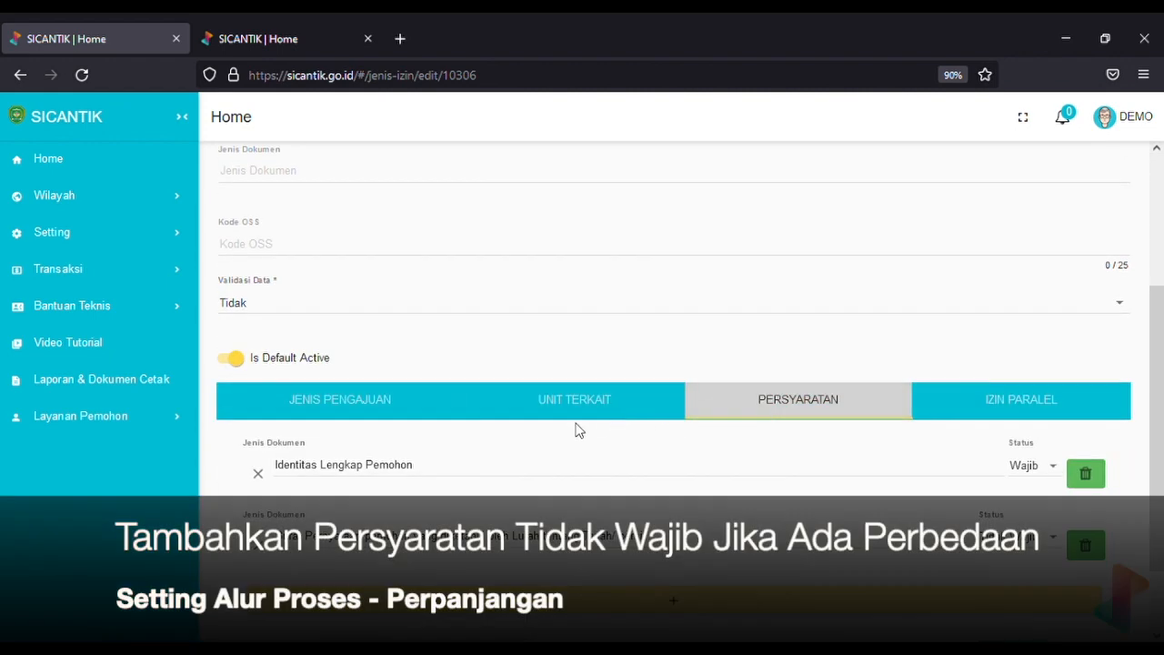
pyautogui.click(320, 408)
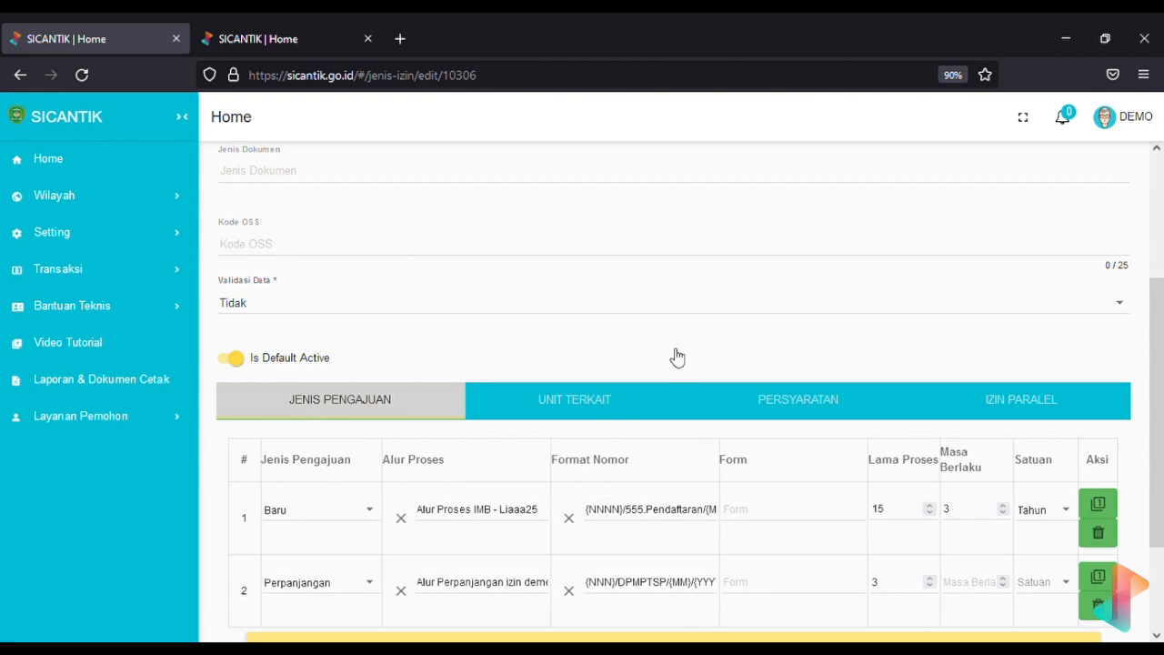
pyautogui.click(798, 409)
pyautogui.scroll(-2, 793, 409)
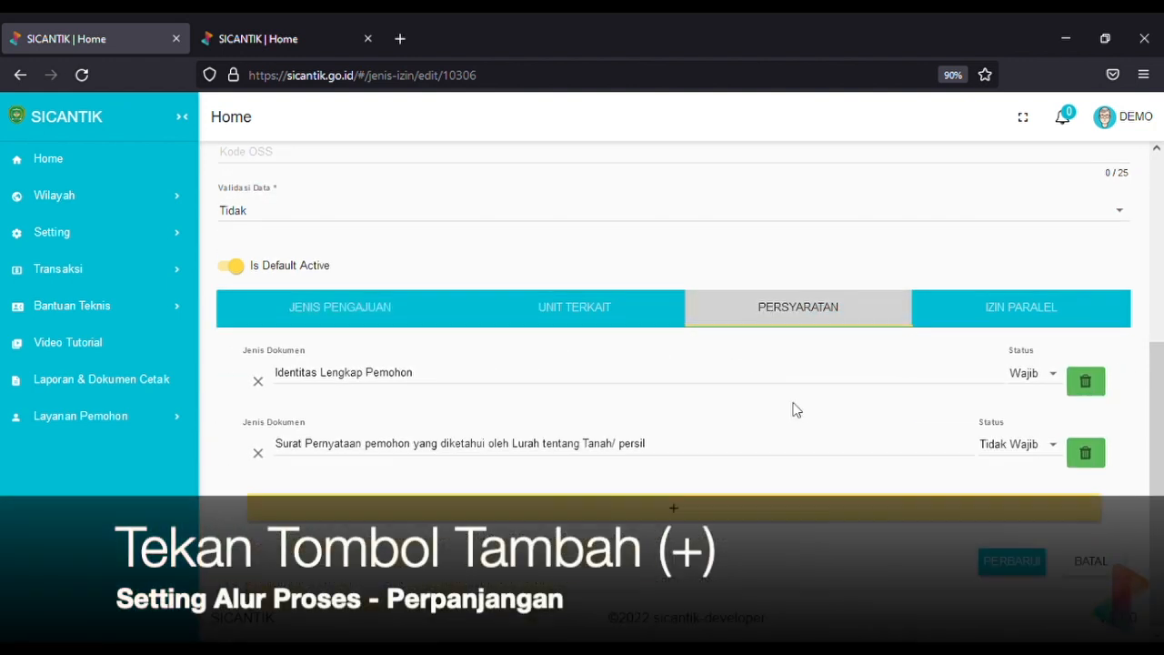
pyautogui.click(689, 510)
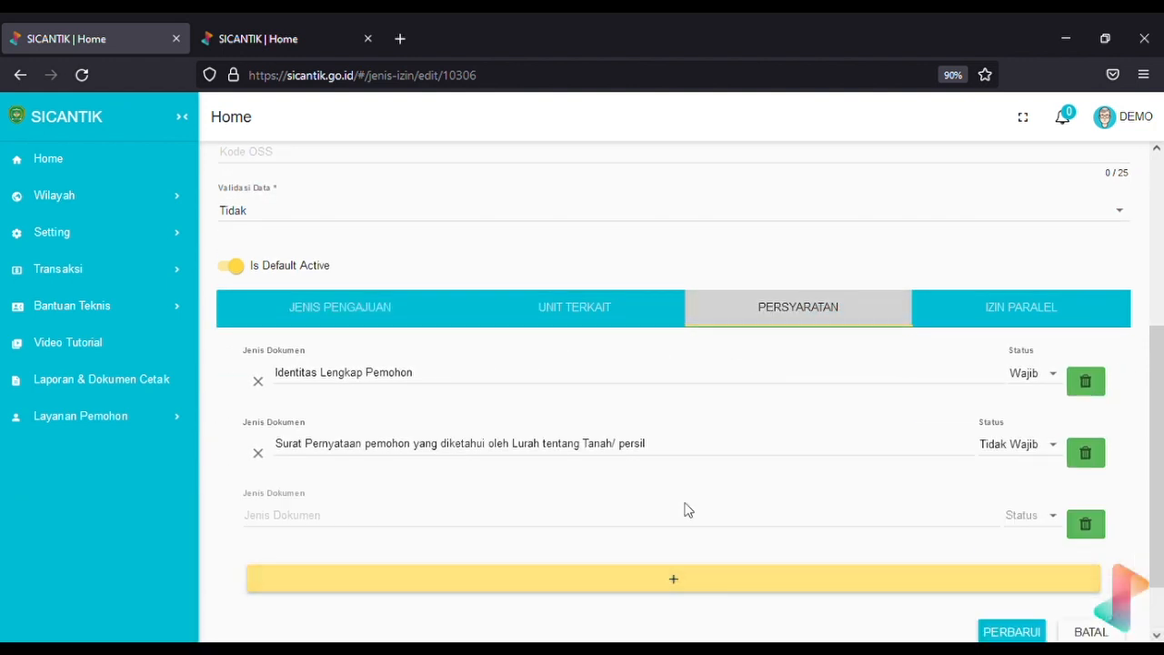
pyautogui.click(531, 517)
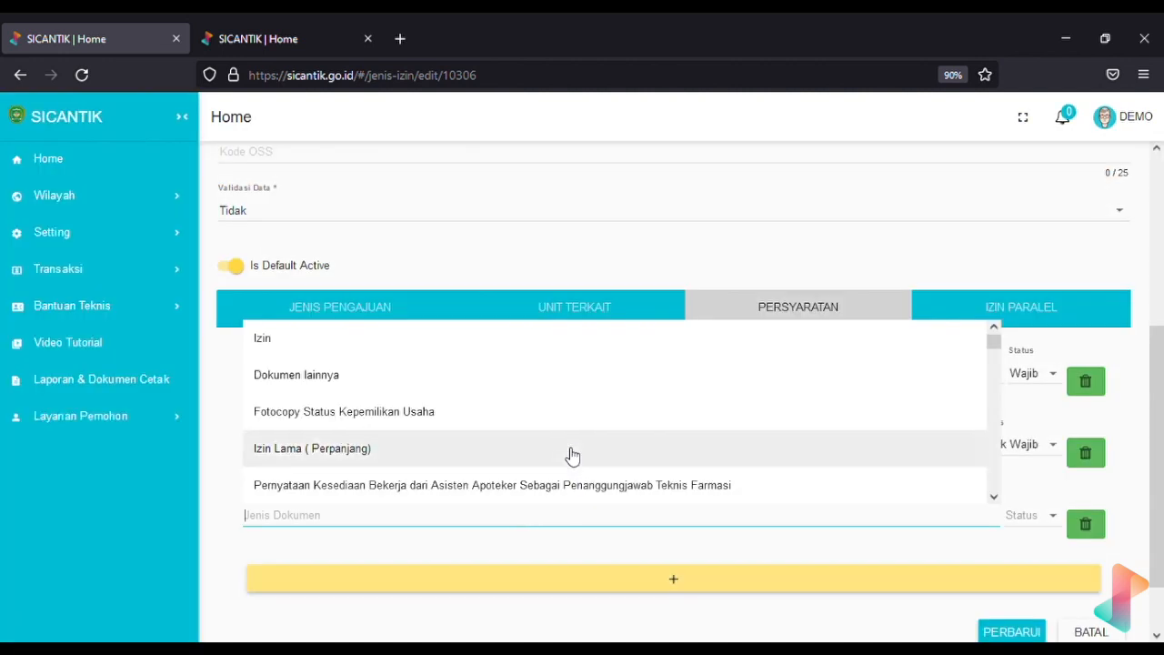
pyautogui.click(649, 426)
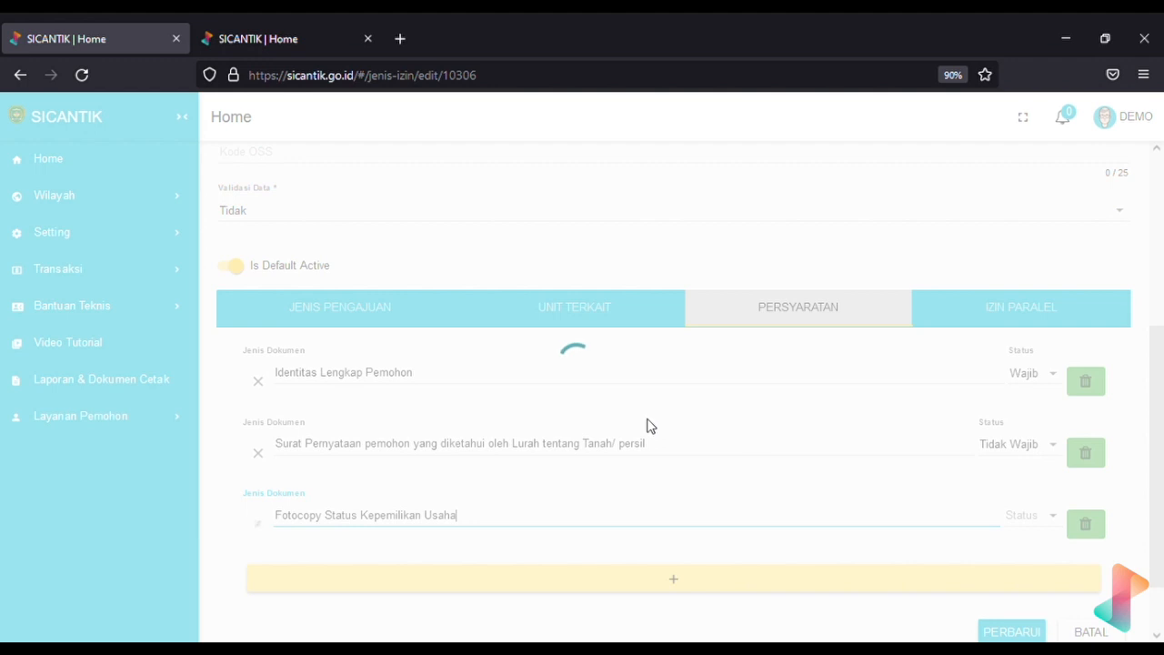
pyautogui.click(1045, 521)
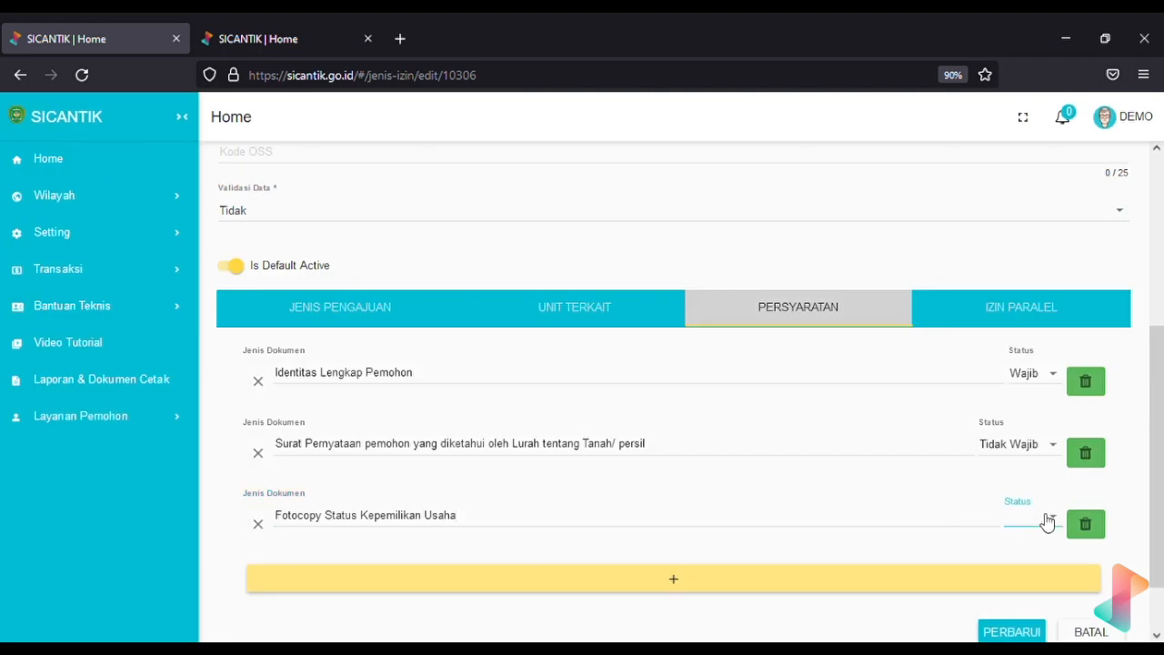
pyautogui.click(1030, 551)
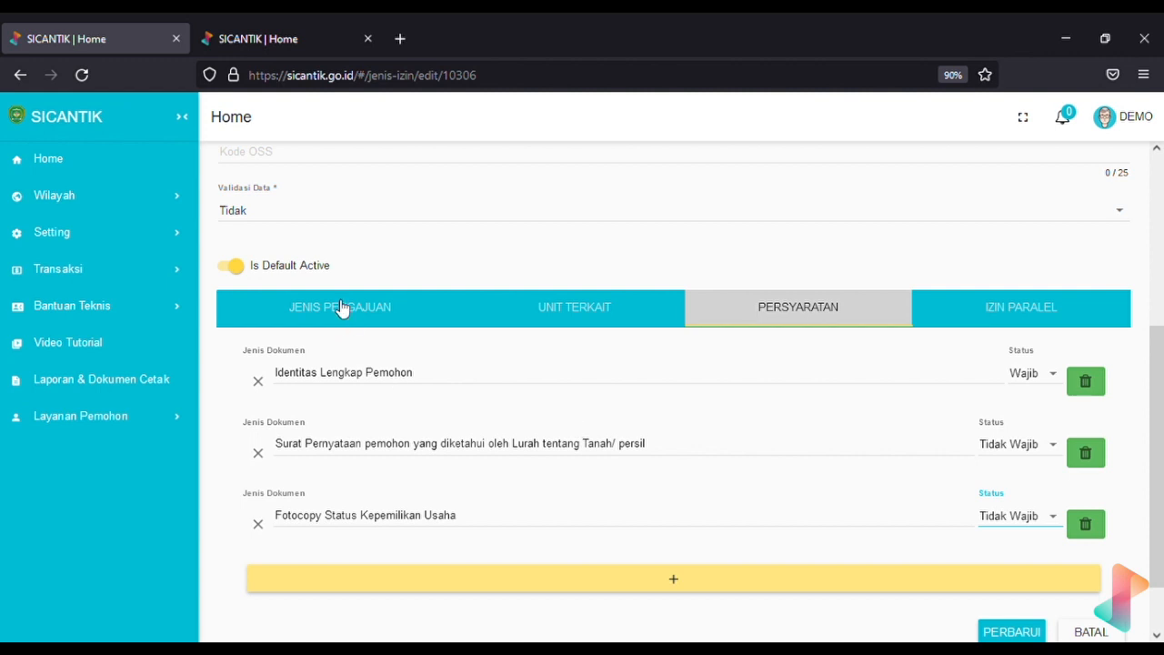
# Review the submission types table showing the Baru and Perpanjangan rows
pyautogui.click(390, 310)
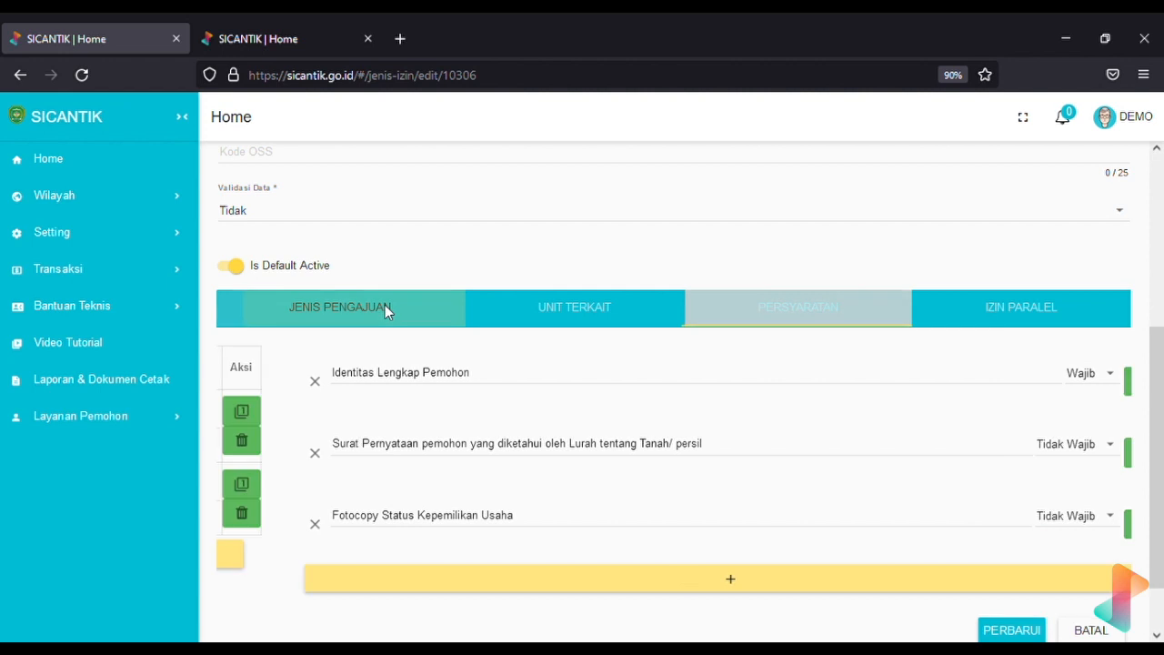
pyautogui.click(763, 314)
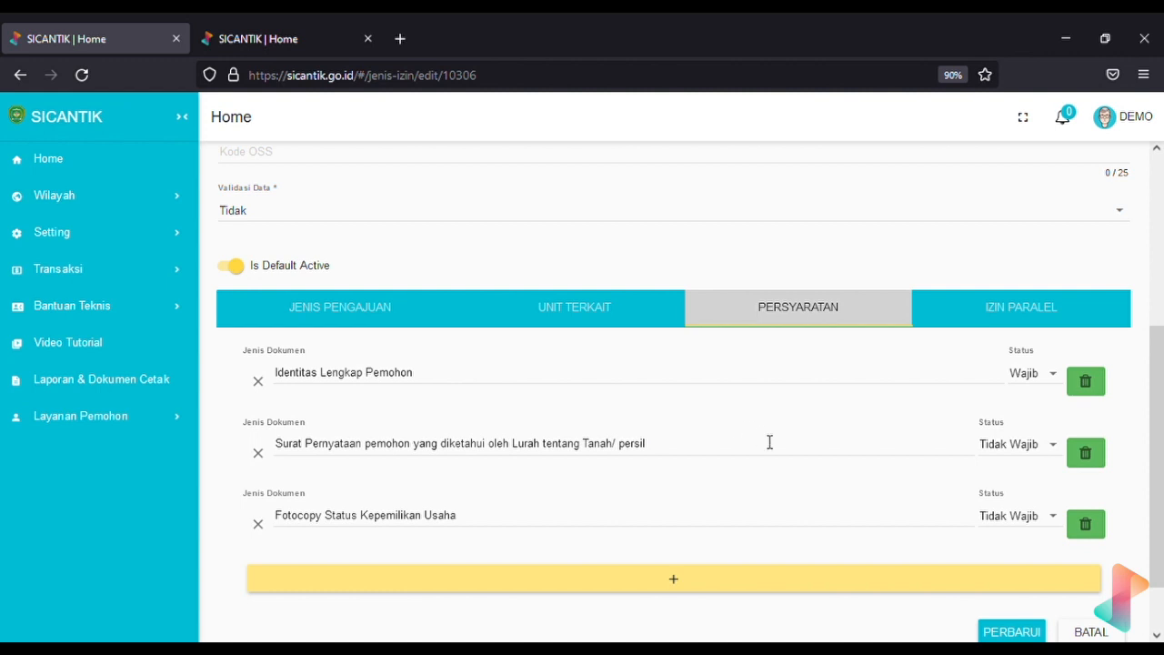
pyautogui.click(306, 316)
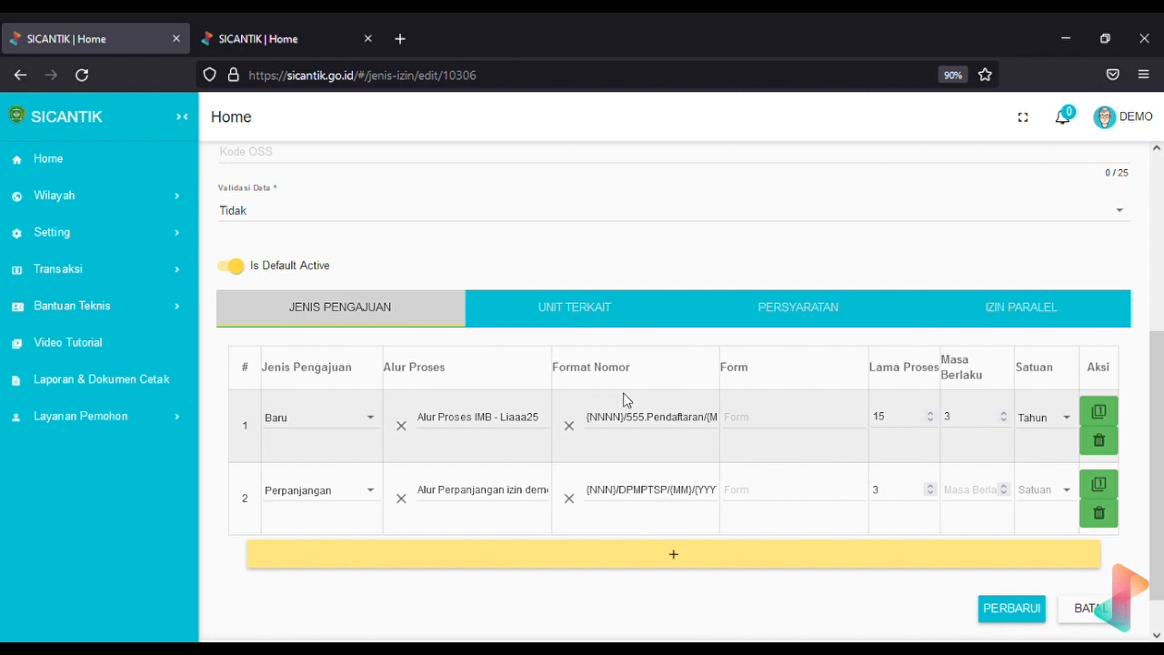
# Save the Izin IMB - Demo25 permit type changes with PERBARUI
pyautogui.scroll(5, 623, 400)
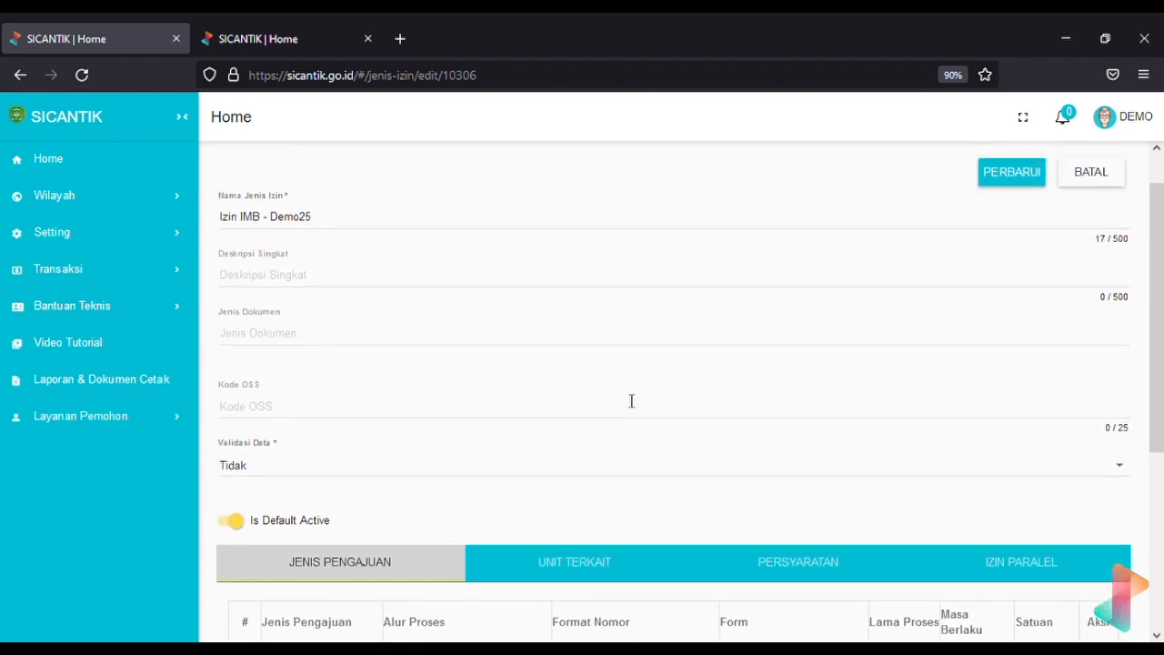
pyautogui.scroll(-4, 631, 400)
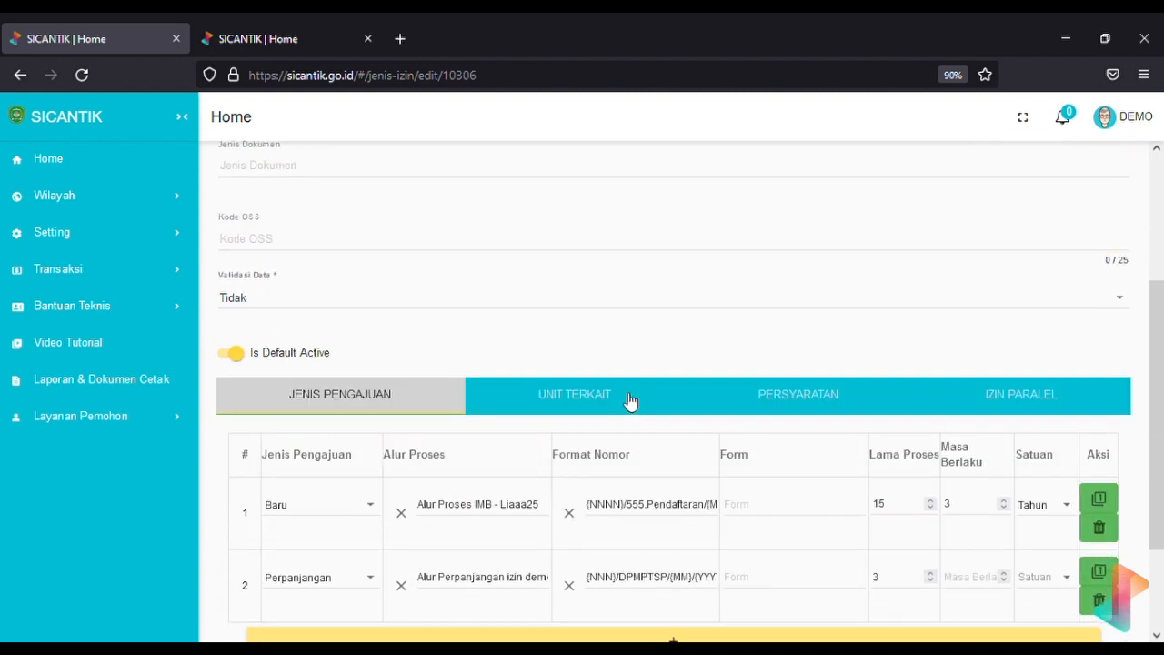
pyautogui.scroll(-1, 631, 401)
pyautogui.scroll(-1, 628, 400)
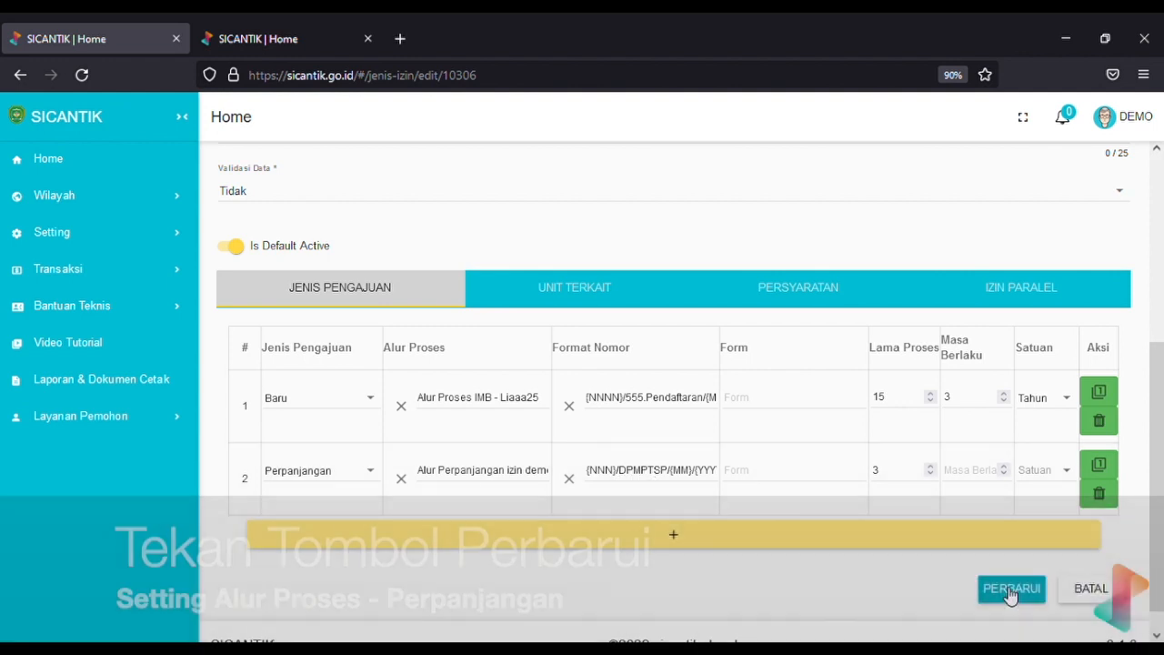
pyautogui.click(1012, 591)
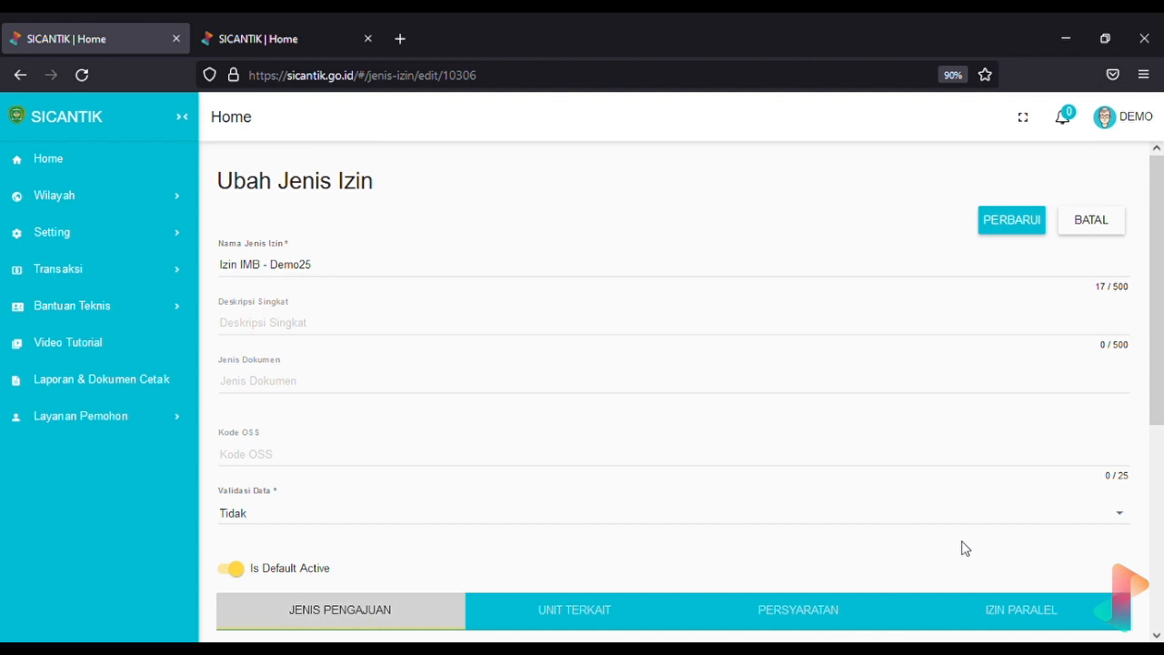
pyautogui.tripleClick(779, 283)
pyautogui.hotkey('ctrl', 'c')
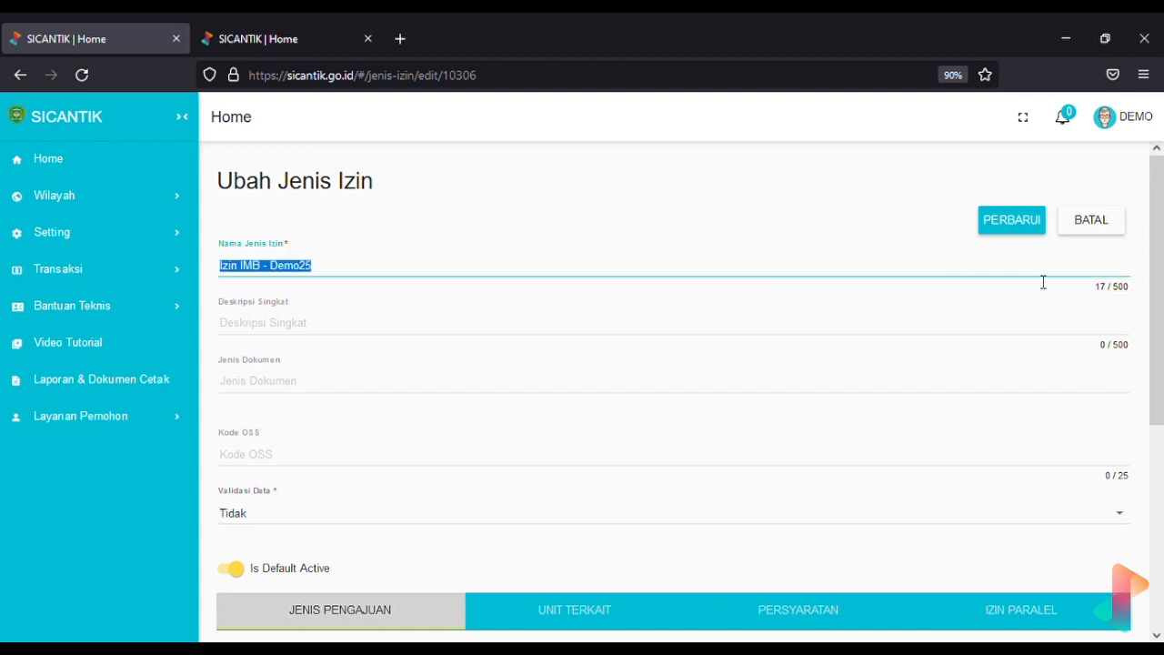
pyautogui.click(1021, 220)
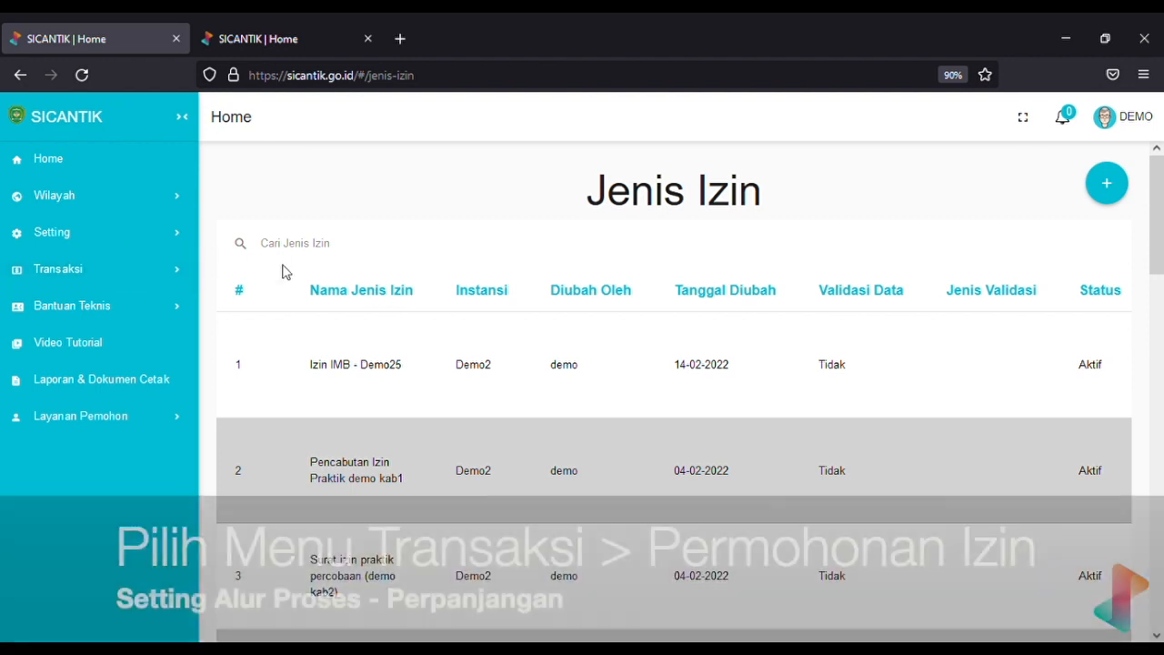
# Open the permit applications list and filter it to Izin IMB - Demo25
pyautogui.click(177, 272)
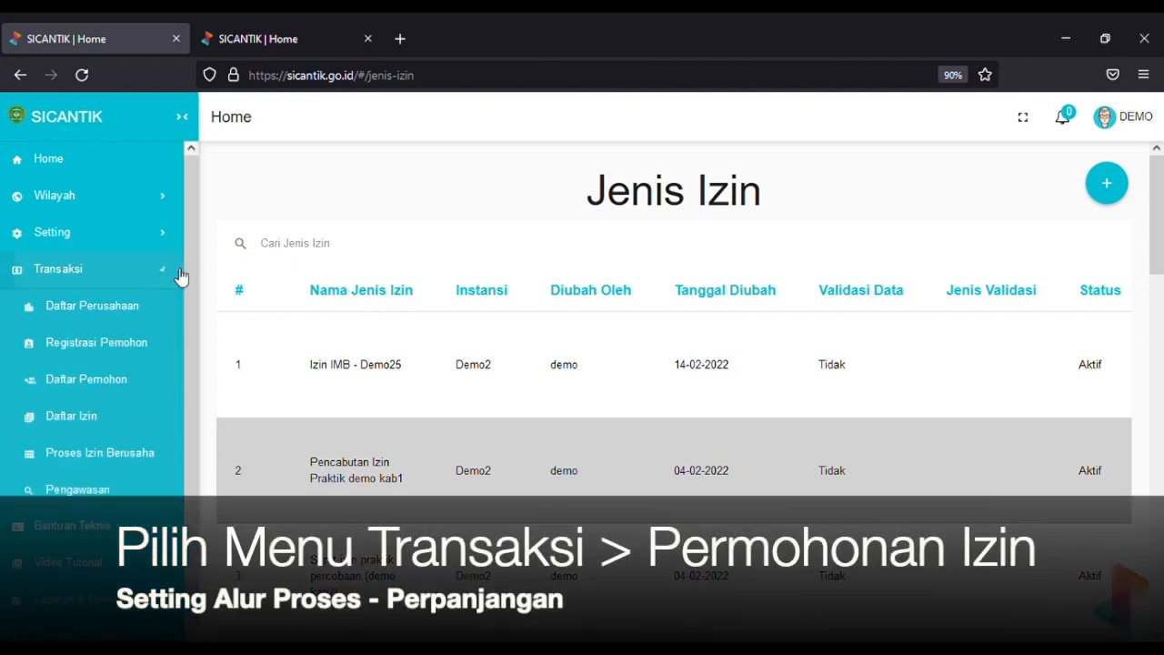
pyautogui.scroll(-1, 140, 437)
pyautogui.scroll(-1, 140, 439)
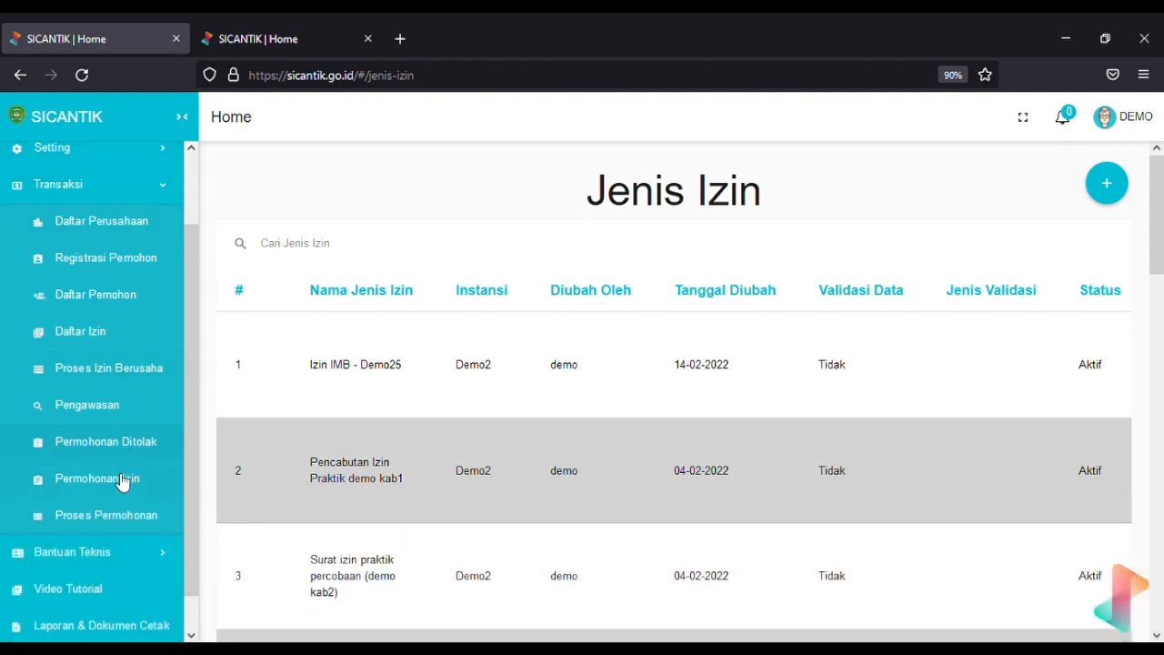
pyautogui.click(121, 482)
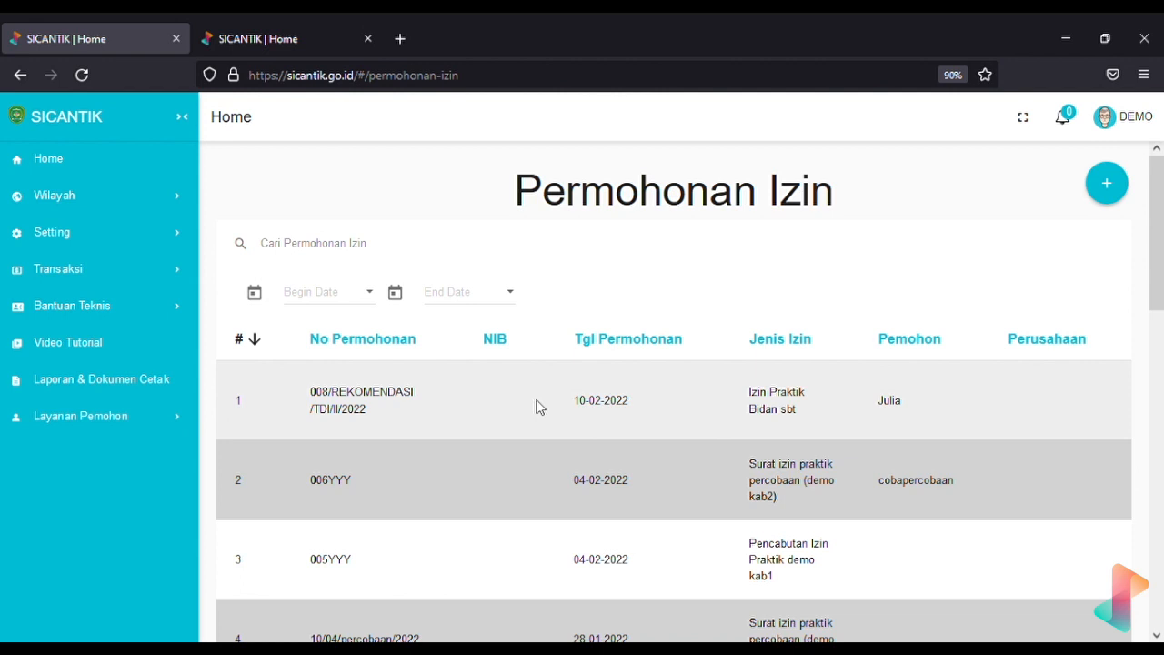
pyautogui.hscroll(1, 541, 407)
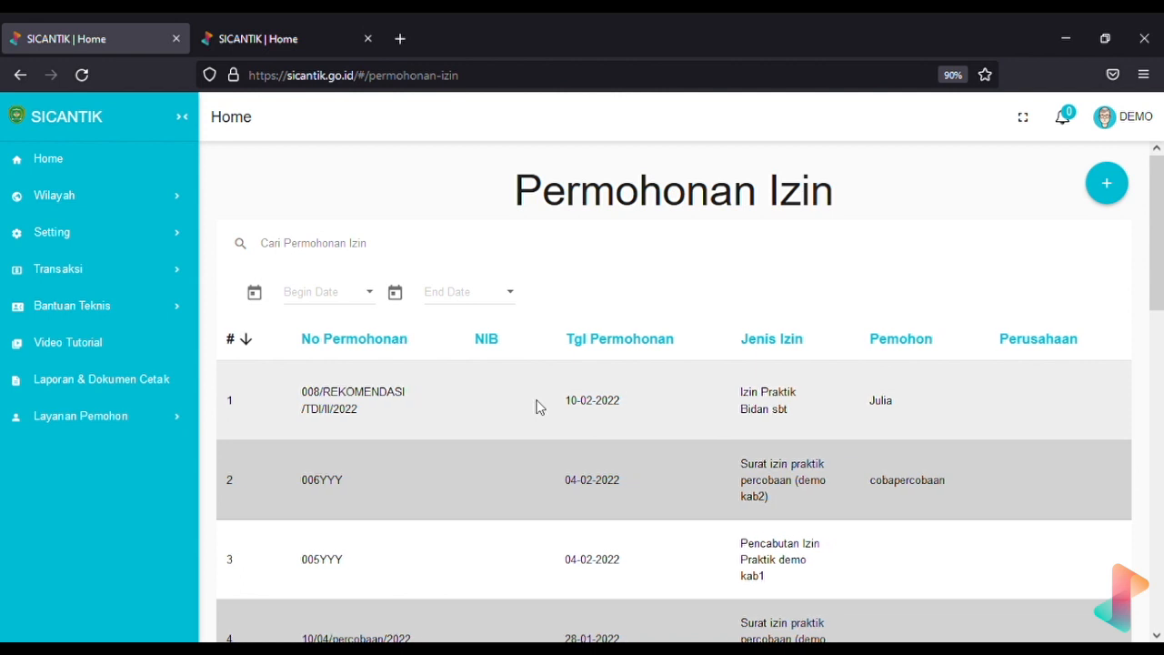
pyautogui.hscroll(-1, 540, 408)
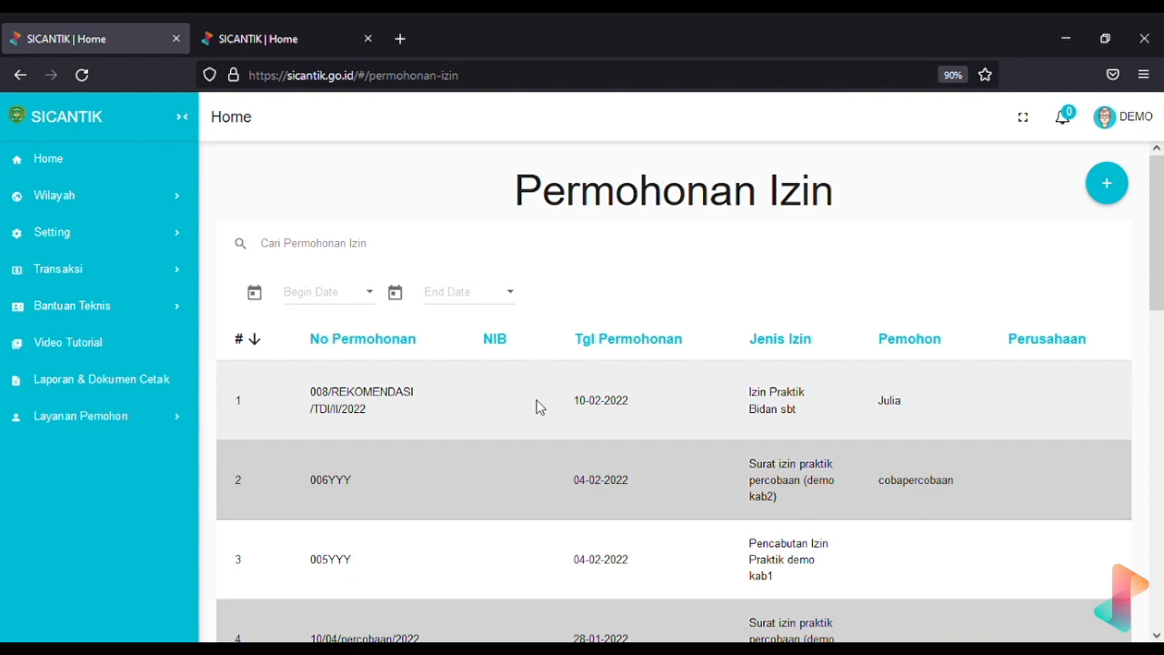
pyautogui.scroll(-1, 540, 408)
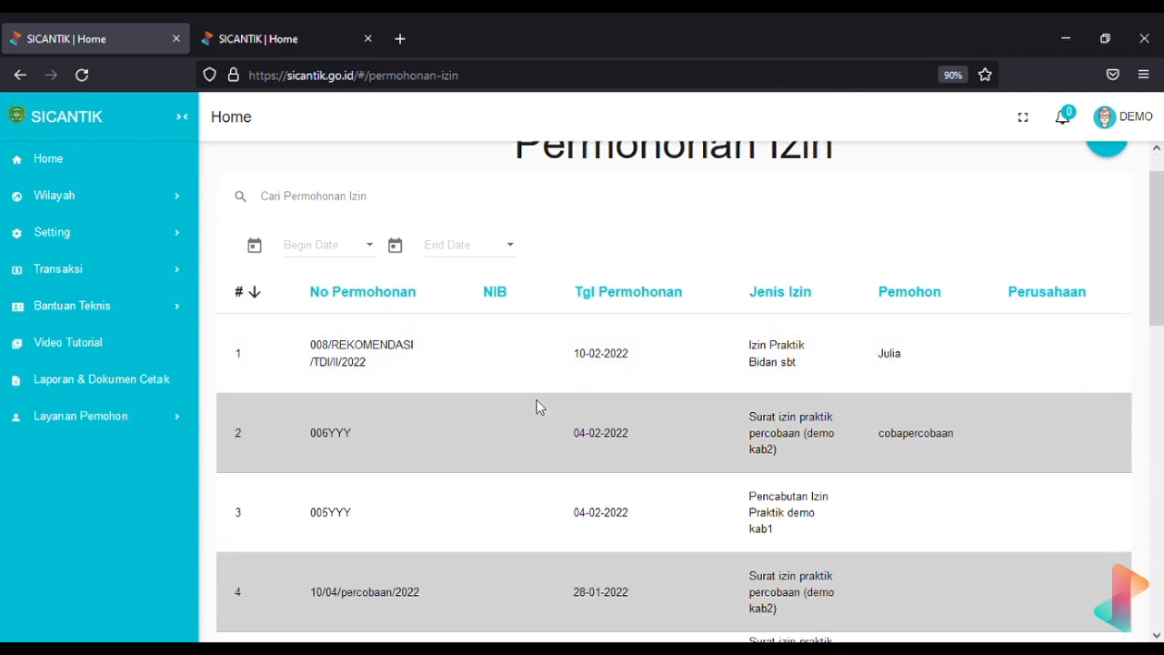
pyautogui.click(376, 199)
pyautogui.hotkey('ctrl', 'v')
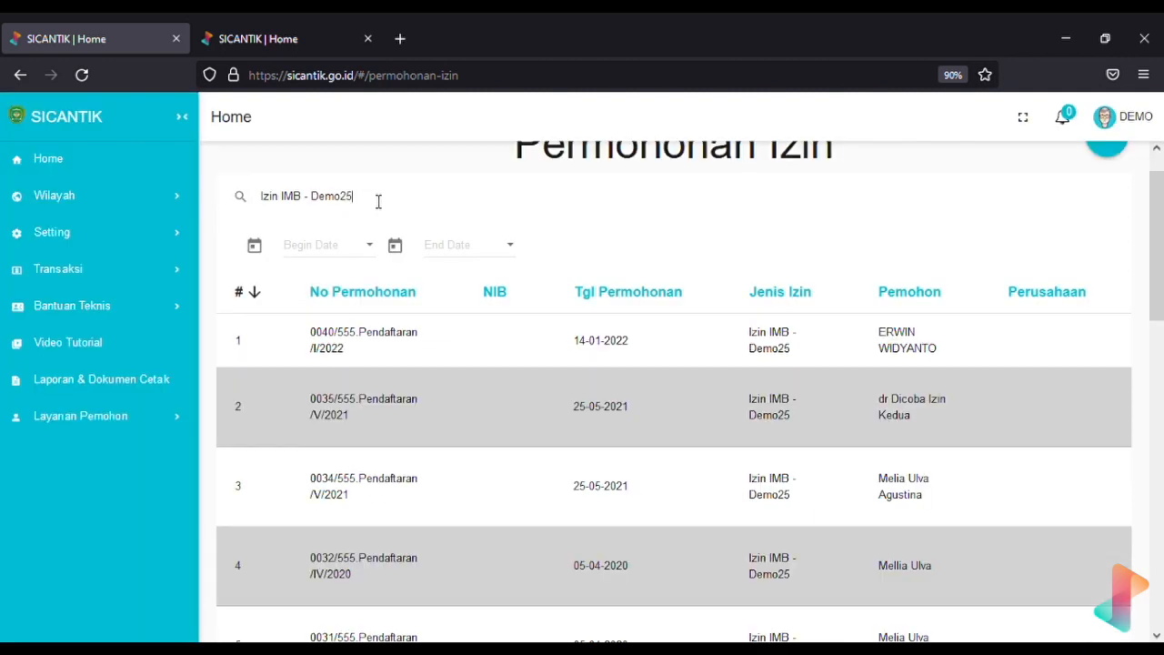
pyautogui.scroll(1, 377, 363)
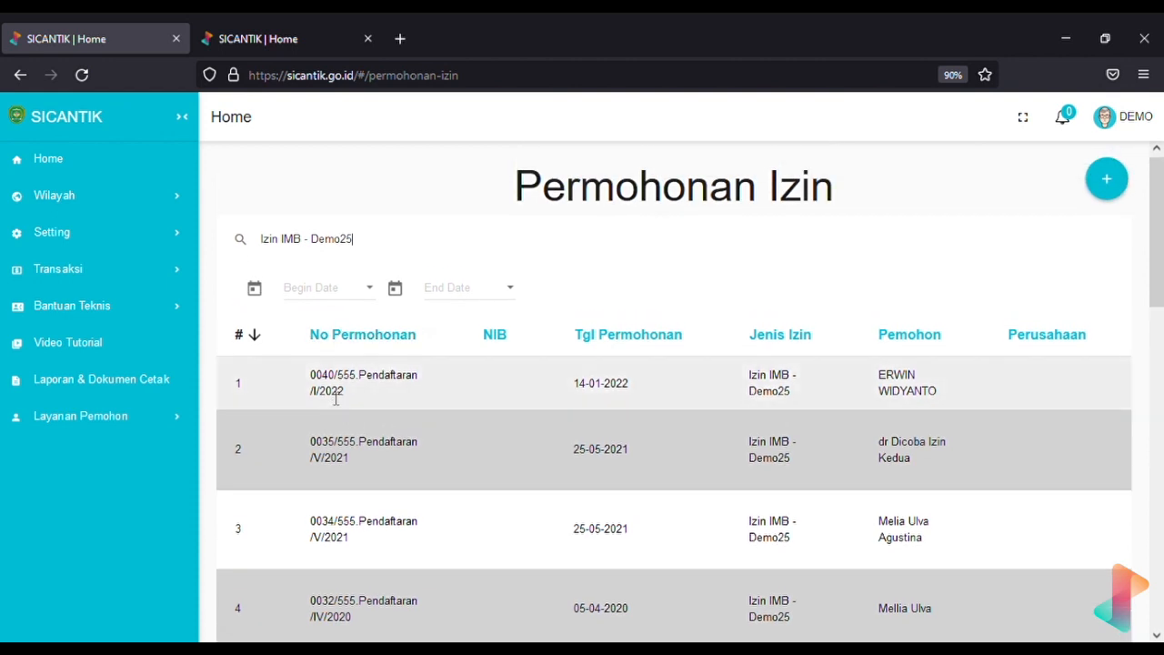
pyautogui.scroll(1, 446, 402)
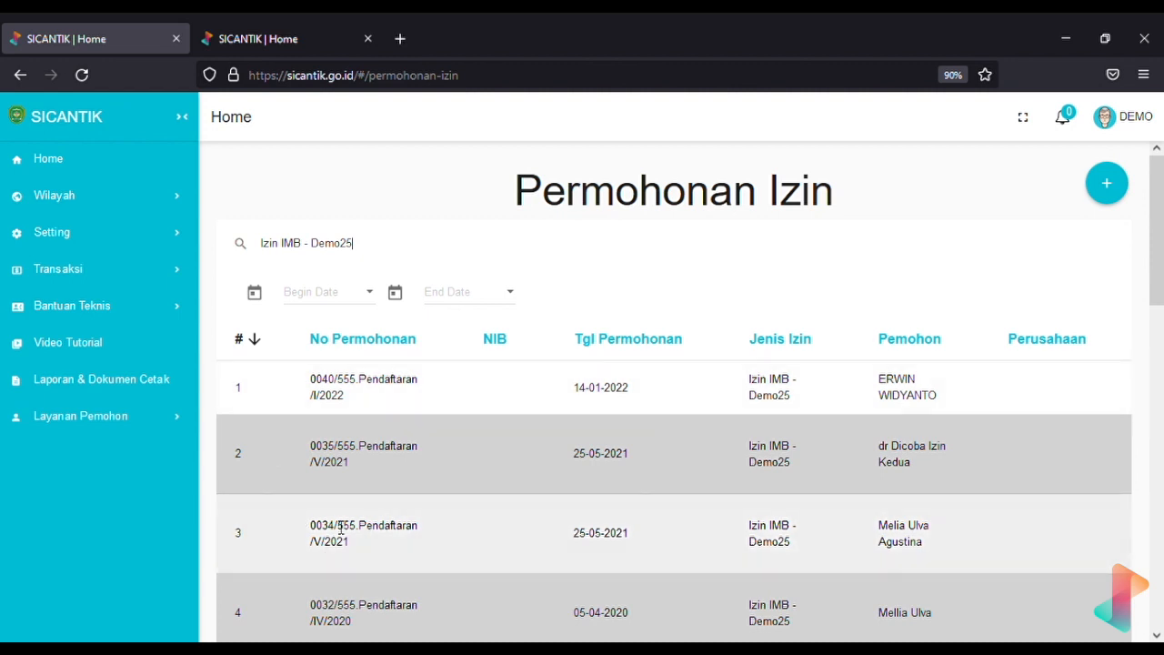
# Copy the third application's number and start a new permit application
pyautogui.tripleClick(335, 540)
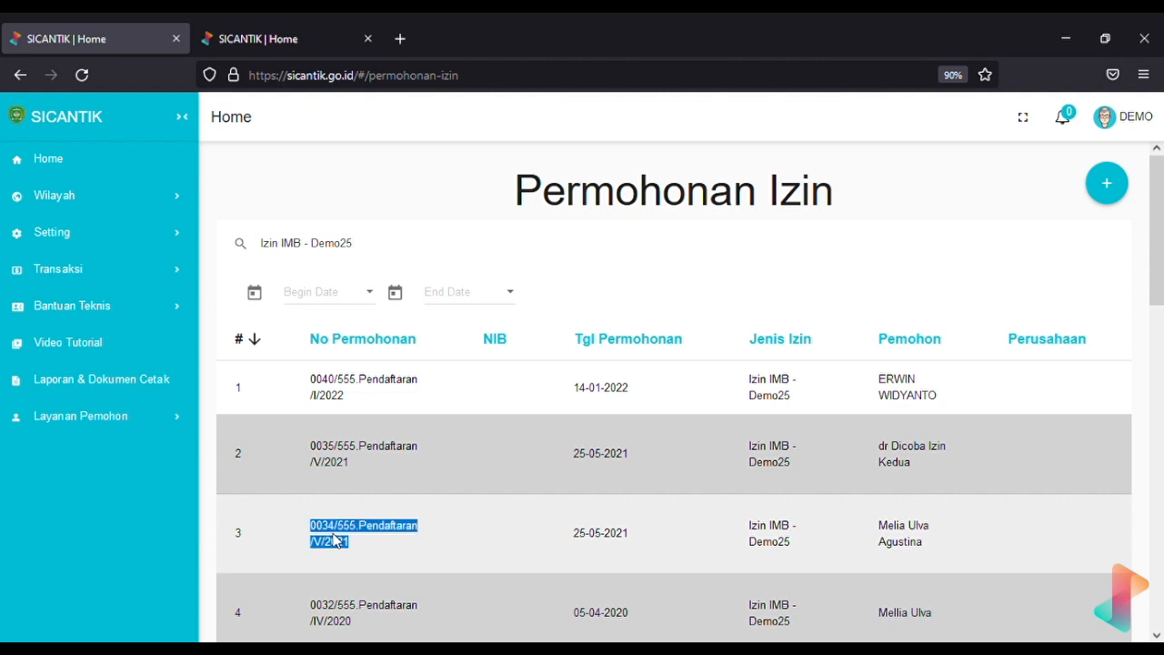
pyautogui.click(941, 190)
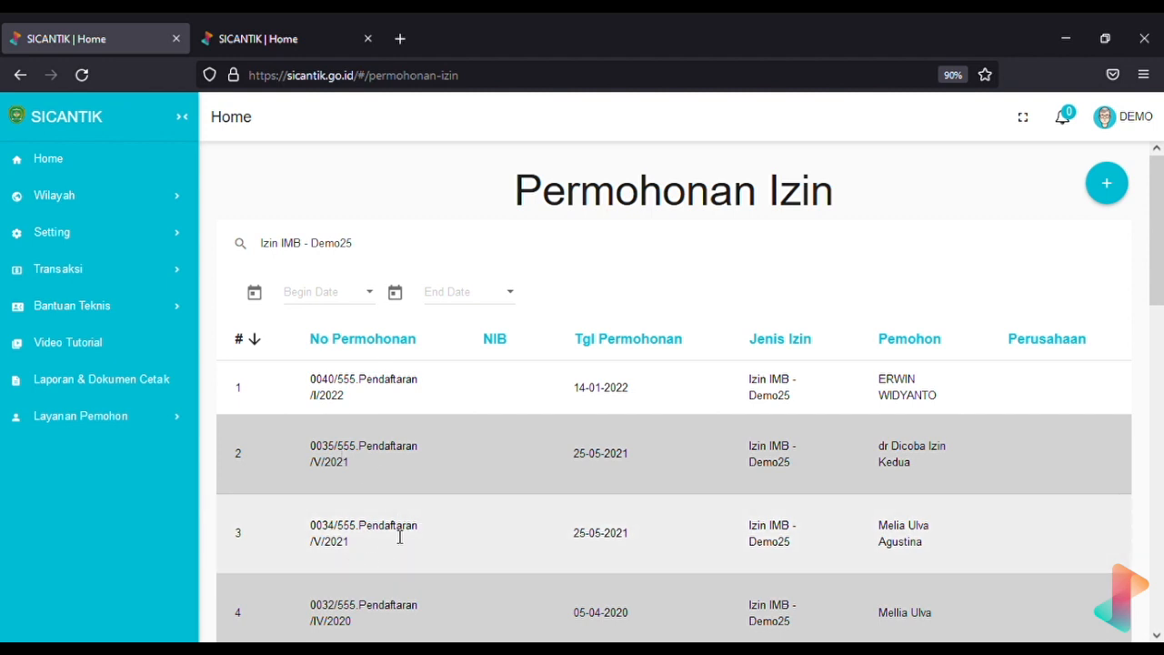
pyautogui.tripleClick(331, 542)
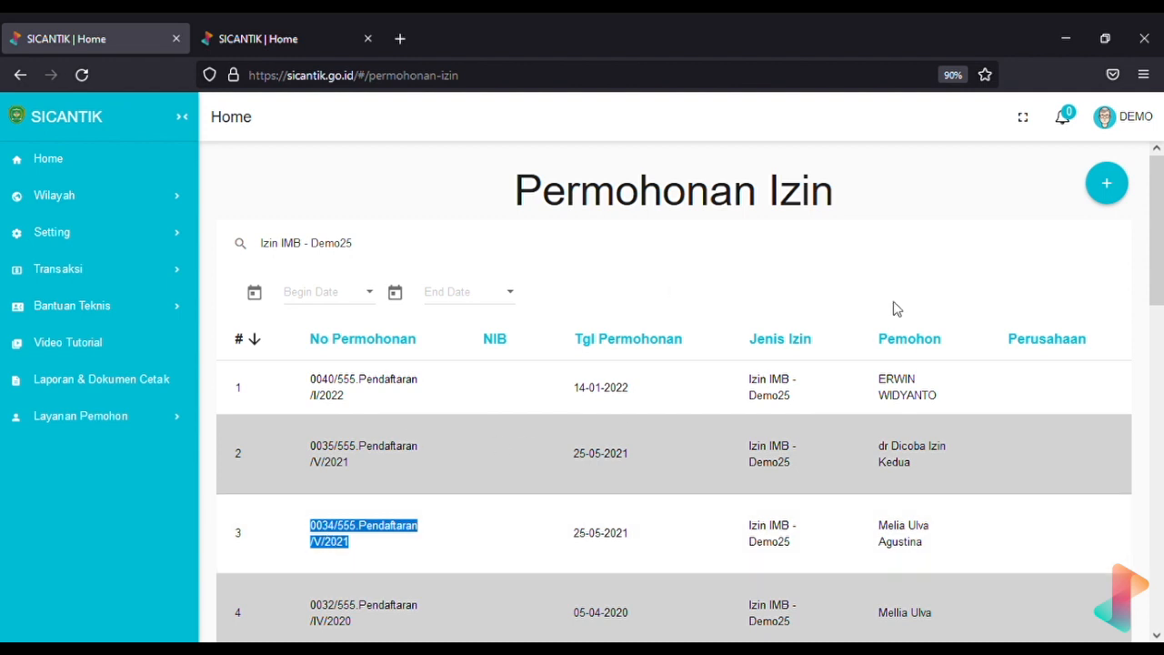
pyautogui.click(1107, 184)
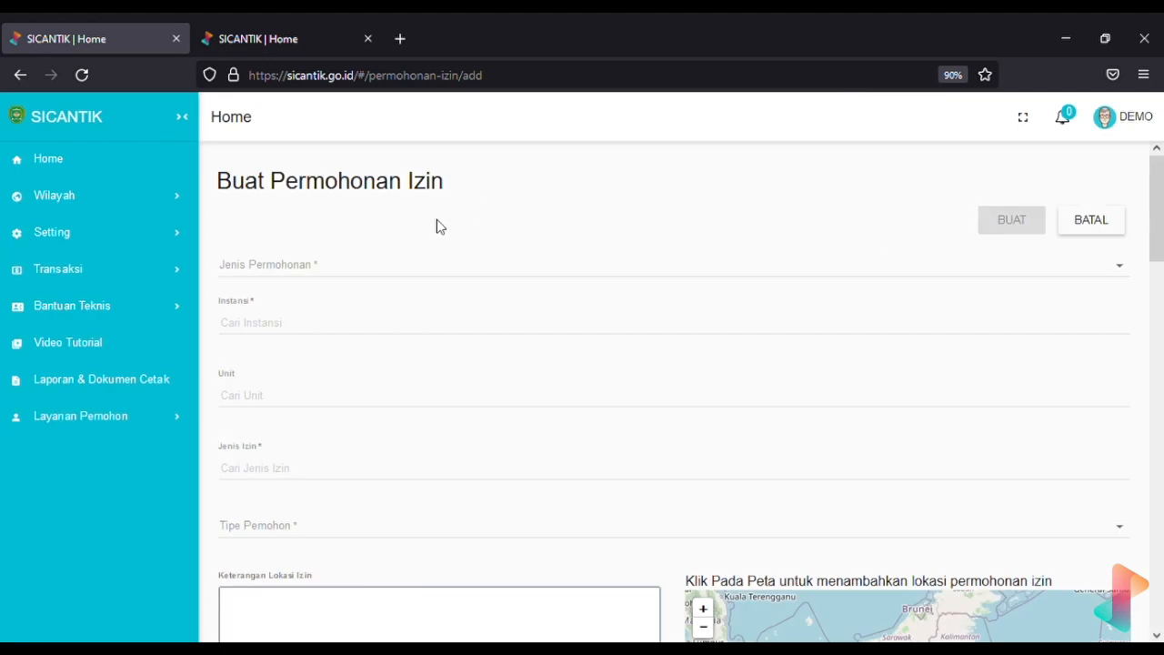
# Set Jenis Permohonan to Perpanjangan and Ambil Data to Otomatis
pyautogui.scroll(-1, 421, 230)
pyautogui.scroll(1, 421, 230)
pyautogui.click(371, 272)
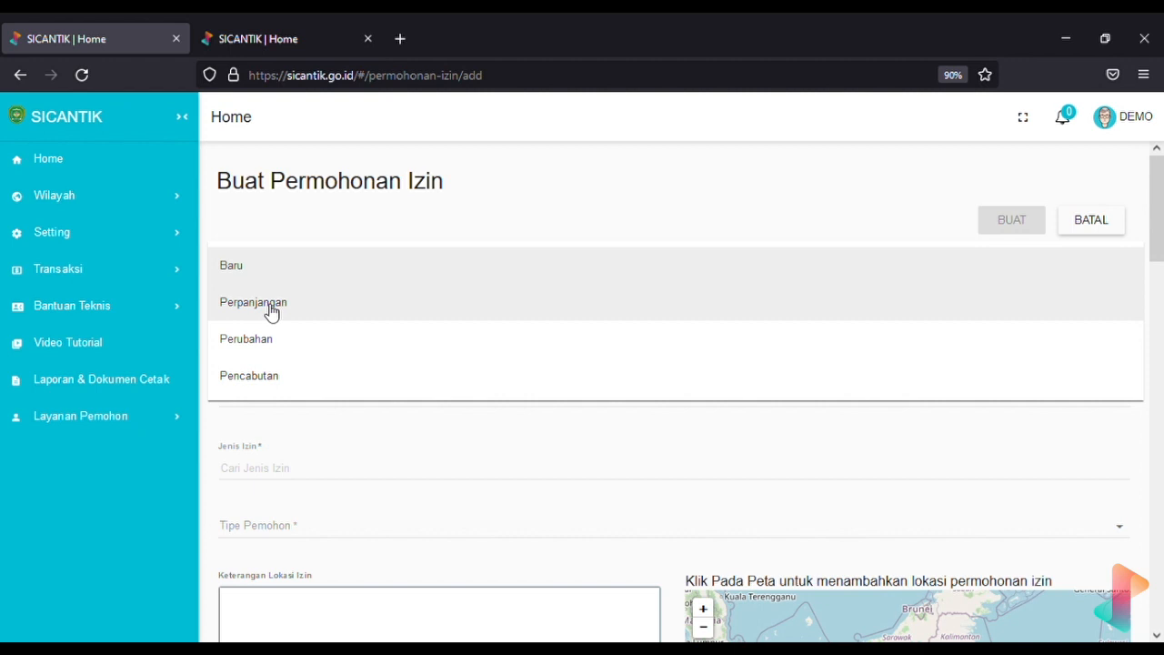
pyautogui.click(429, 200)
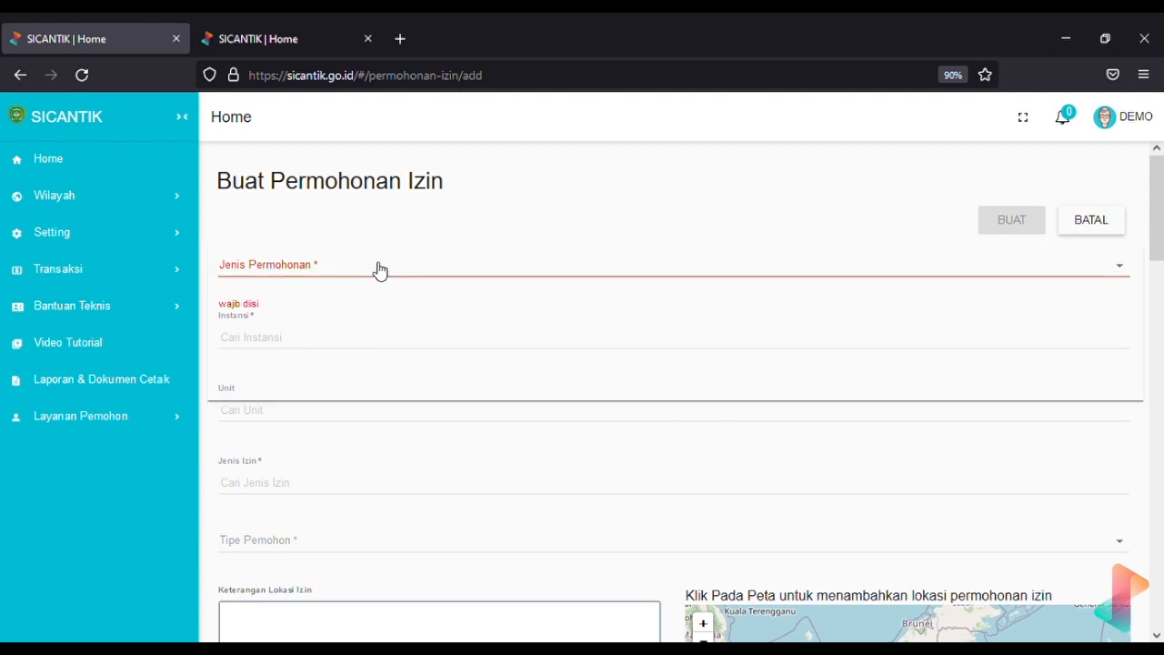
pyautogui.click(379, 267)
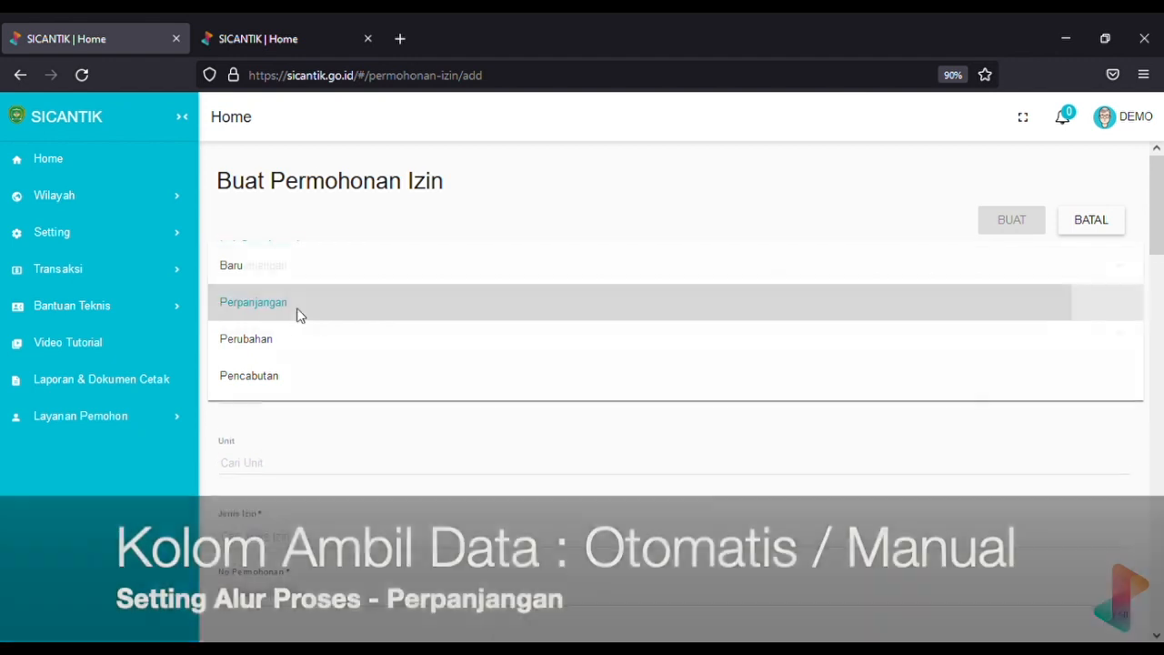
pyautogui.click(300, 312)
pyautogui.click(282, 329)
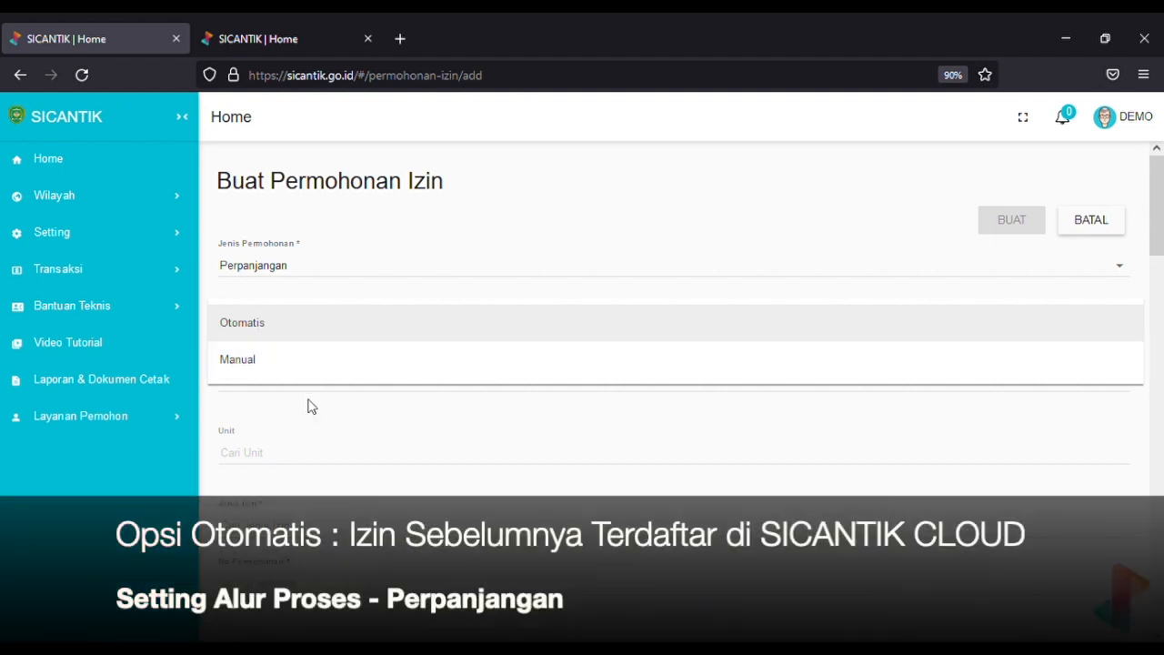
pyautogui.click(286, 329)
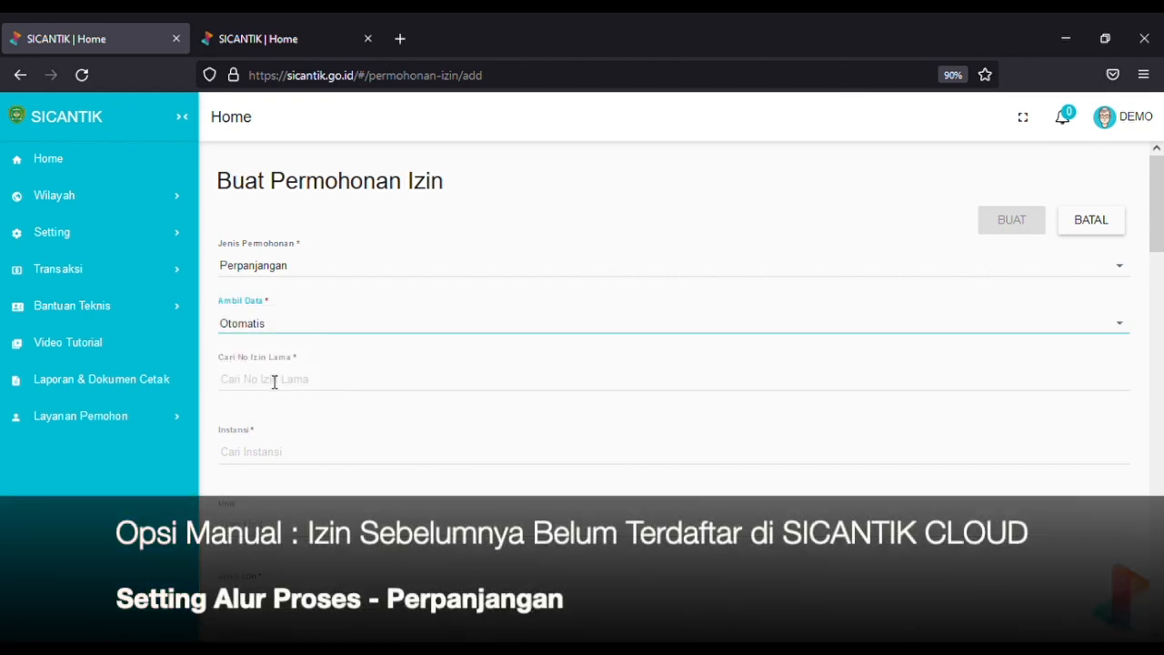
pyautogui.scroll(-2, 273, 382)
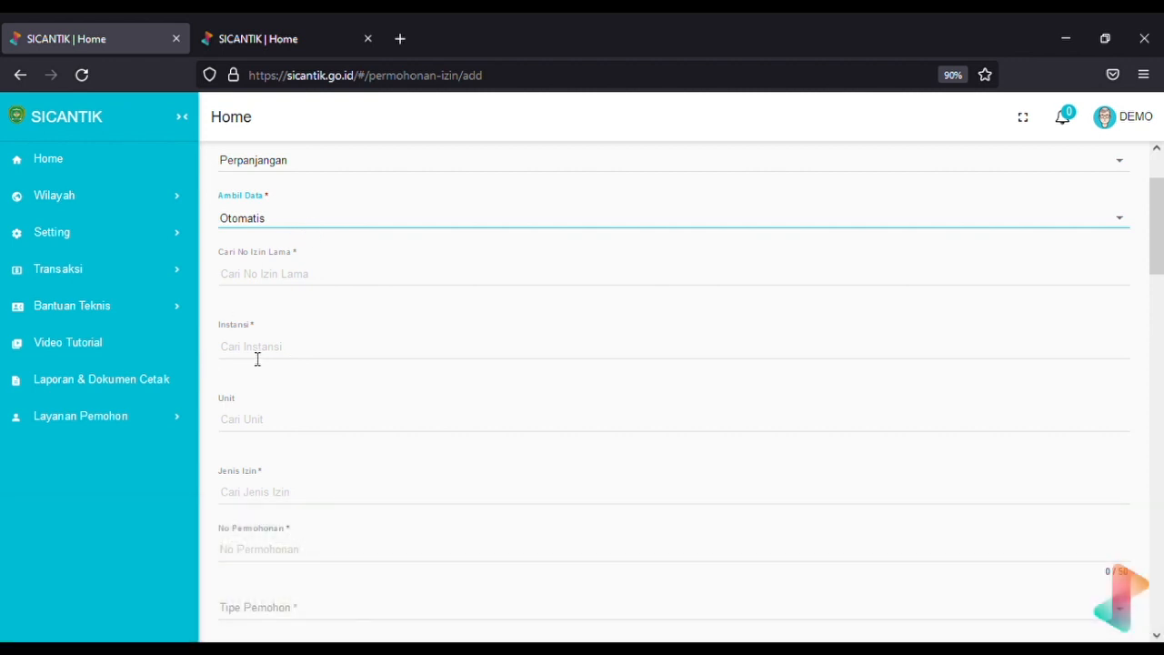
# Set the institution to Demo2 and the unit to Dinas PMPTSP 3
pyautogui.click(258, 359)
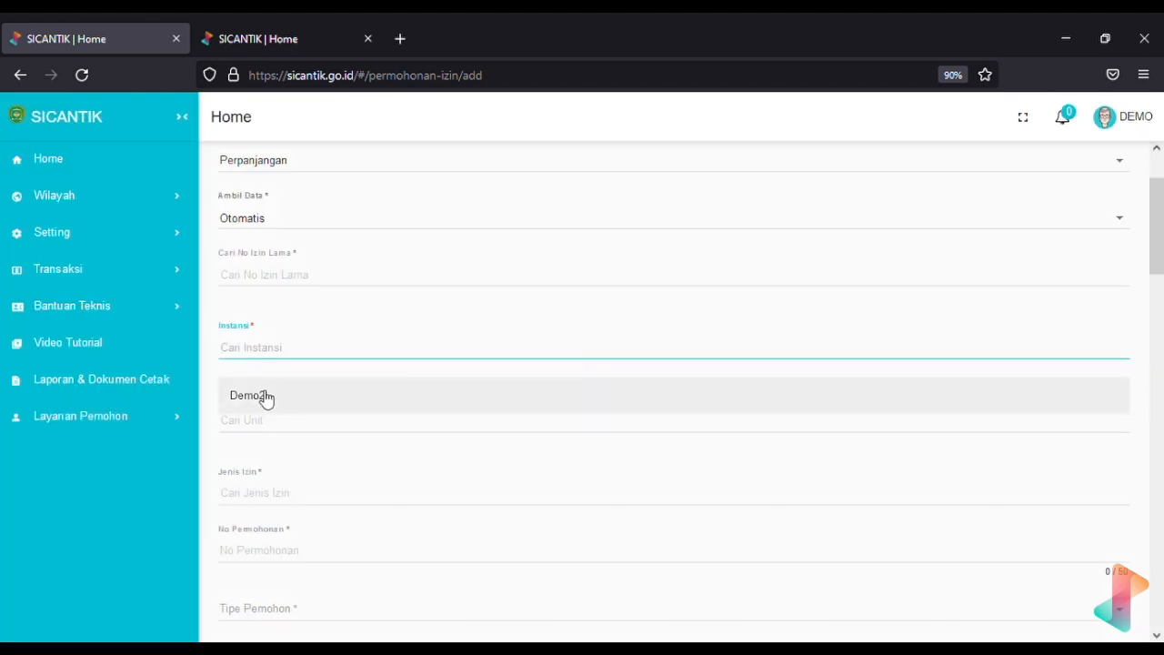
pyautogui.click(261, 395)
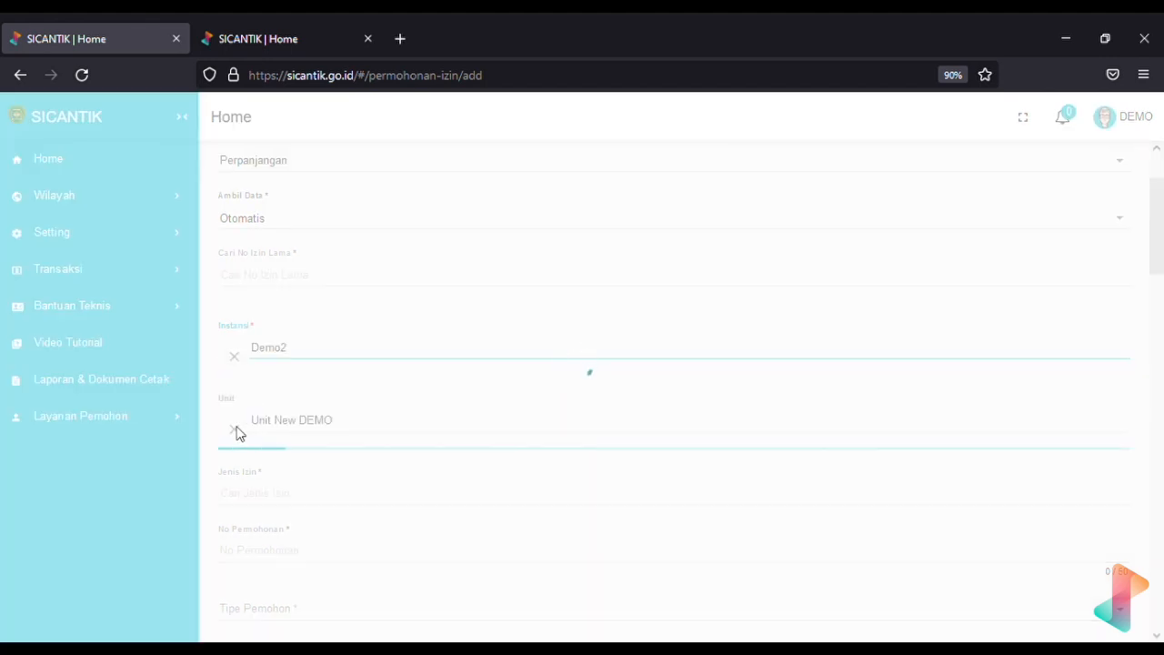
pyautogui.click(234, 431)
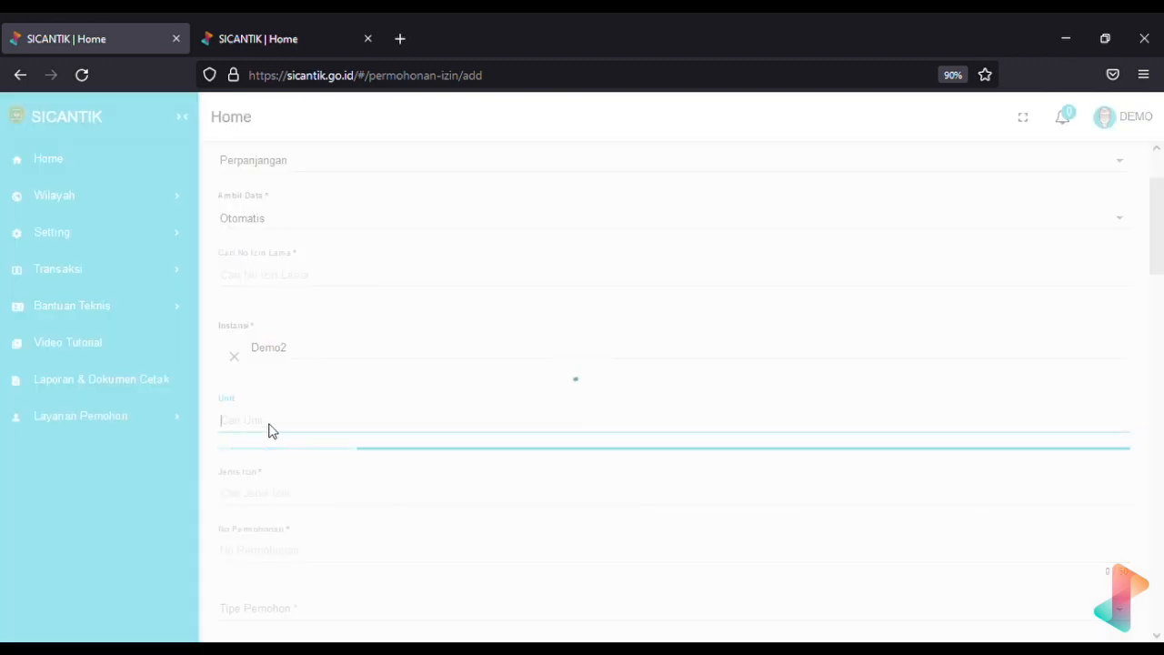
pyautogui.click(309, 469)
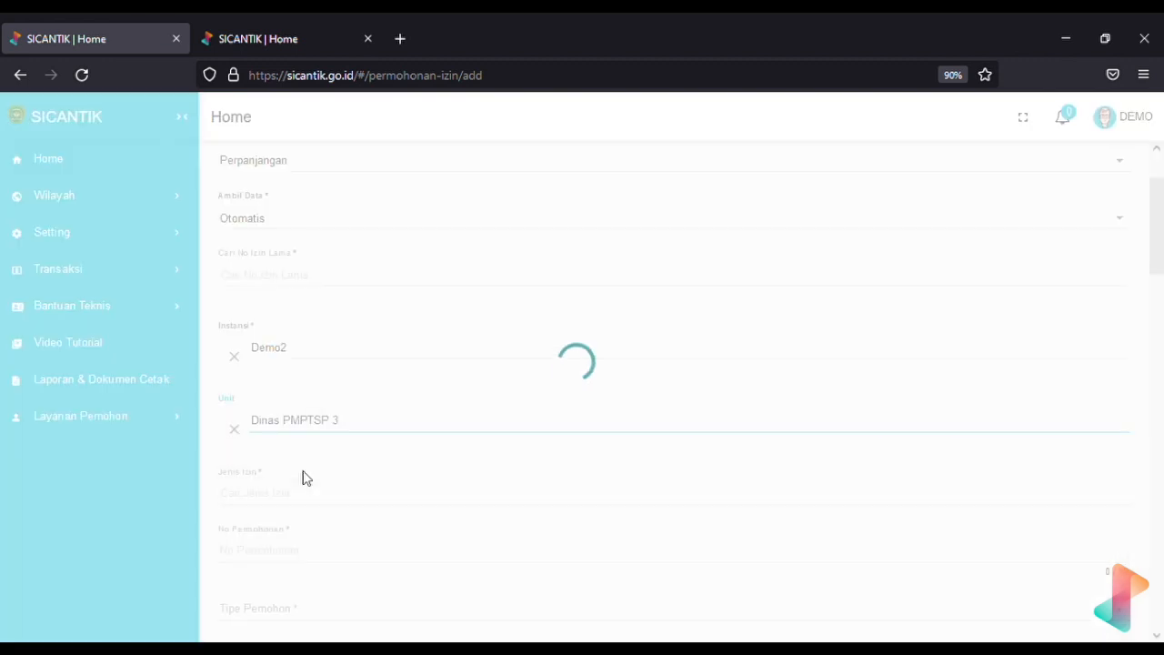
# Select permit type Izin IMB - Demo25 and applicant type Perorangan
pyautogui.click(289, 496)
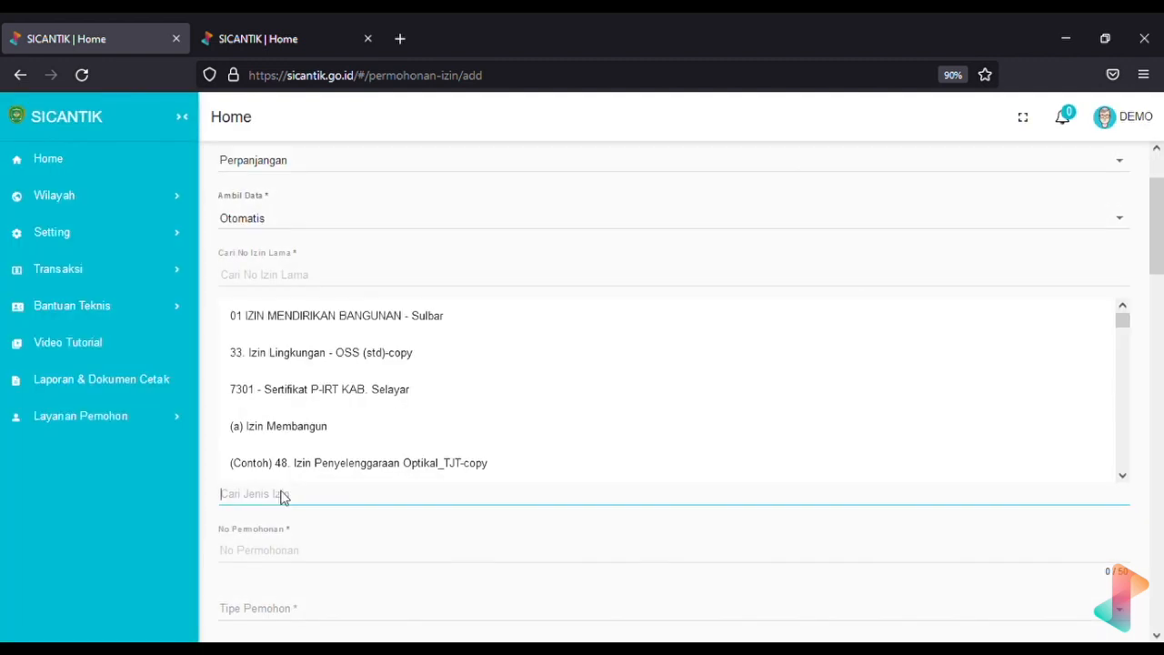
pyautogui.write('25')
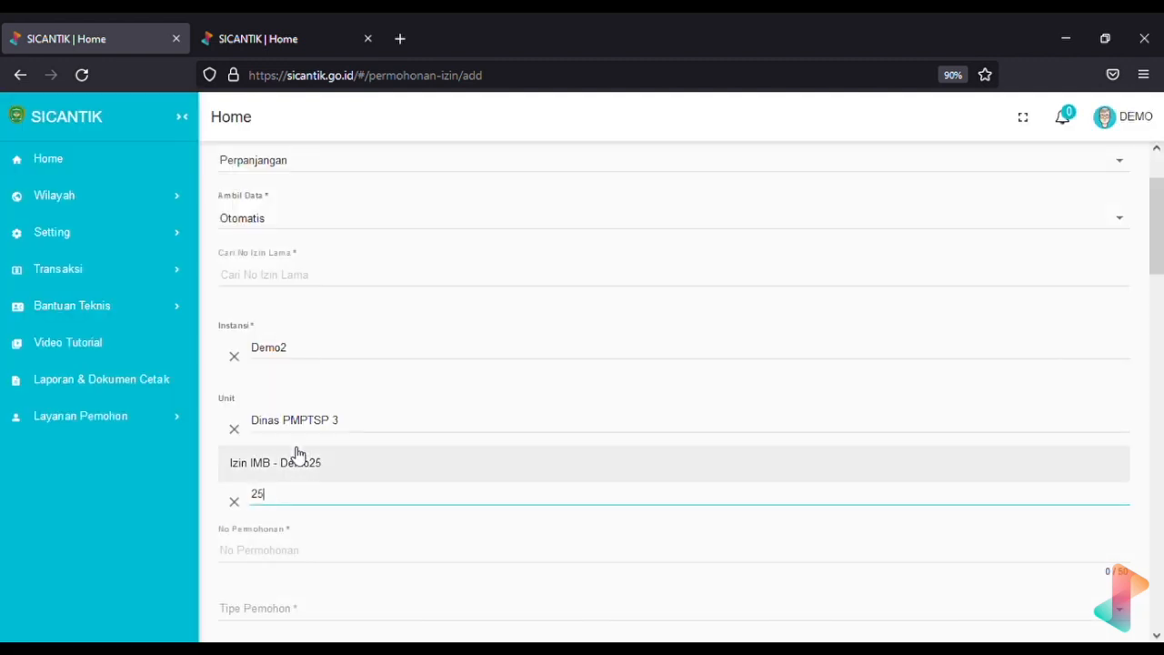
pyautogui.click(297, 466)
pyautogui.tripleClick(374, 554)
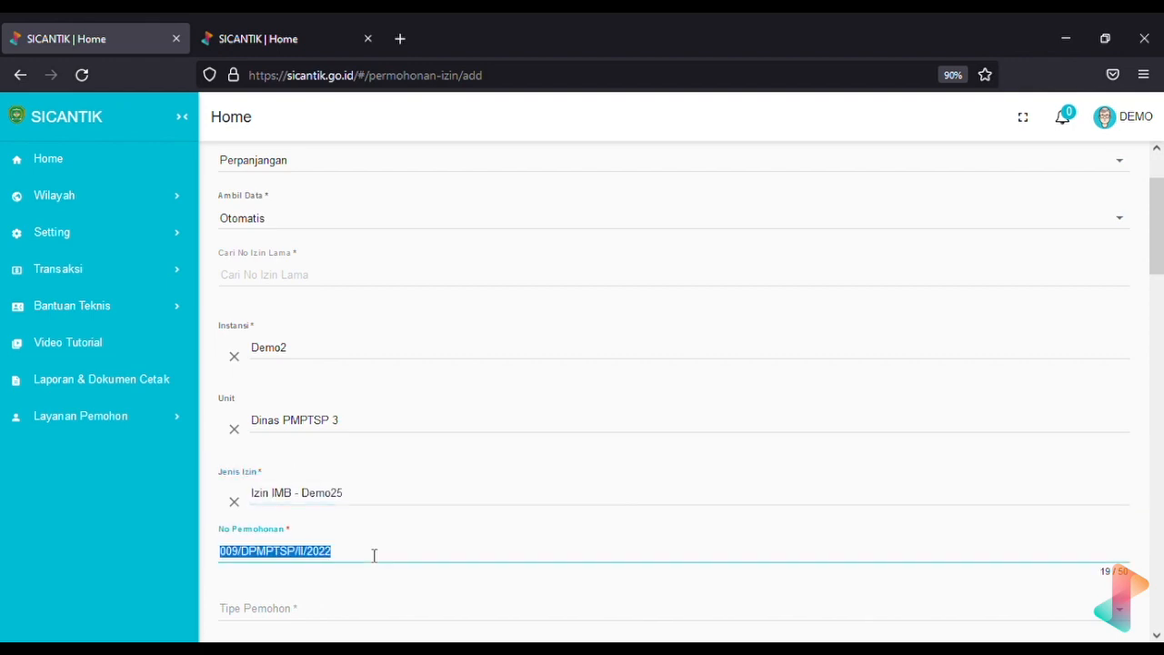
pyautogui.scroll(-2, 346, 536)
pyautogui.click(346, 519)
pyautogui.click(346, 551)
pyautogui.click(358, 182)
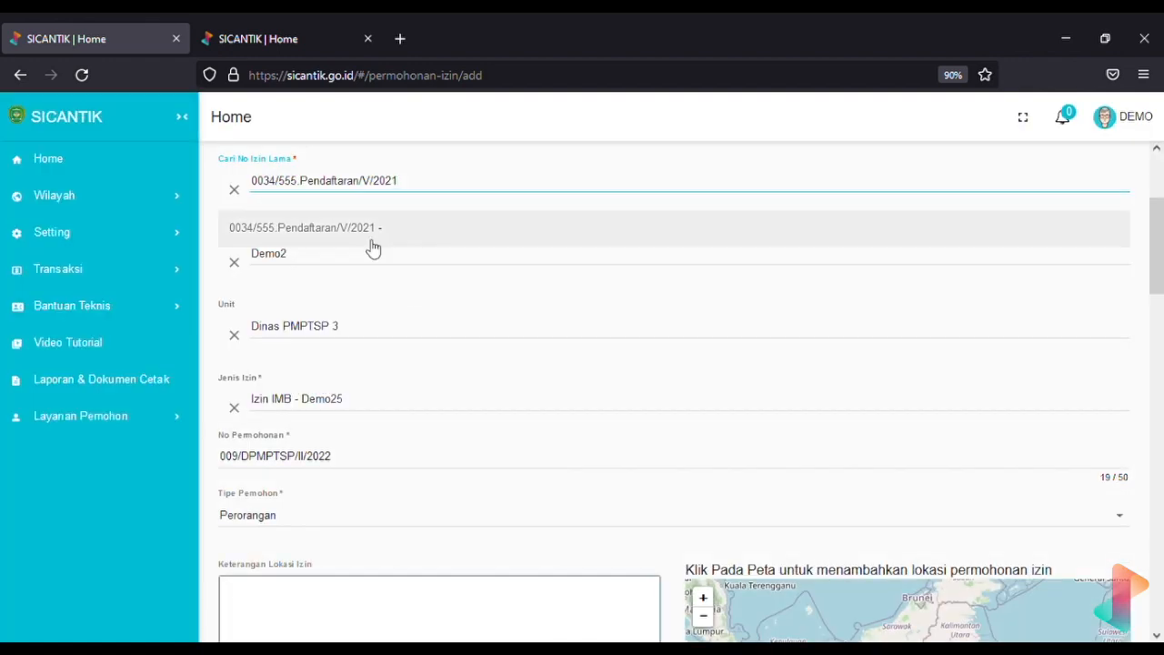
# Fill in the copied old permit number and review the auto-loaded applicant details
pyautogui.click(368, 244)
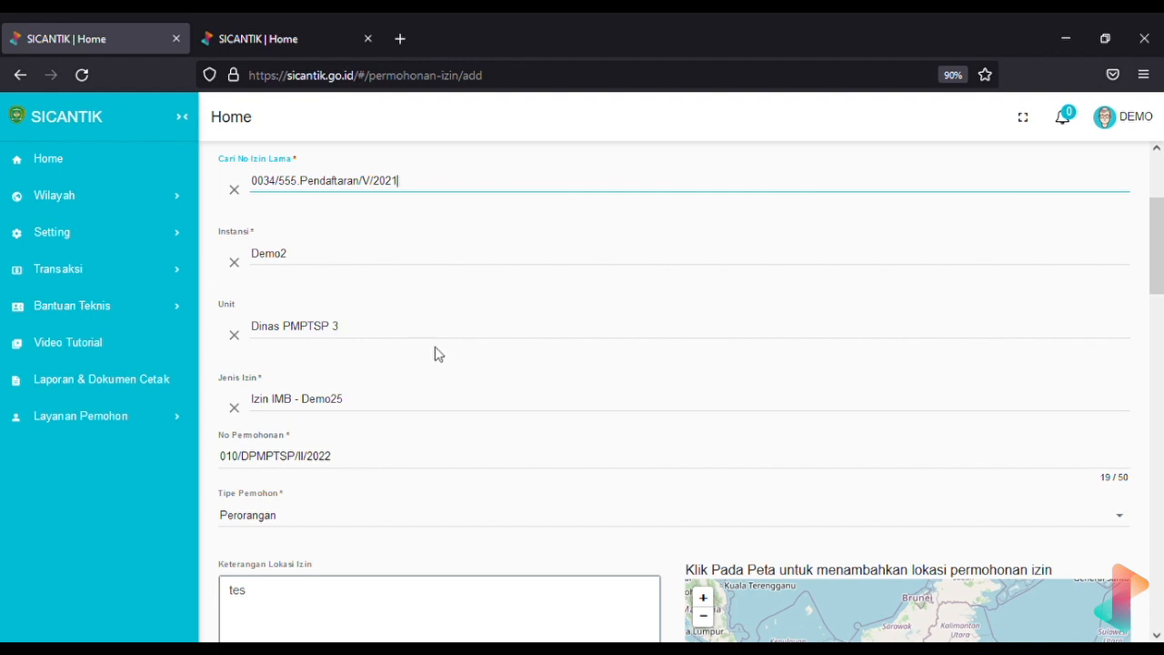
pyautogui.scroll(-3, 447, 367)
pyautogui.scroll(4, 446, 368)
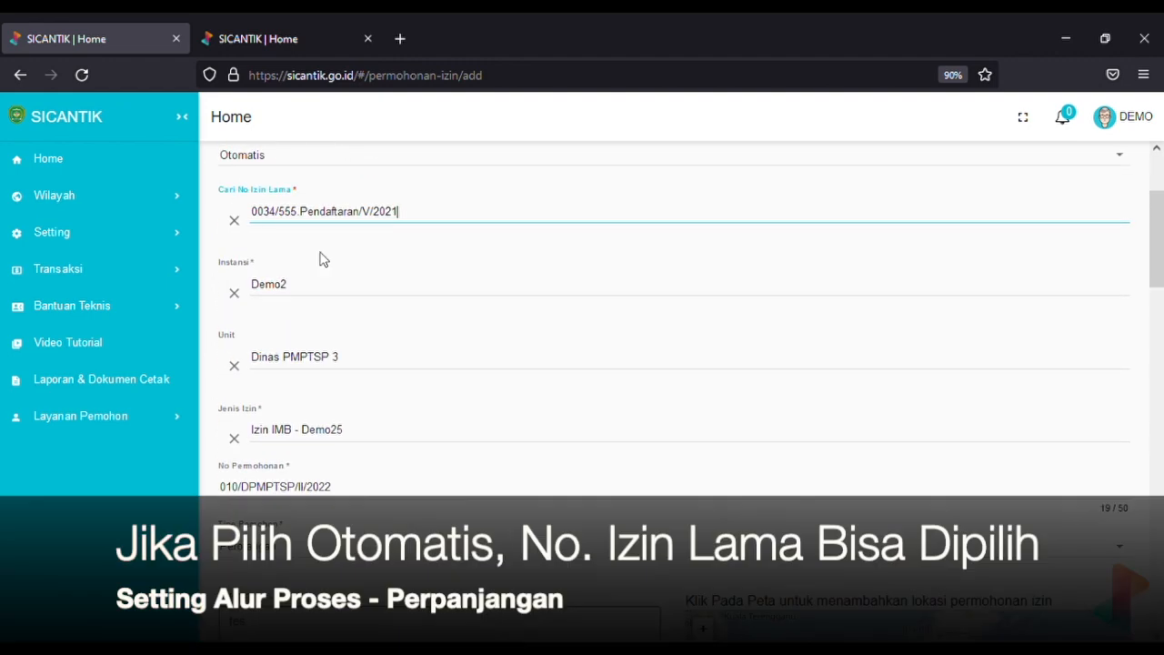
pyautogui.scroll(-10, 475, 315)
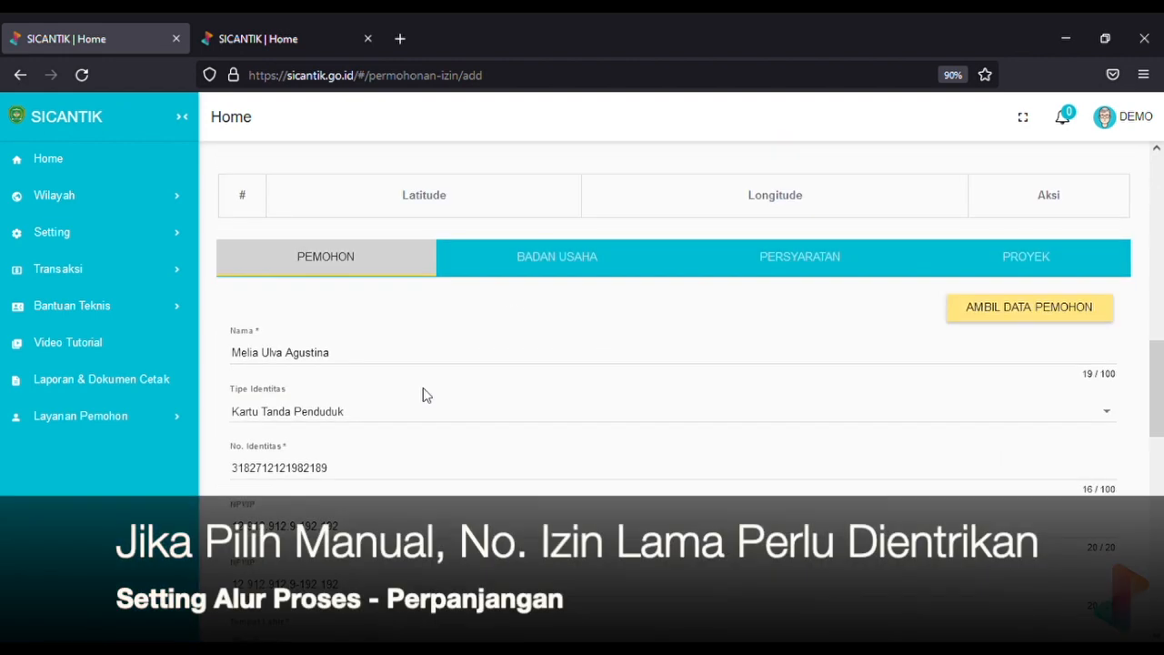
pyautogui.scroll(-1, 423, 394)
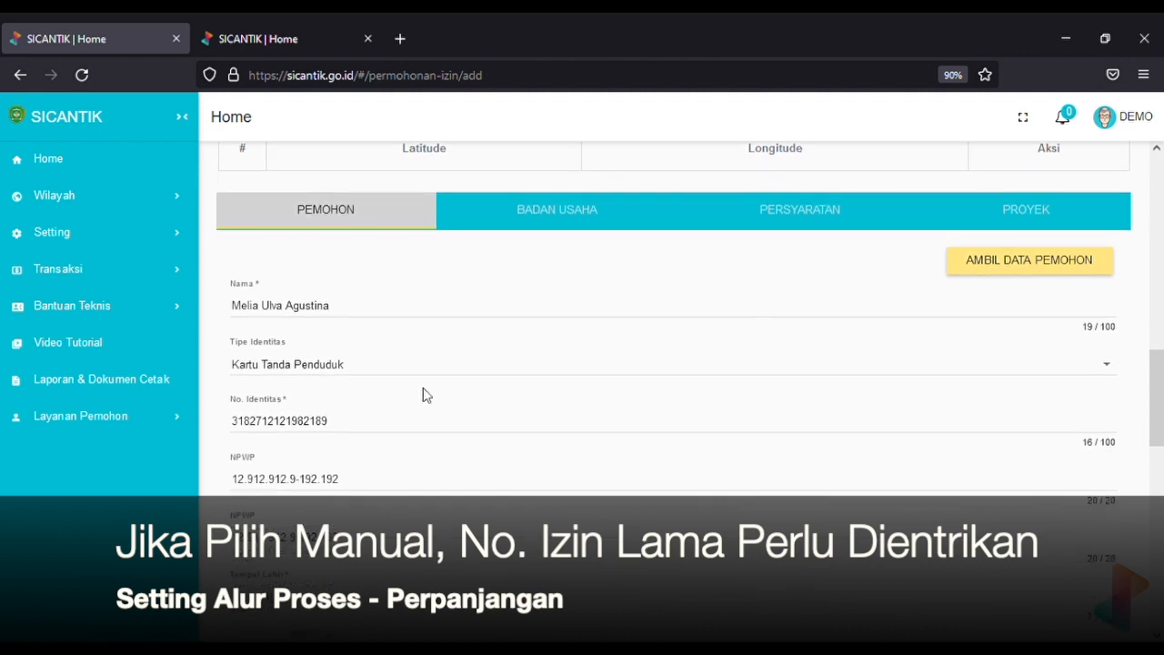
pyautogui.scroll(-1, 290, 394)
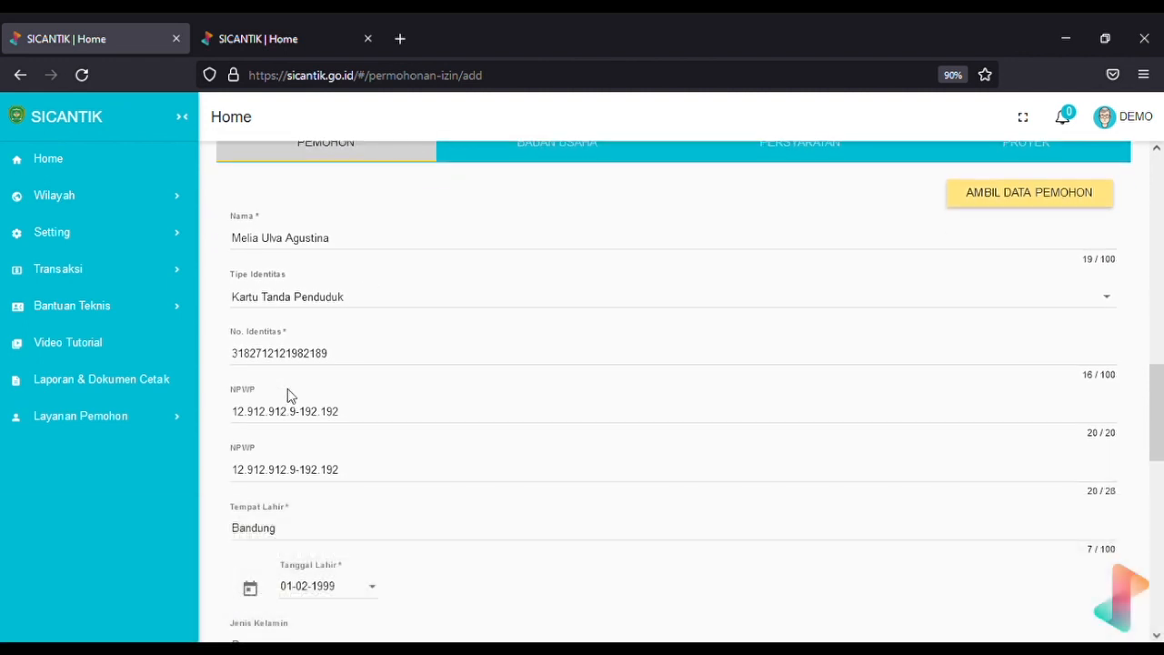
pyautogui.scroll(1, 287, 391)
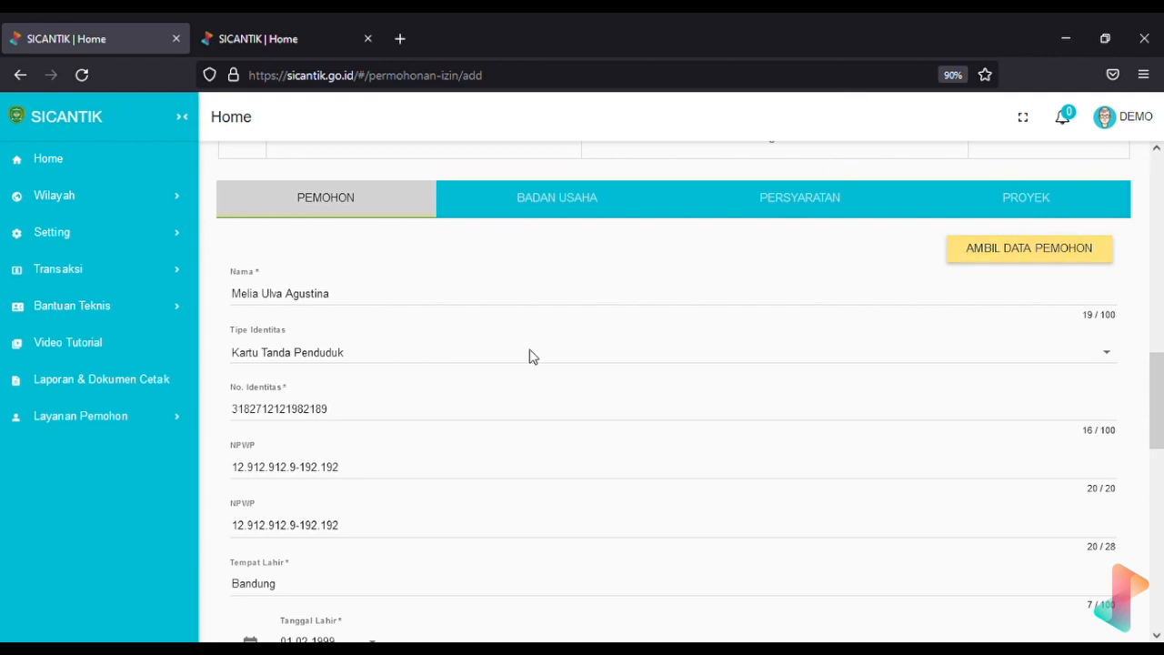
pyautogui.scroll(5, 520, 368)
pyautogui.scroll(3, 520, 369)
pyautogui.scroll(2, 288, 325)
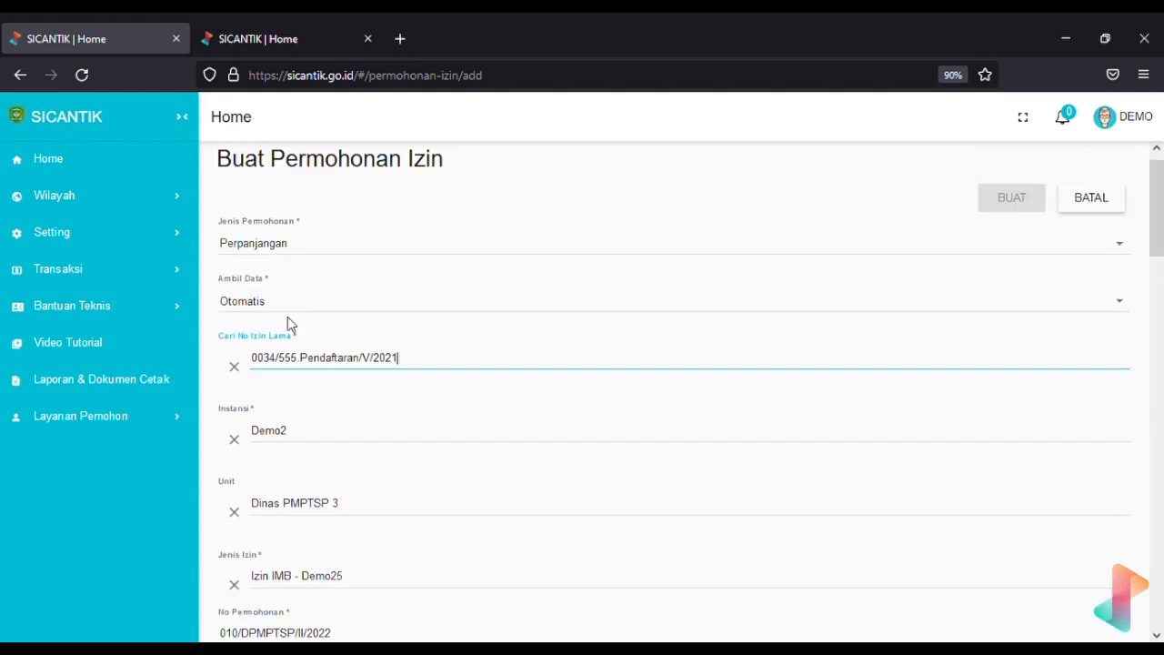
# Toggle Ambil Data to Manual and back to Otomatis, then pick old permit 01/IMB/DPMPTPS/0007/XM/2018
pyautogui.click(280, 298)
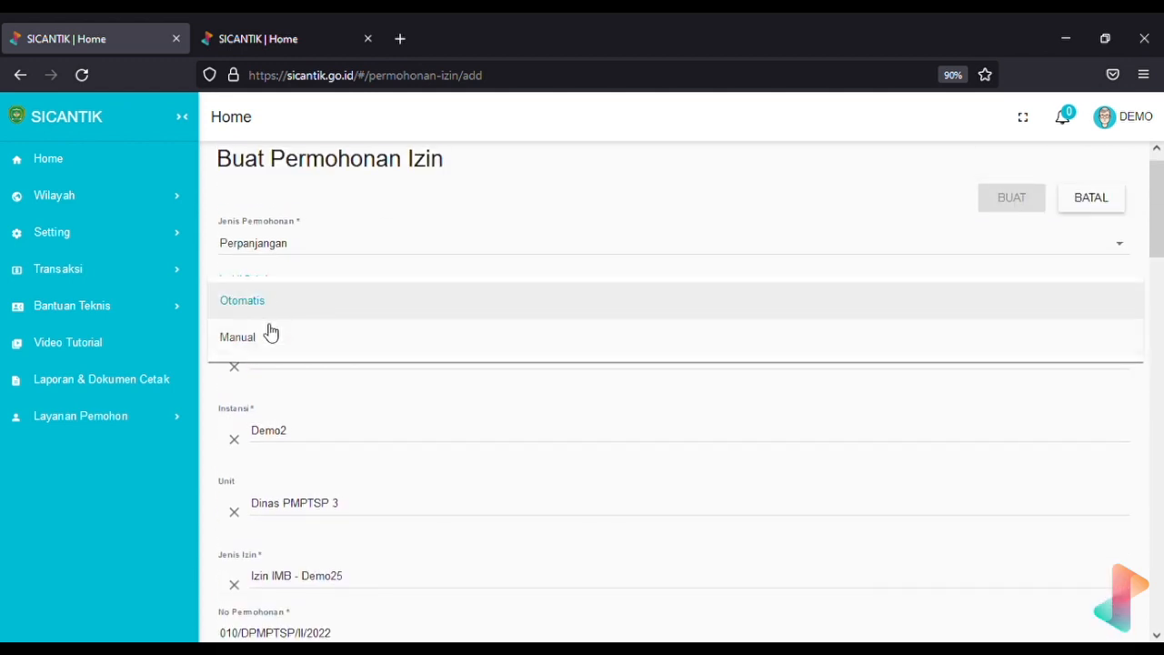
pyautogui.click(269, 336)
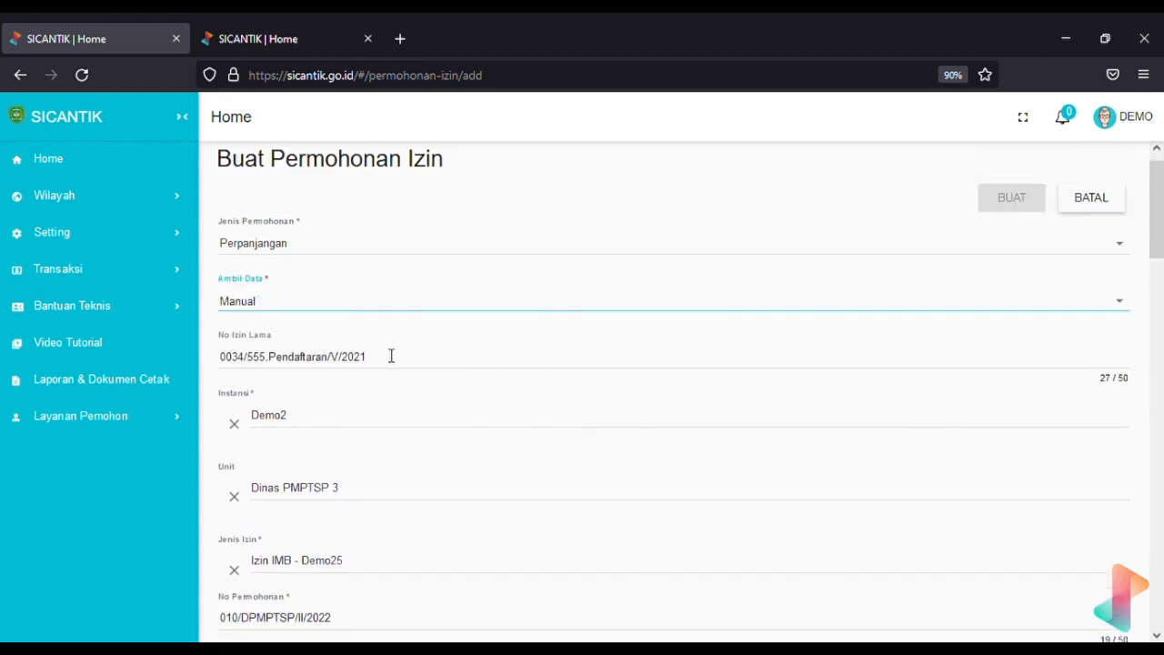
pyautogui.scroll(-2, 471, 428)
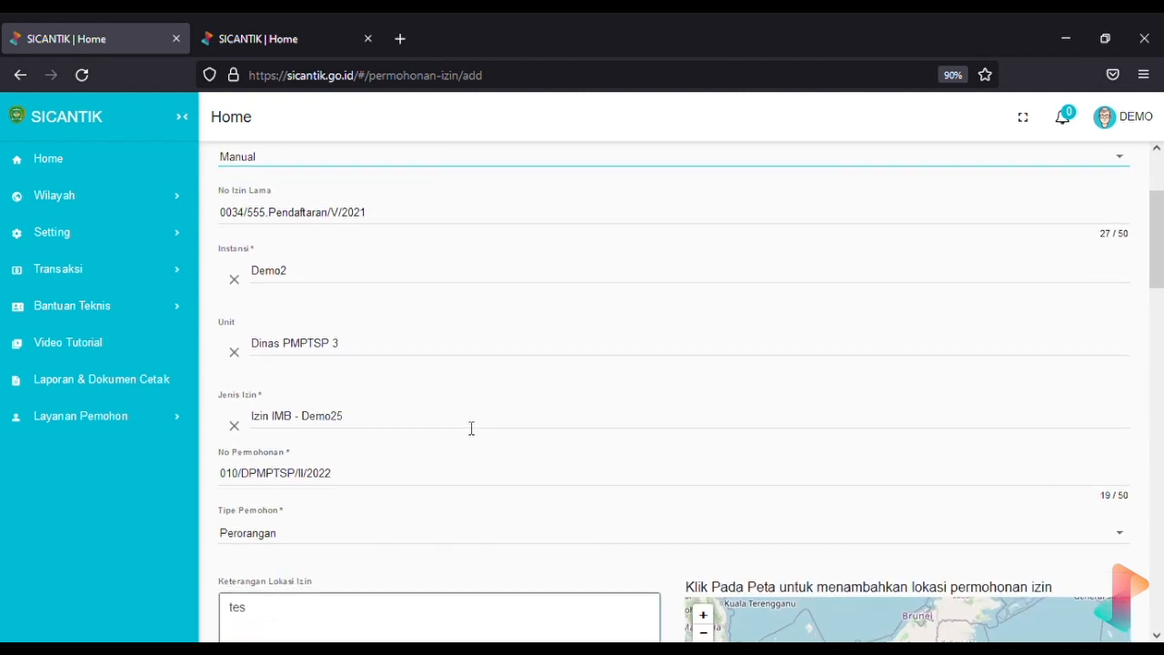
pyautogui.scroll(2, 472, 428)
pyautogui.click(345, 260)
pyautogui.click(338, 231)
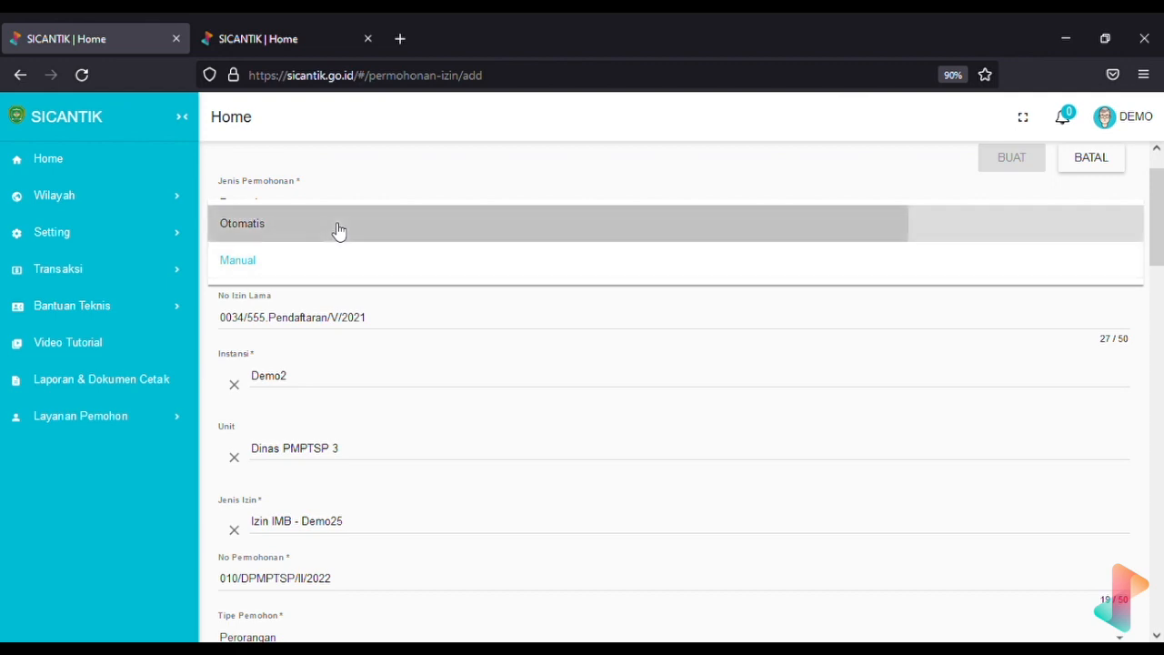
pyautogui.click(237, 329)
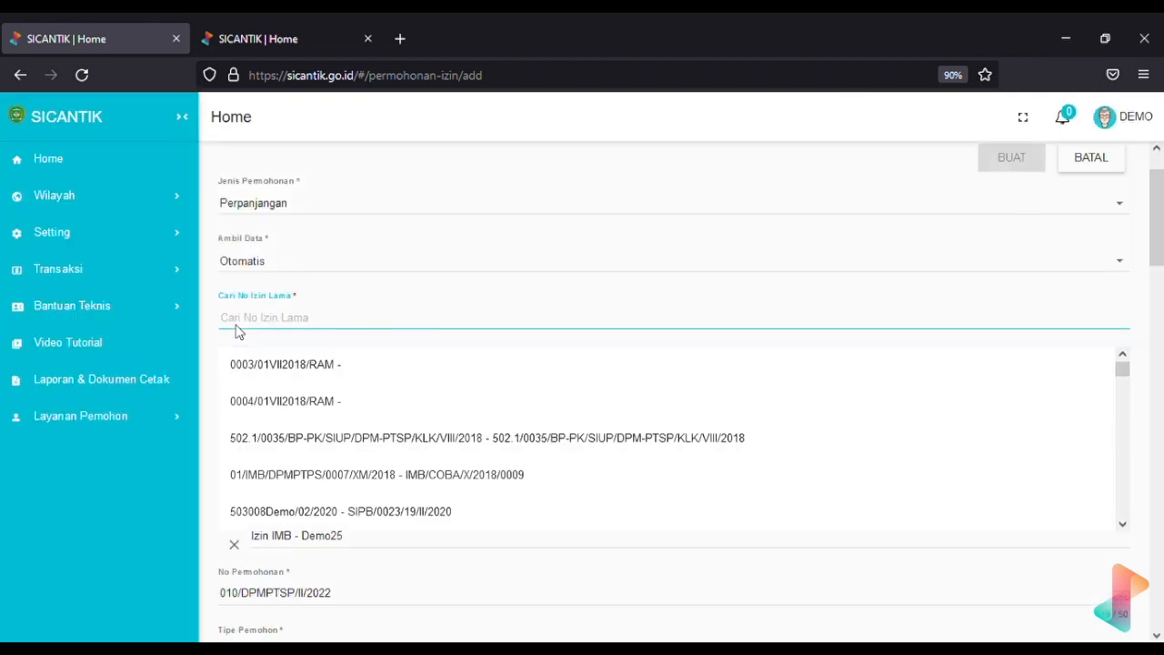
pyautogui.click(379, 473)
pyautogui.scroll(-10, 386, 473)
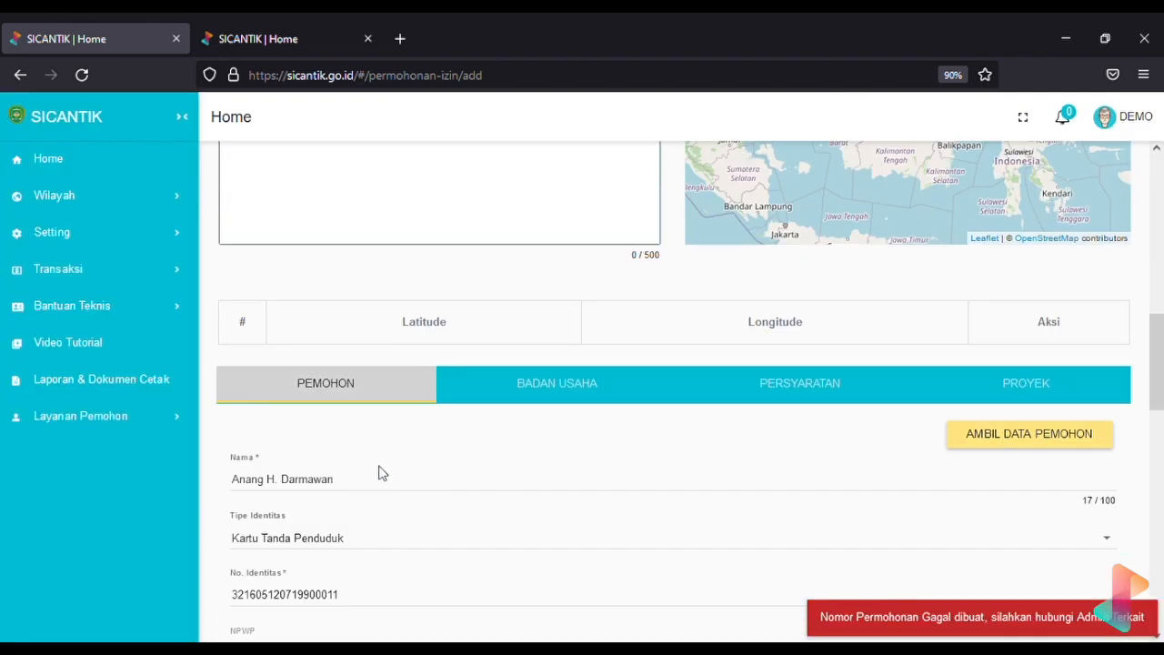
pyautogui.scroll(10, 382, 471)
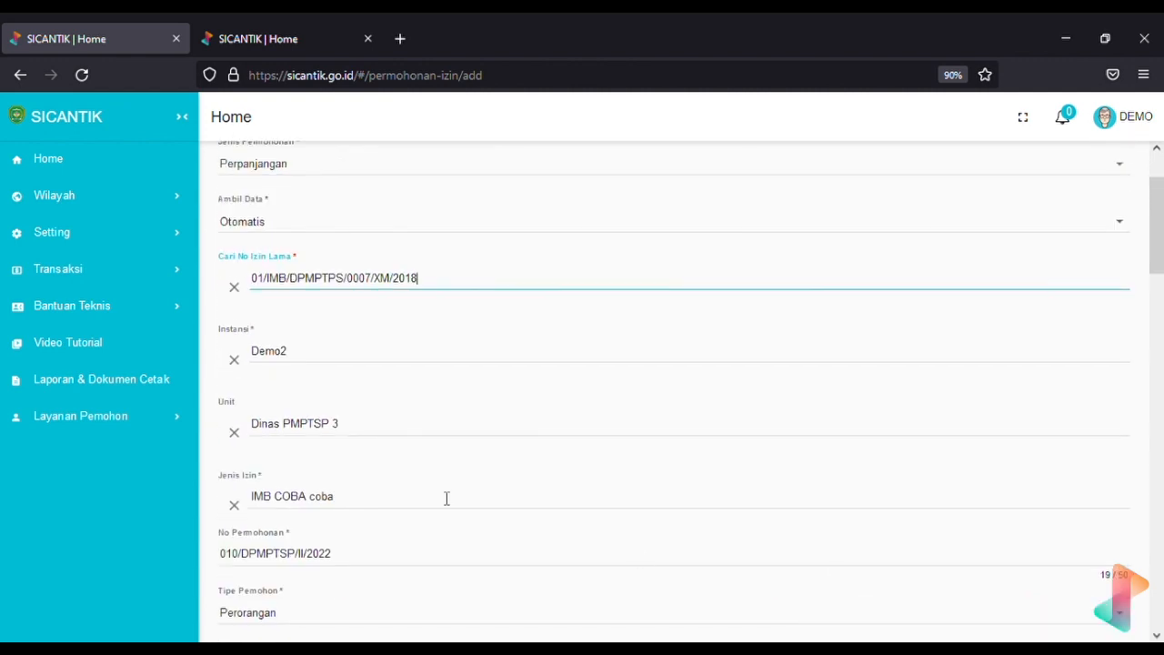
pyautogui.scroll(1, 314, 354)
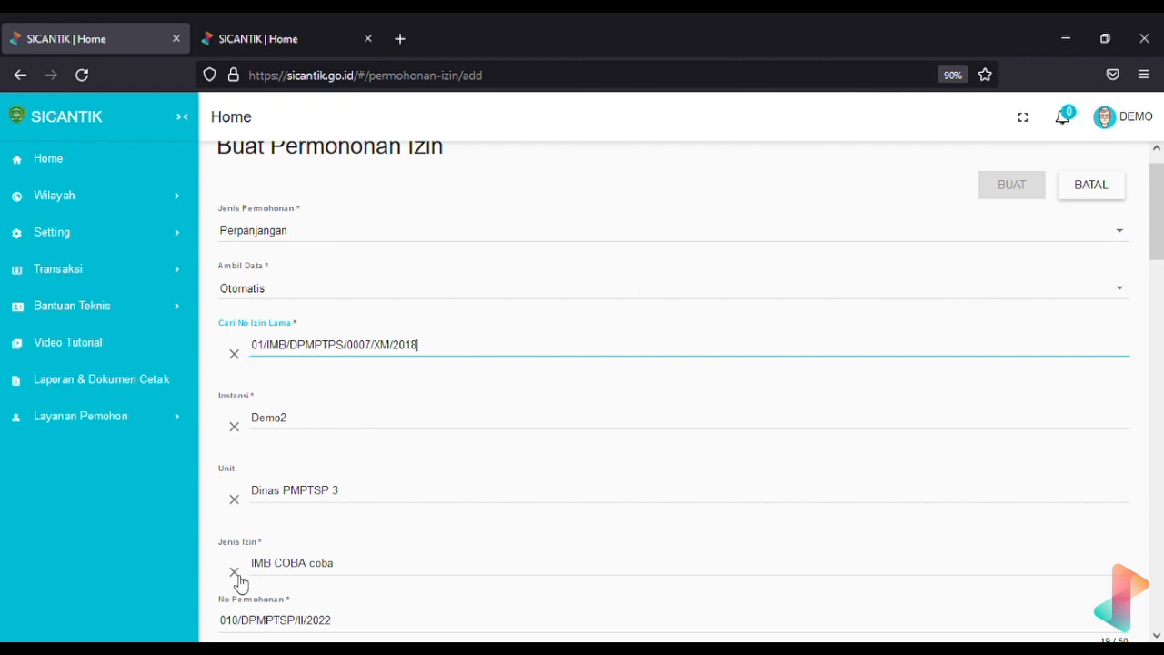
pyautogui.scroll(-3, 240, 583)
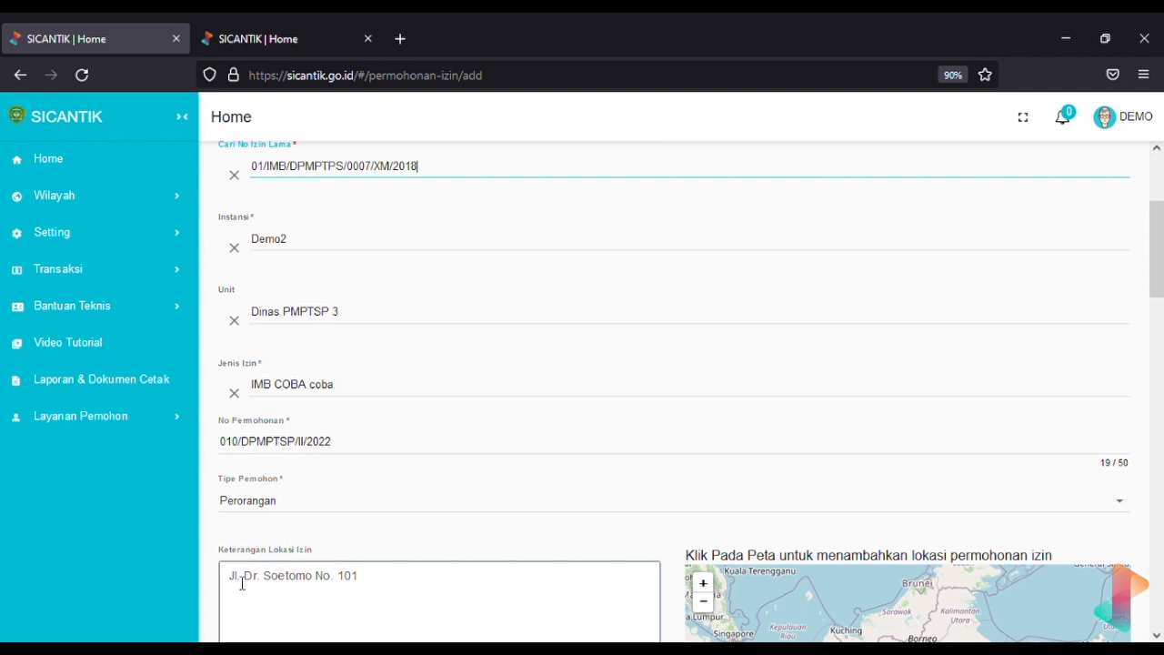
pyautogui.scroll(-1, 242, 583)
pyautogui.scroll(4, 242, 583)
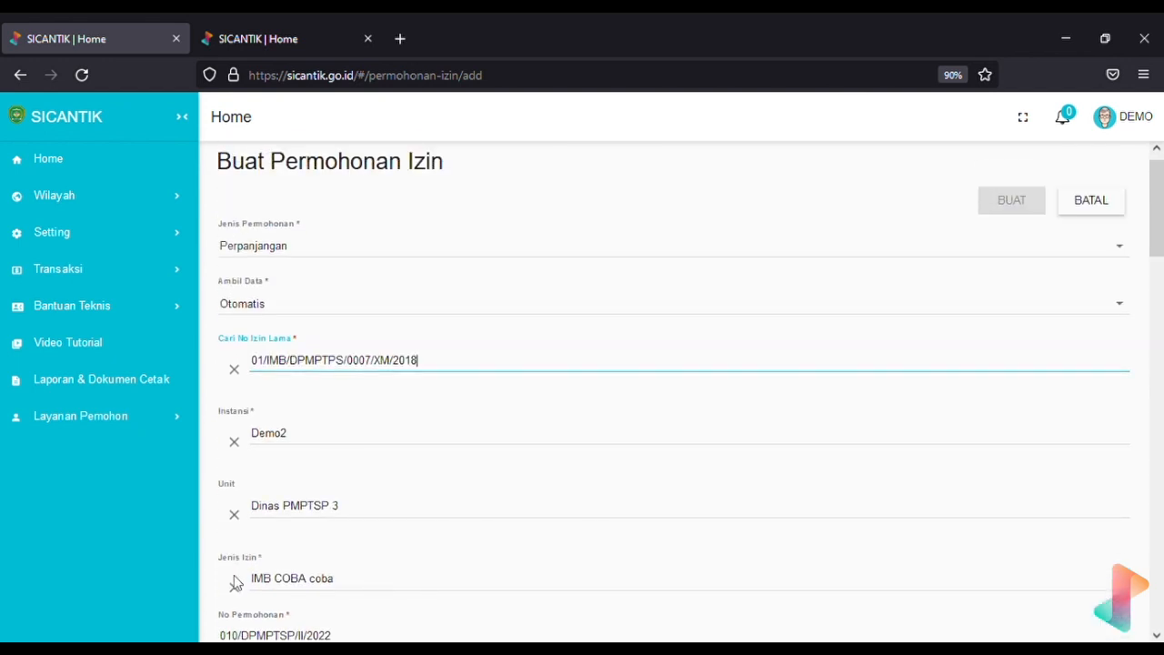
# Clear the old permit search and select 0034/555.Pendaftaran/V/2021 instead
pyautogui.click(233, 370)
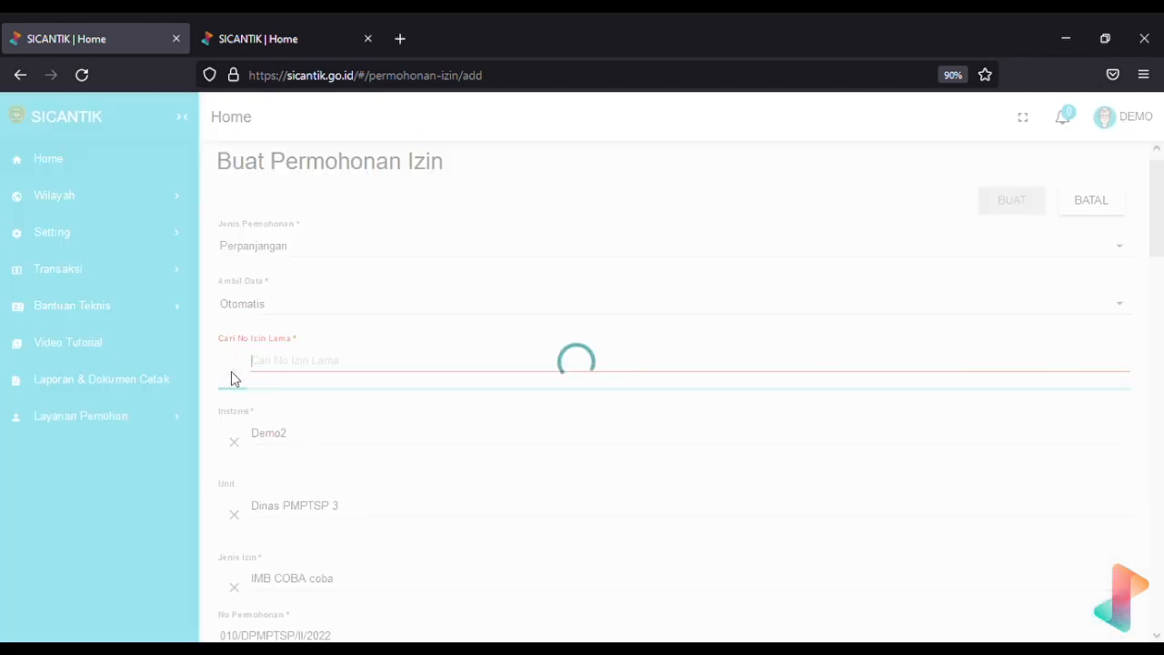
pyautogui.click(186, 490)
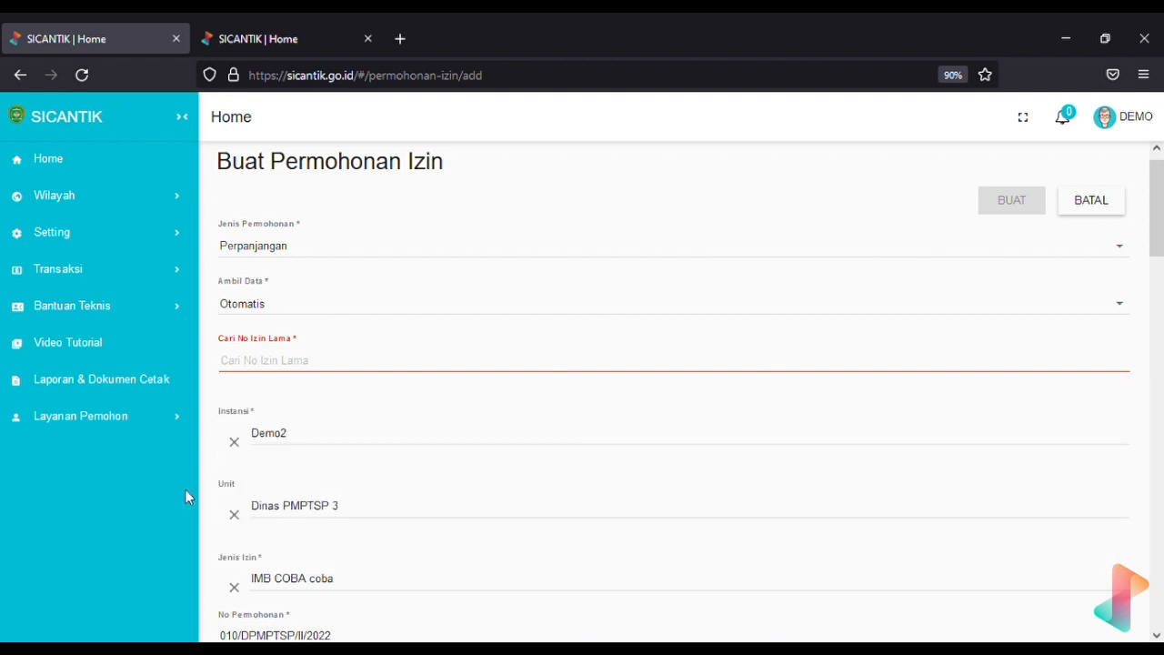
pyautogui.click(325, 368)
pyautogui.write('0034/555.Pendaftaran/V/2021')
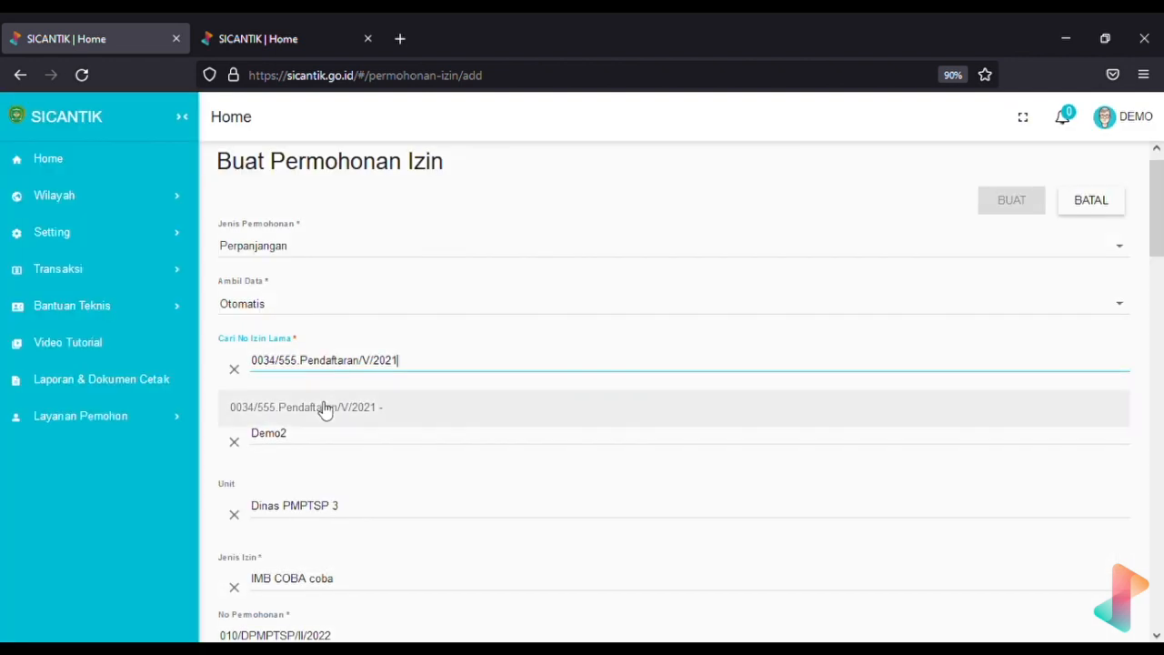
pyautogui.click(320, 408)
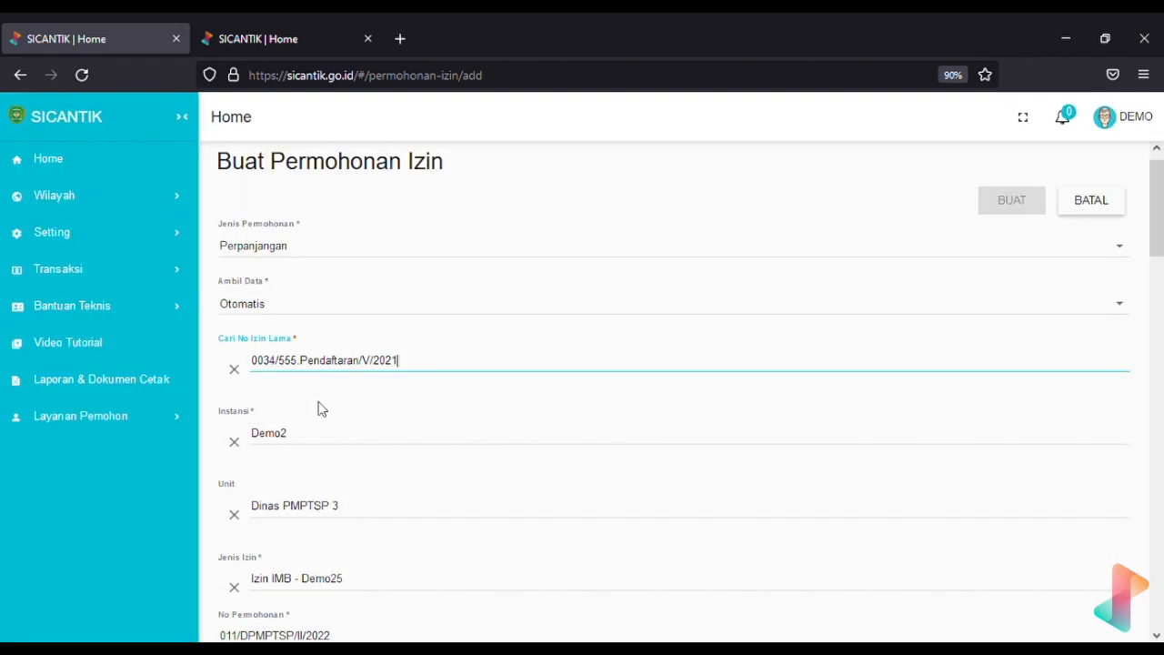
# Clear both 'Invalid date' Masa Berlaku values on the Identitas Lengkap Pemohon requirement
pyautogui.scroll(-12, 362, 618)
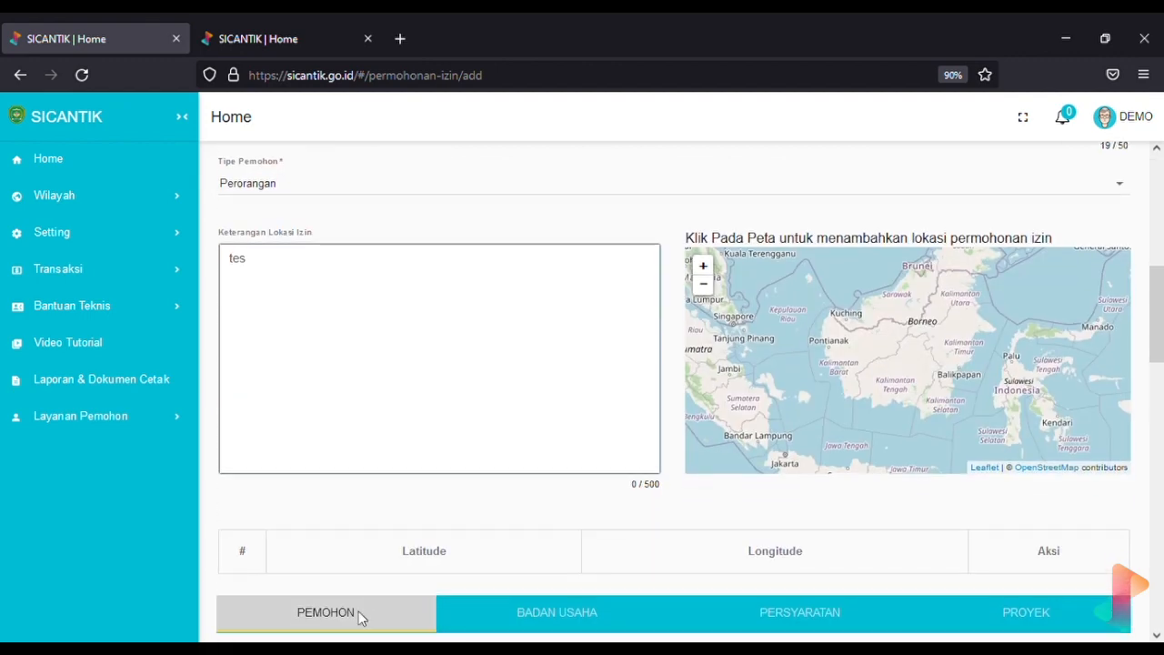
pyautogui.scroll(-10, 377, 408)
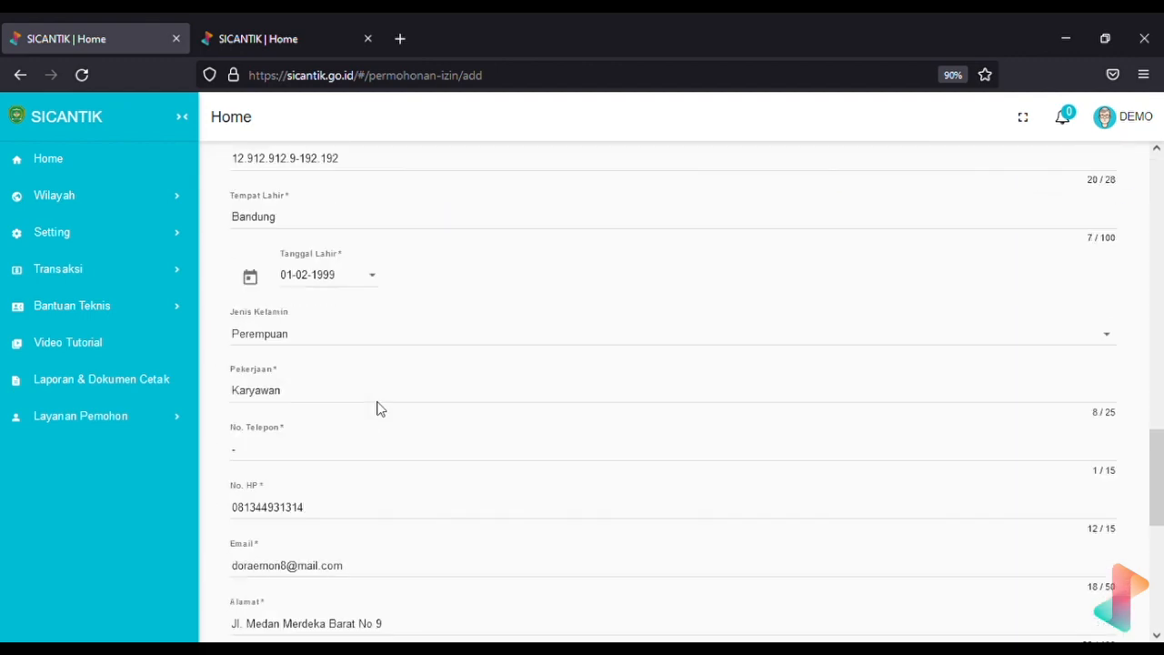
pyautogui.scroll(13, 716, 499)
pyautogui.click(762, 498)
pyautogui.tripleClick(801, 452)
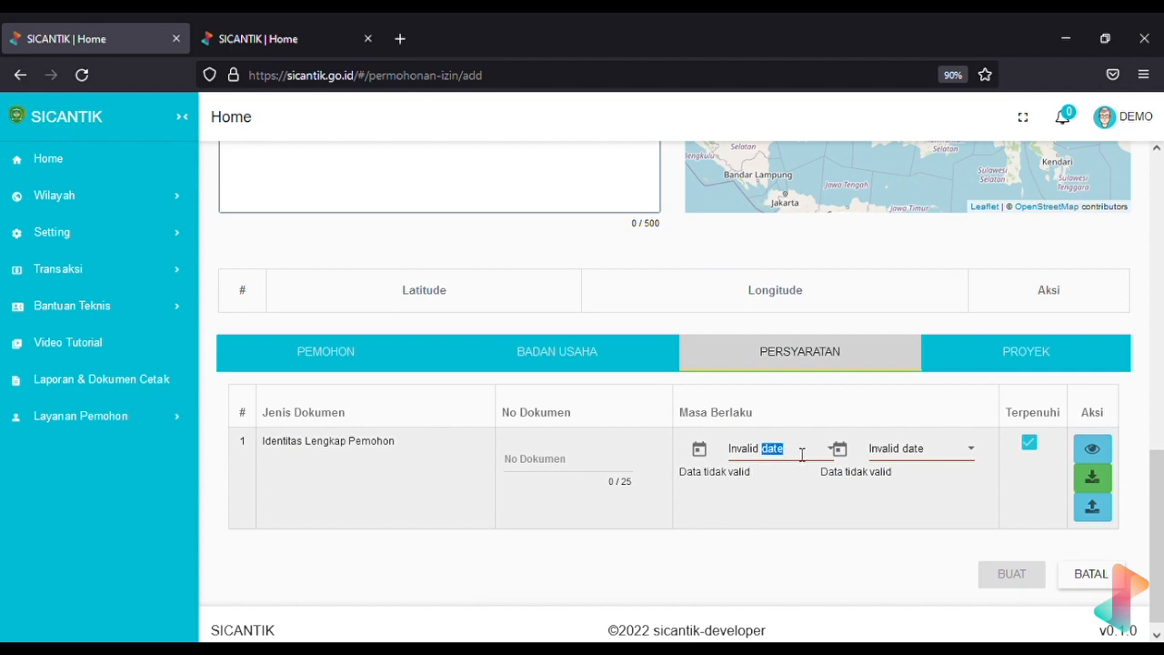
pyautogui.press('BackSpace')
pyautogui.tripleClick(946, 458)
pyautogui.press('BackSpace')
pyautogui.click(883, 574)
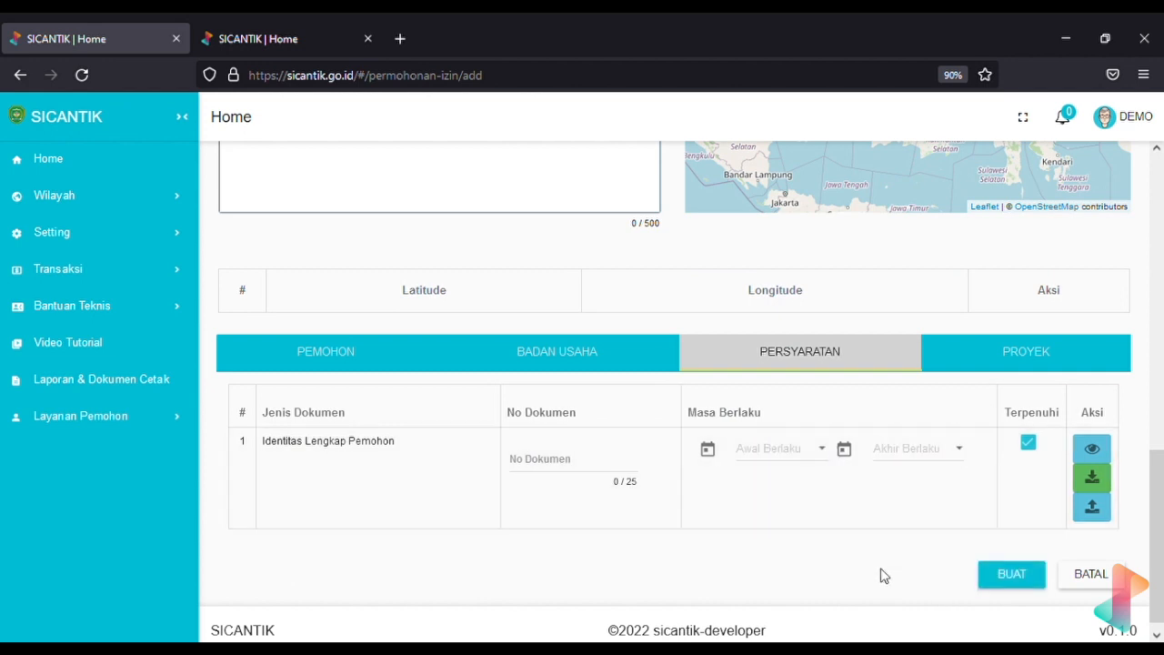
# Submit the renewal application with BUAT
pyautogui.scroll(1, 884, 575)
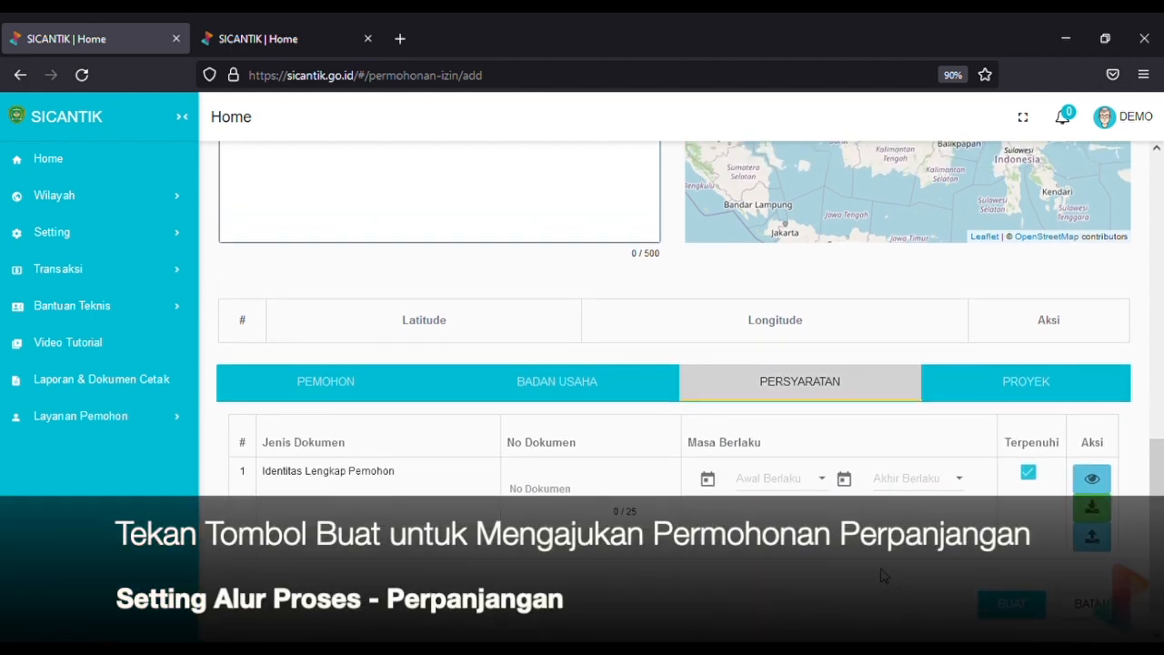
pyautogui.scroll(1, 882, 574)
pyautogui.scroll(-2, 882, 575)
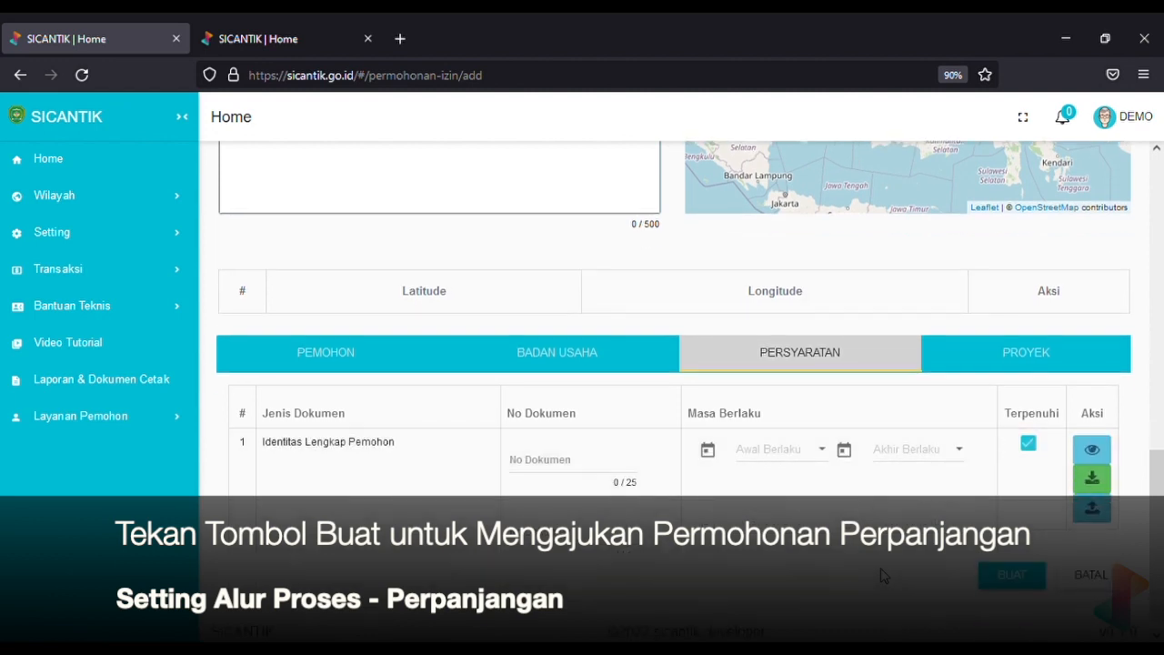
pyautogui.click(1020, 573)
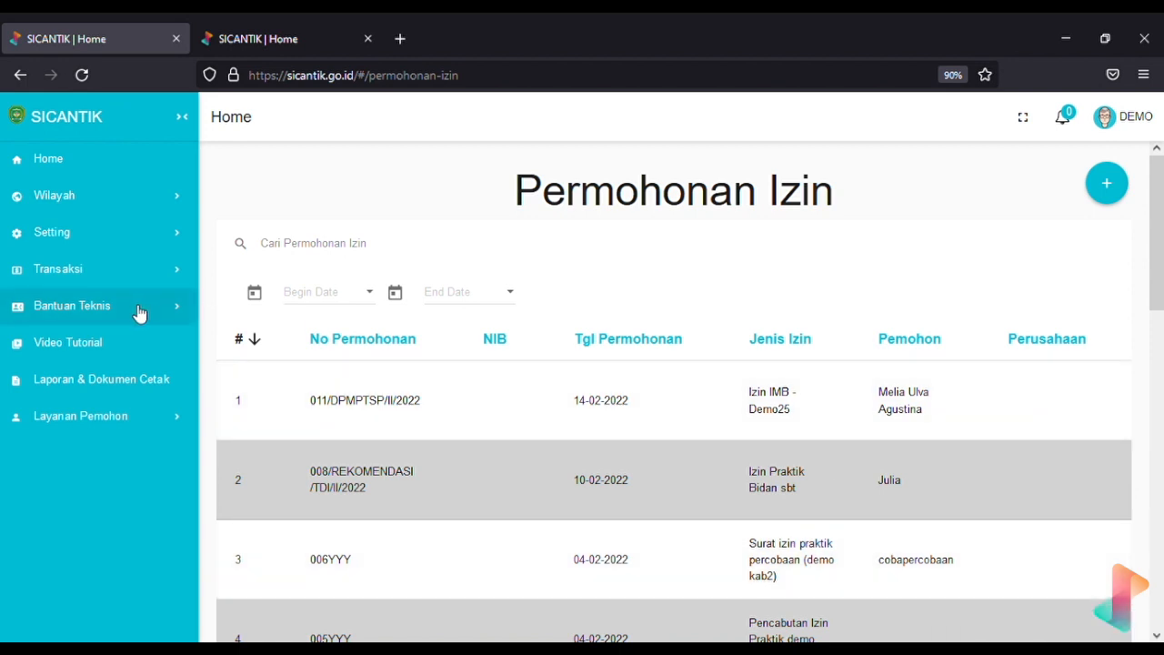
# Go to Transaksi > Proses Permohonan and view the first Izin IMB - Demo25 application's workflow steps
pyautogui.click(154, 277)
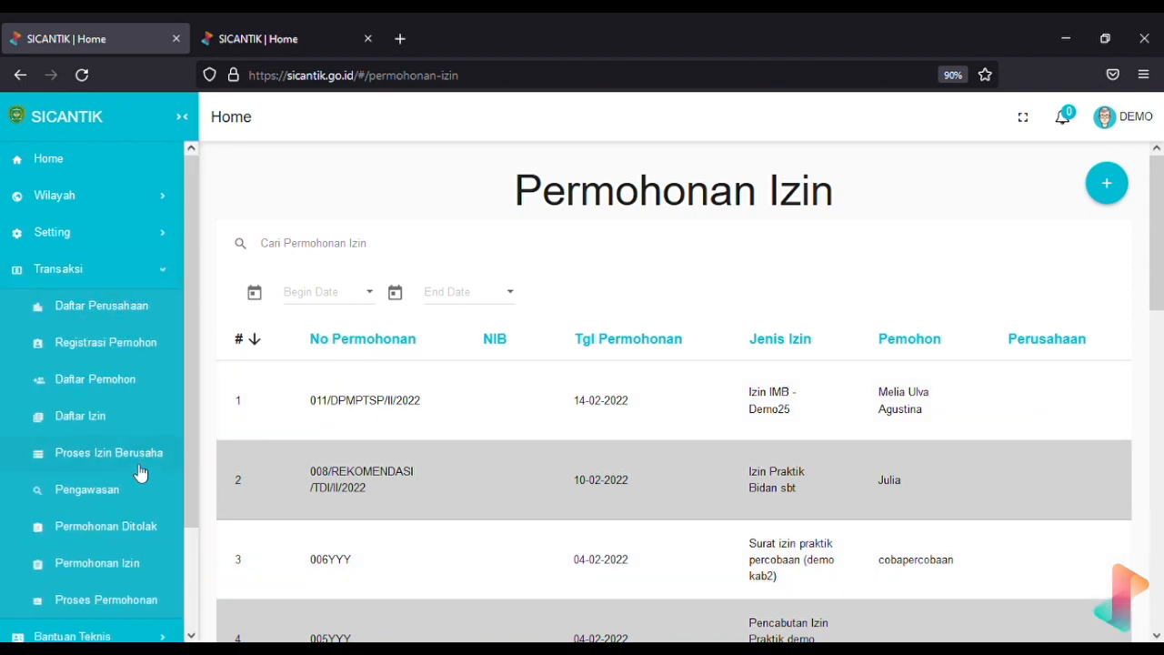
pyautogui.click(152, 603)
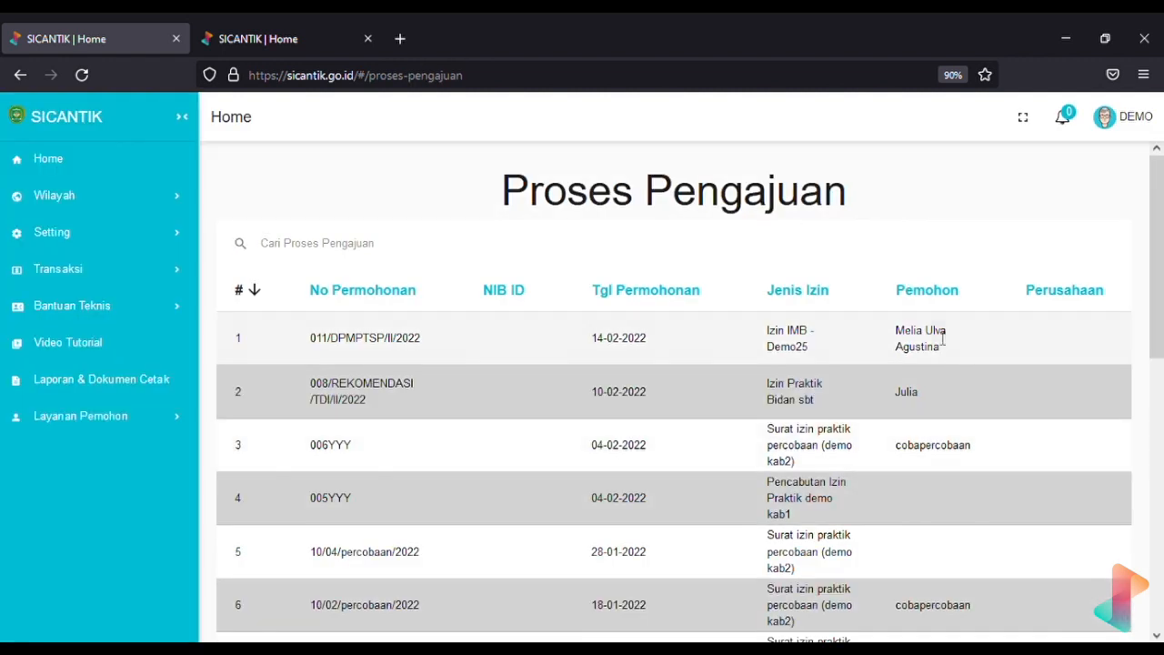
pyautogui.hscroll(2, 941, 337)
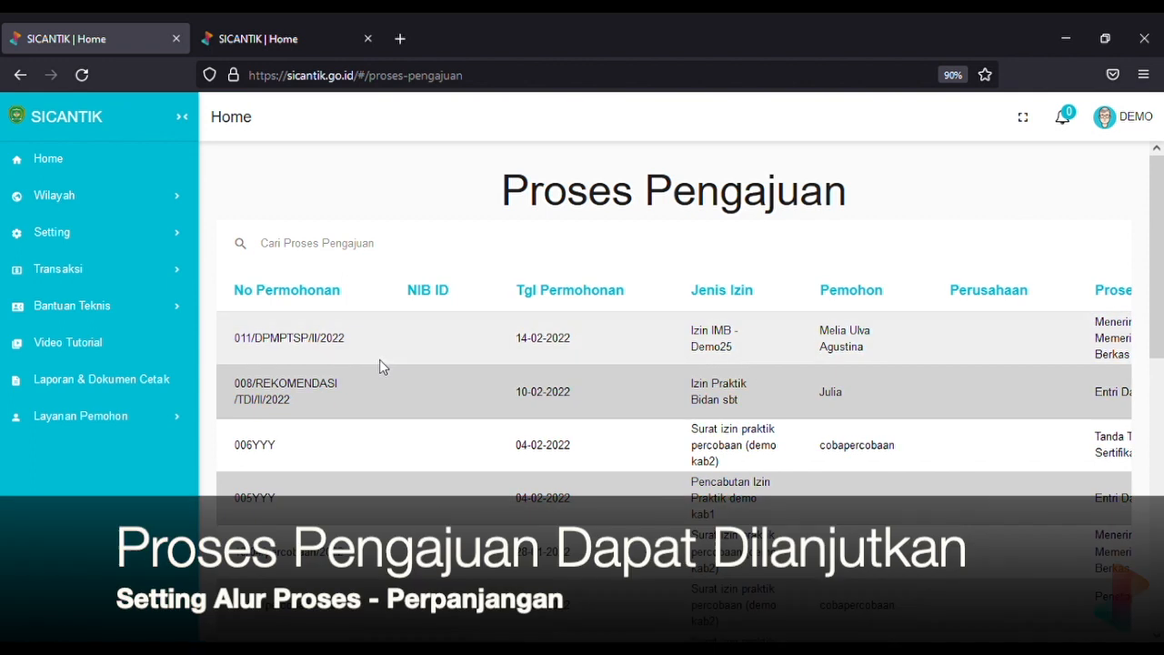
pyautogui.hscroll(-2, 298, 352)
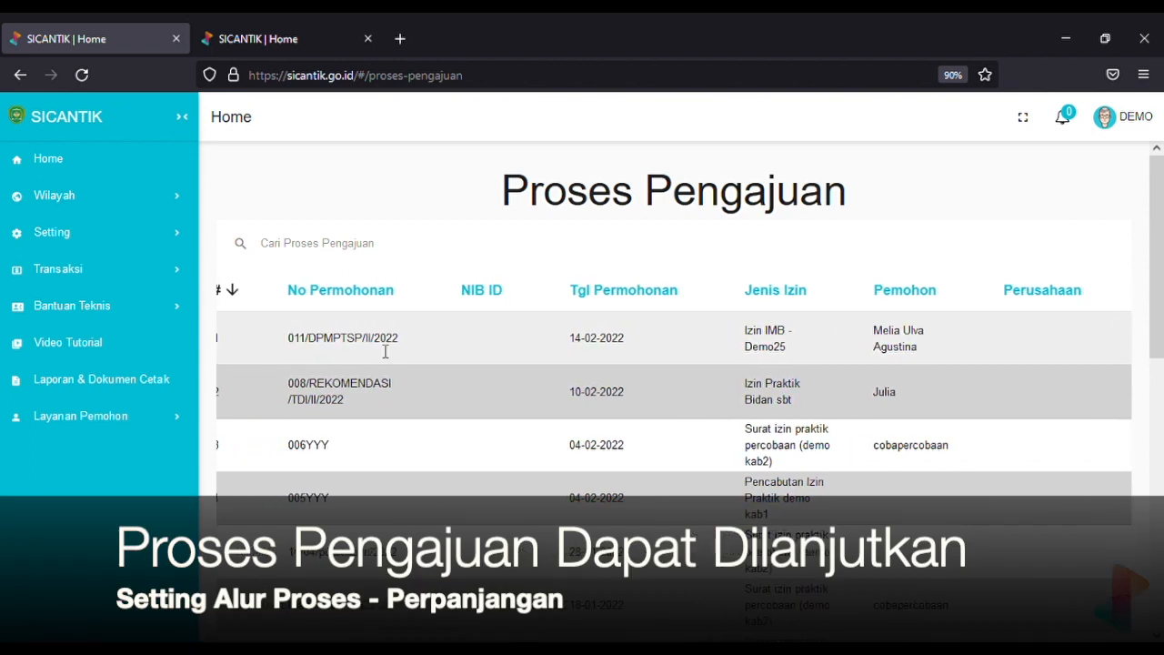
pyautogui.hscroll(-1, 386, 351)
pyautogui.hscroll(1, 386, 352)
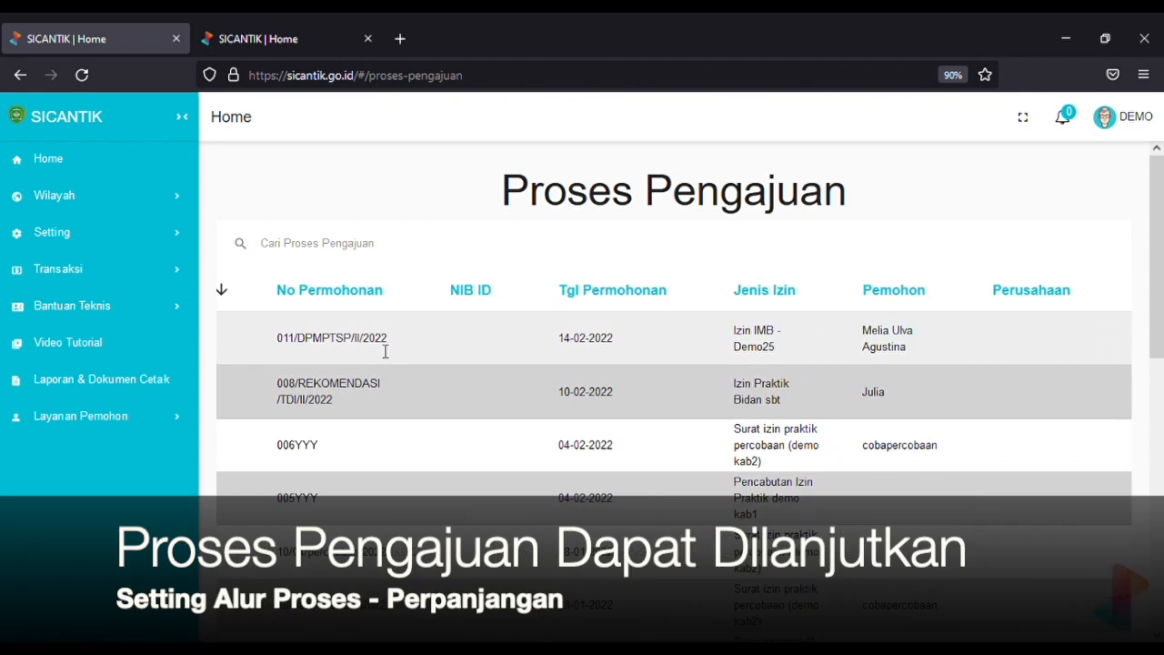
pyautogui.hscroll(3, 382, 349)
pyautogui.hscroll(4, 639, 332)
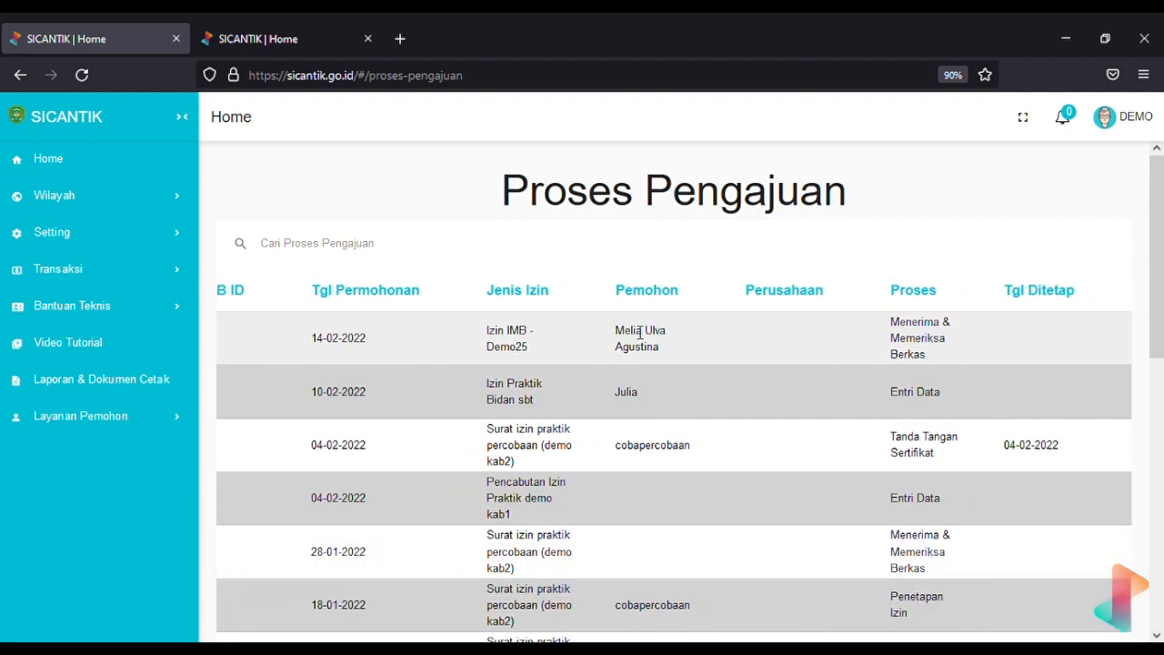
pyautogui.hscroll(2, 637, 332)
pyautogui.click(1101, 323)
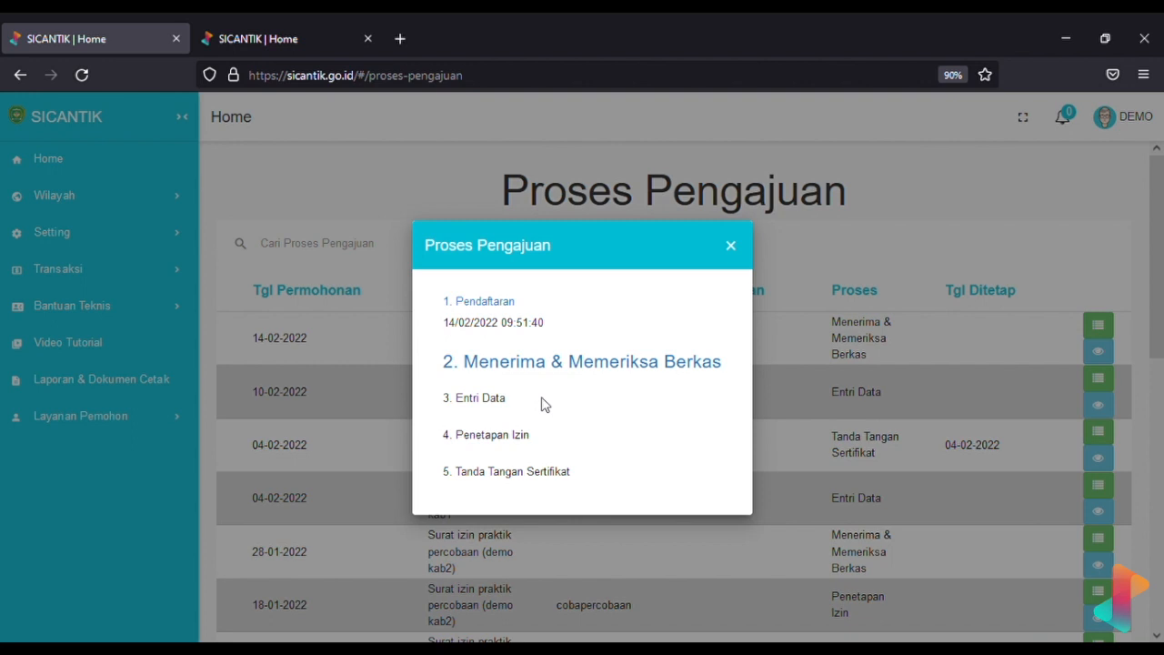
# Open the Demo25 renewal at '2. Menerima & Memeriksa Berkas' in the Ubah Permohonan Izin form
pyautogui.click(732, 245)
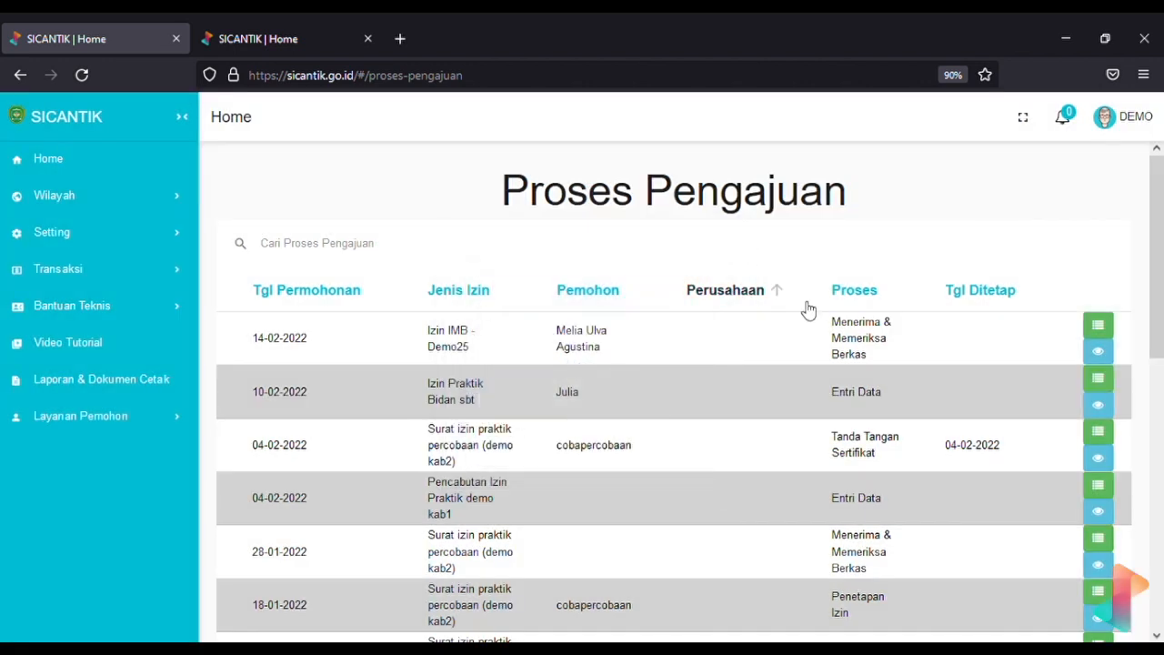
pyautogui.click(1097, 328)
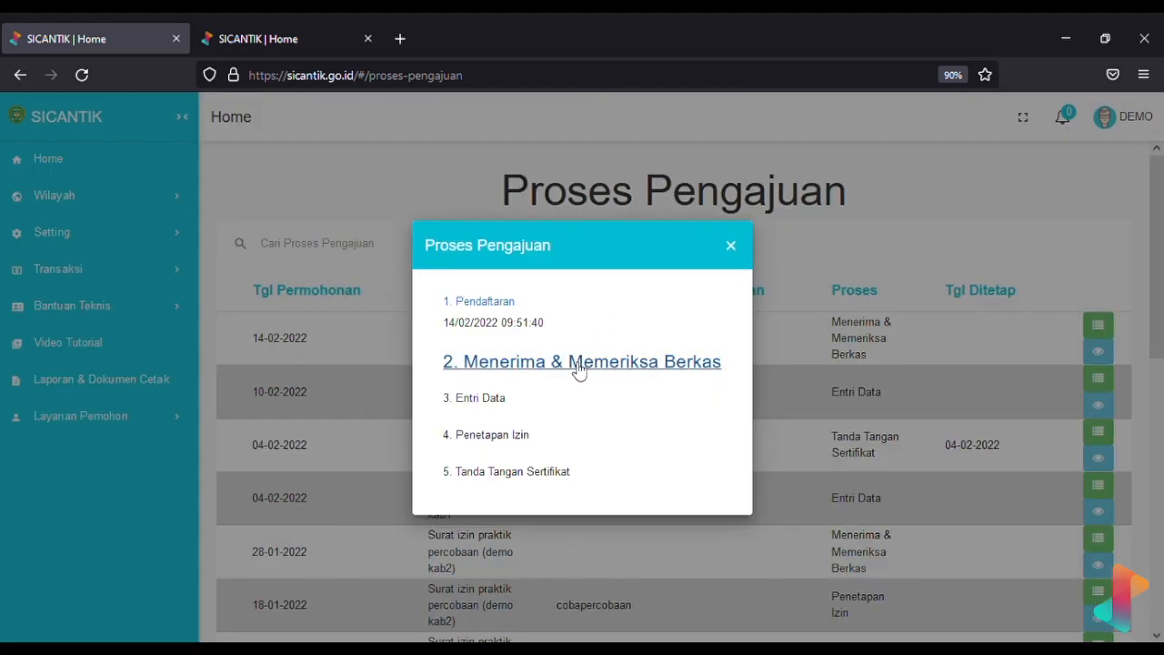
pyautogui.click(731, 247)
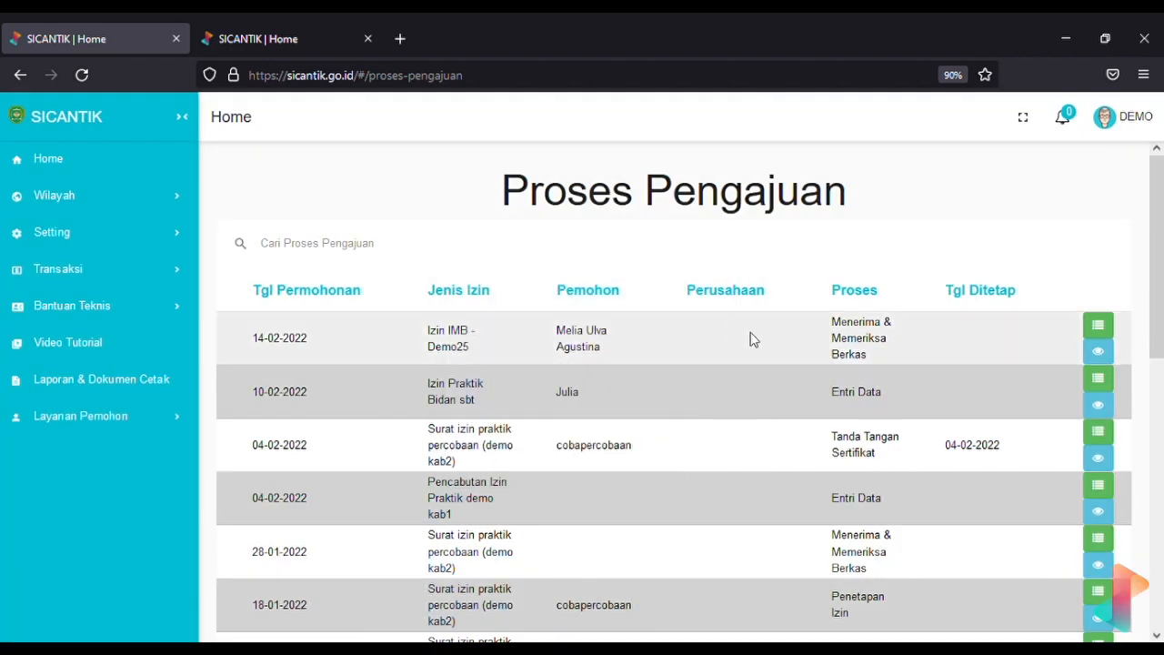
pyautogui.click(1095, 335)
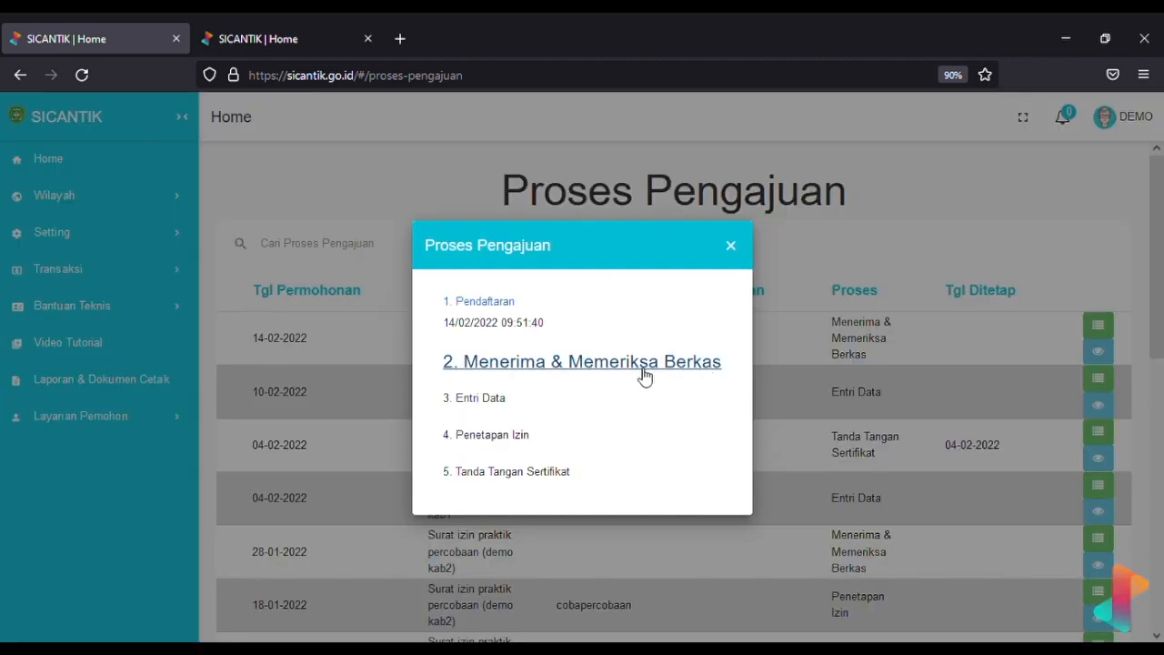
pyautogui.click(627, 373)
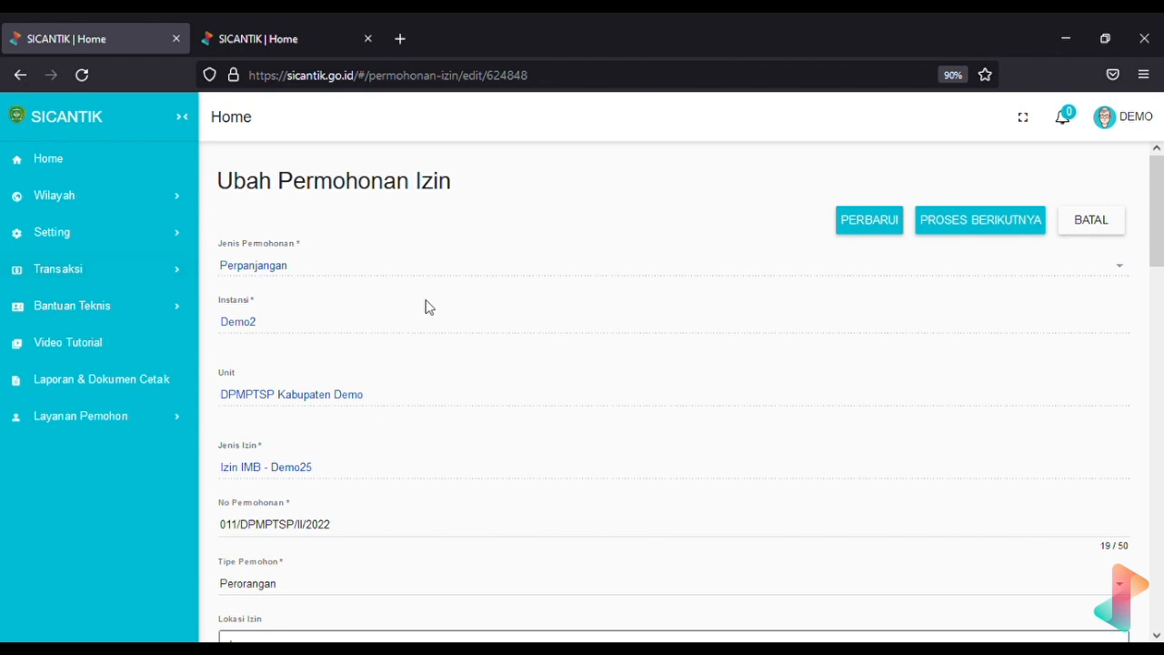
# Review the Perpanjangan request's details in the Ubah Permohonan Izin form
pyautogui.scroll(-3, 627, 483)
pyautogui.scroll(-1, 632, 485)
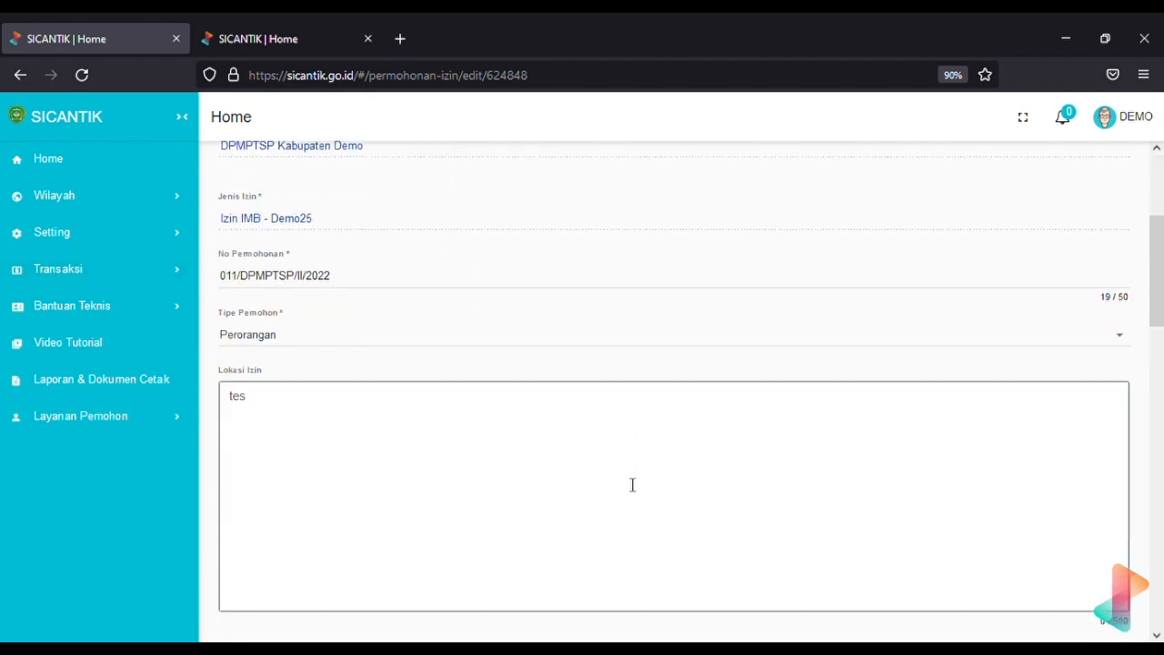
pyautogui.scroll(3, 630, 483)
pyautogui.scroll(-1, 624, 483)
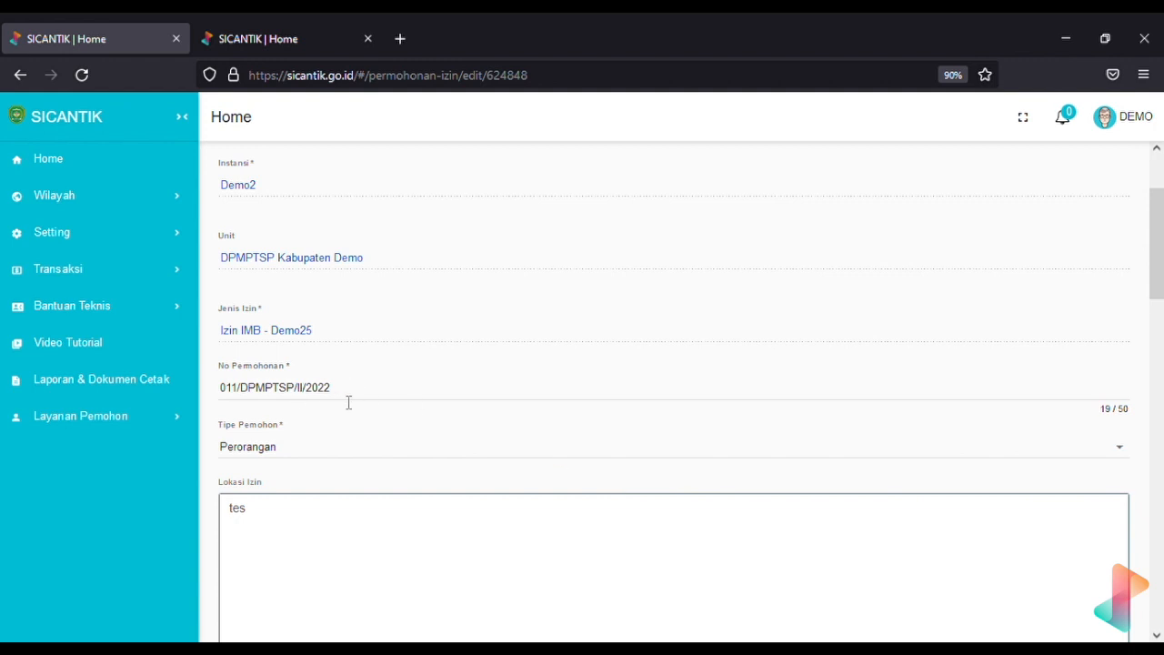
pyautogui.scroll(-1, 349, 402)
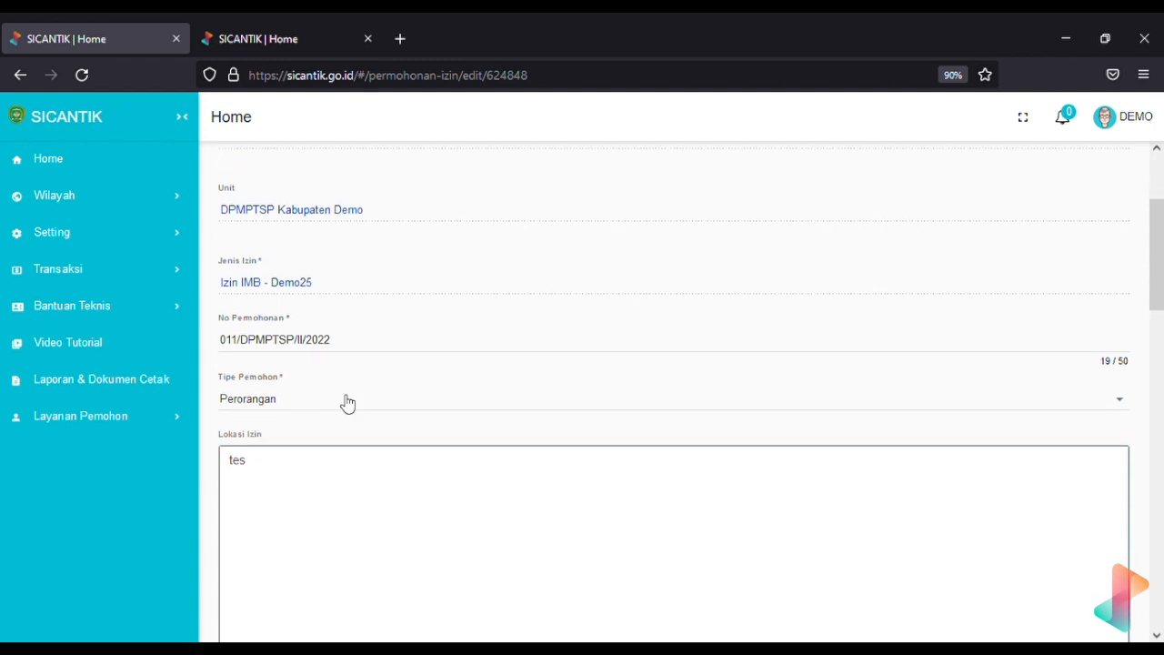
pyautogui.scroll(-4, 349, 402)
pyautogui.scroll(-3, 346, 402)
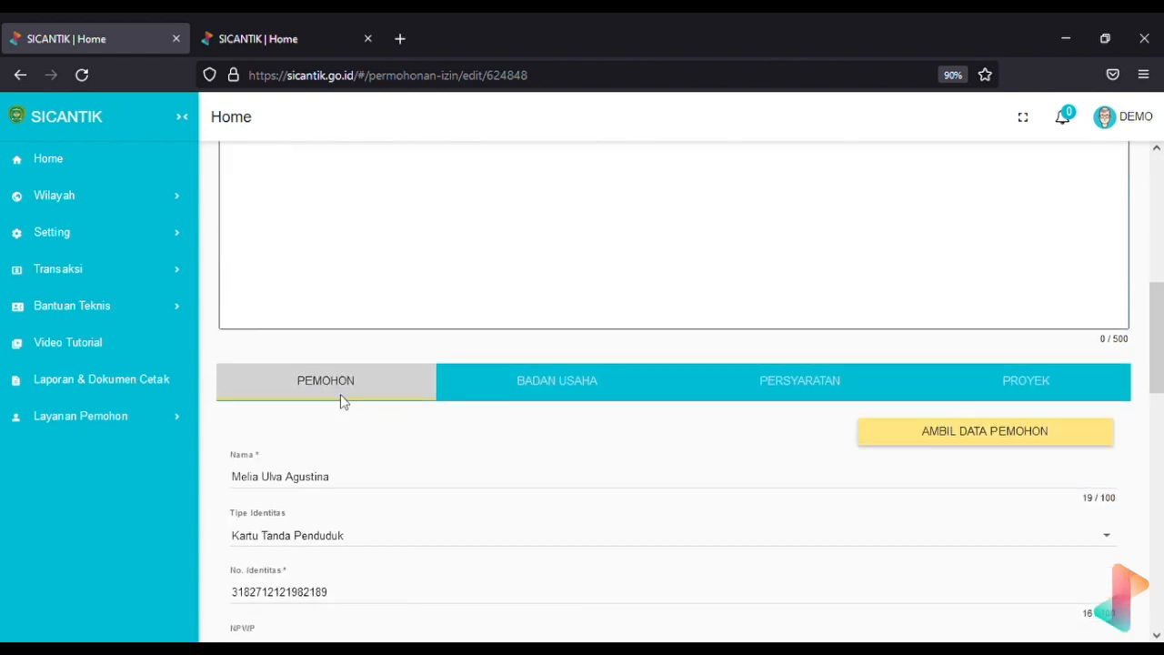
pyautogui.scroll(-3, 344, 402)
pyautogui.scroll(-7, 349, 402)
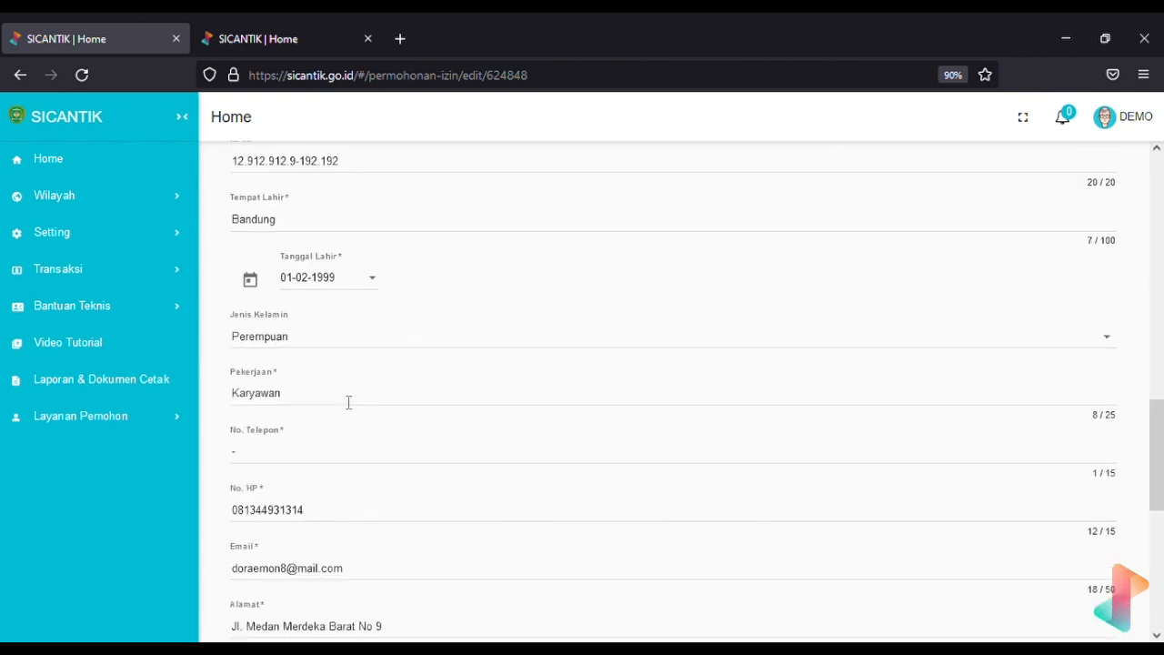
pyautogui.scroll(15, 349, 402)
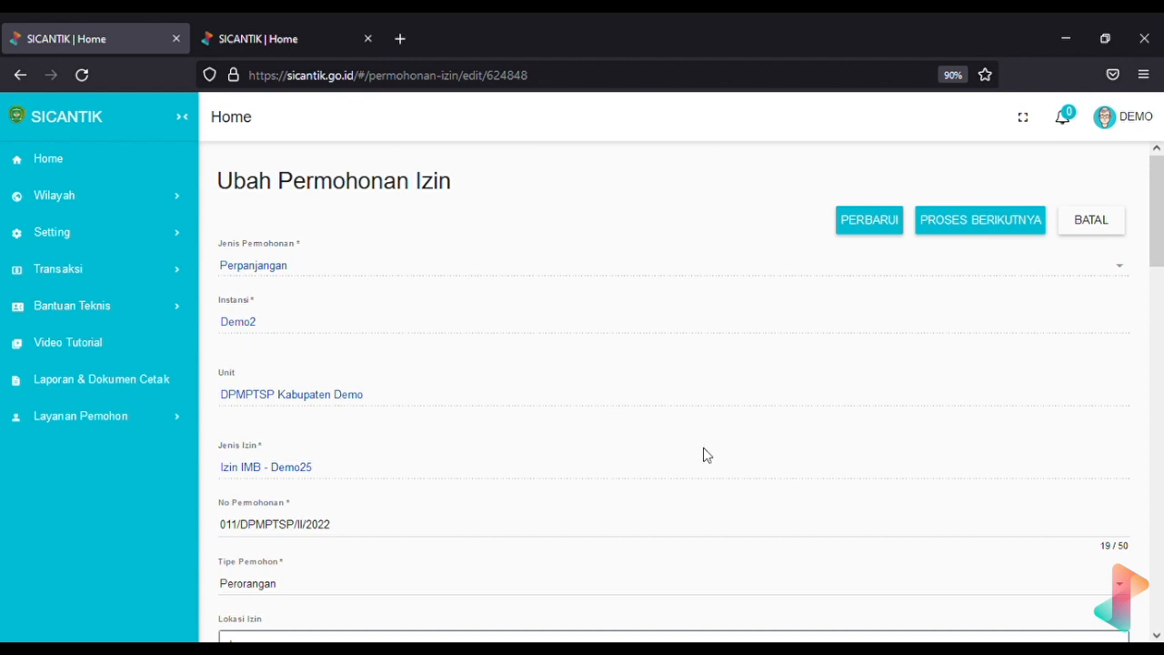
pyautogui.scroll(-3, 710, 454)
pyautogui.scroll(3, 702, 452)
pyautogui.scroll(-6, 703, 454)
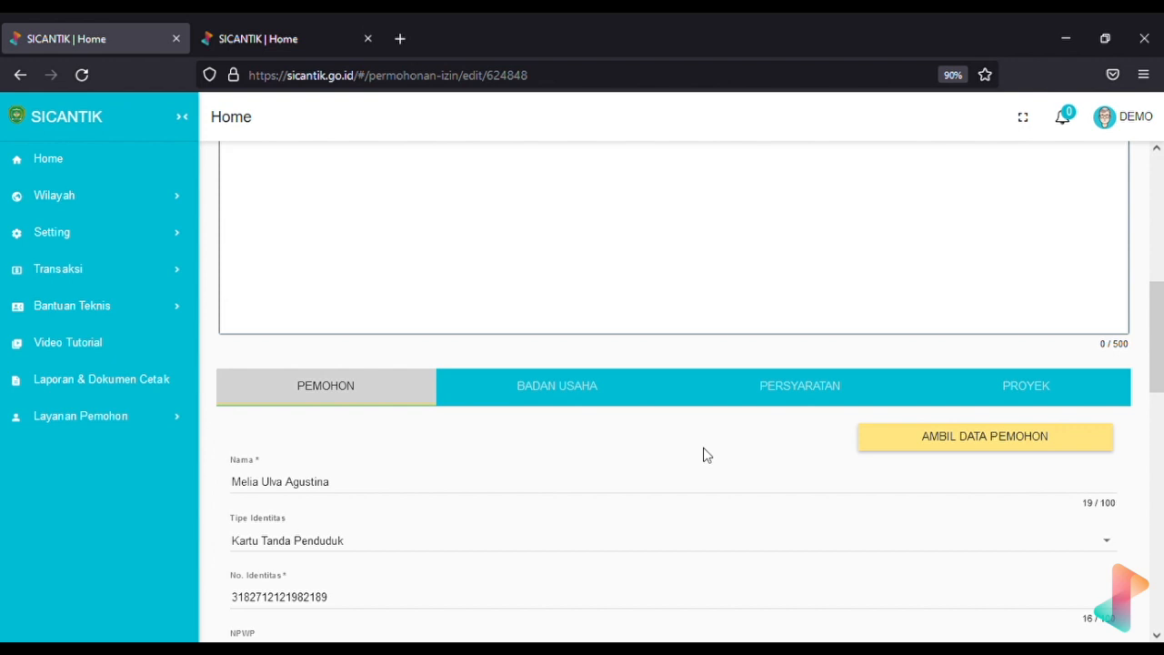
pyautogui.scroll(6, 703, 455)
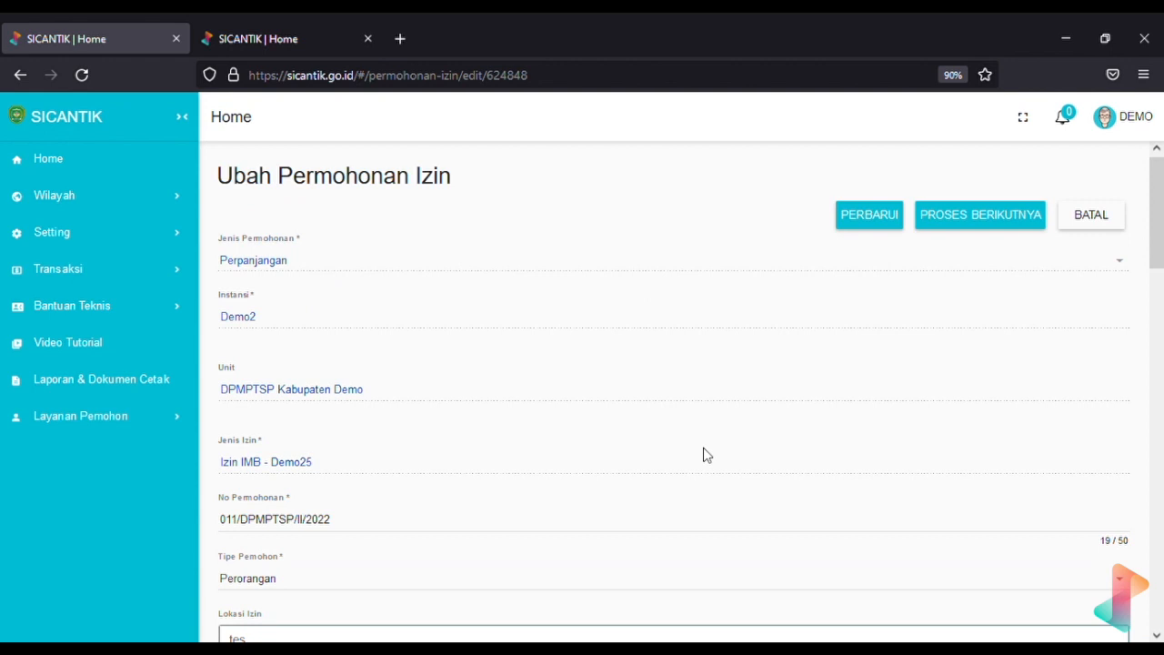
# Check the PERSYARATAN document requirements and send the request to the next step
pyautogui.scroll(-5, 708, 455)
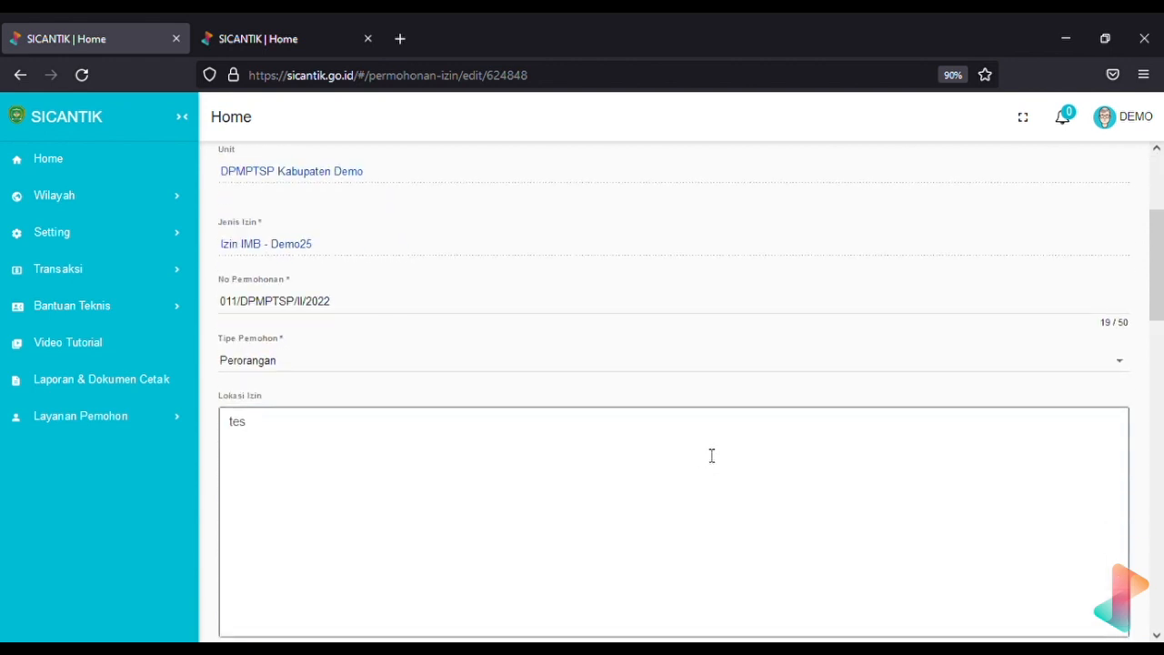
pyautogui.scroll(-1, 709, 454)
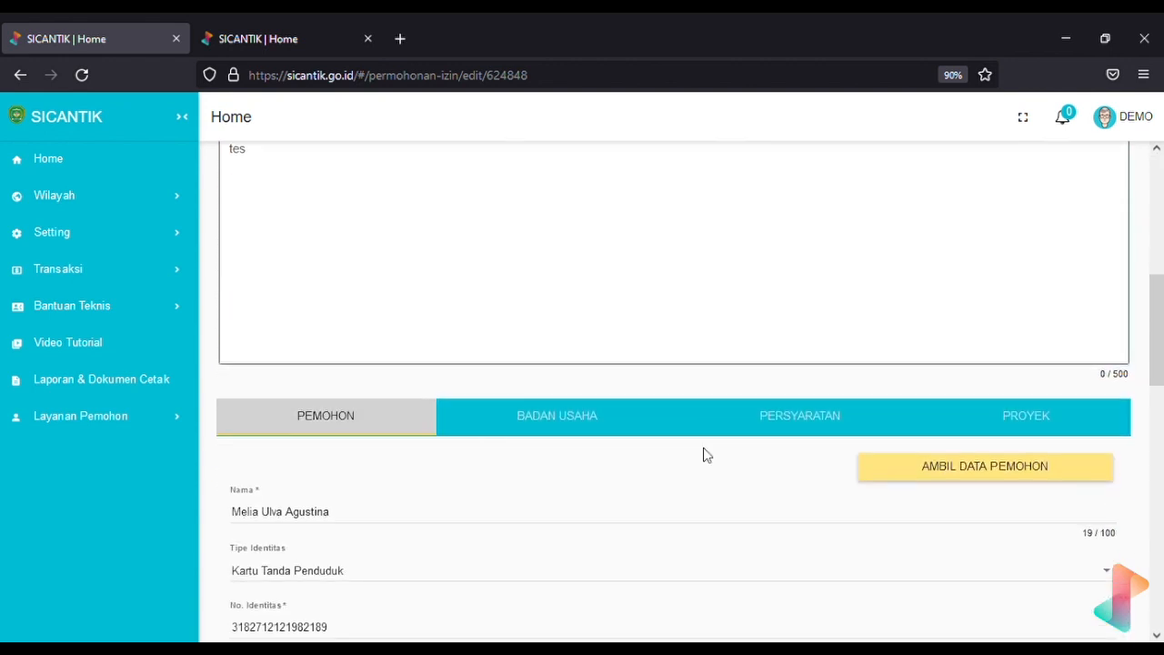
pyautogui.click(803, 434)
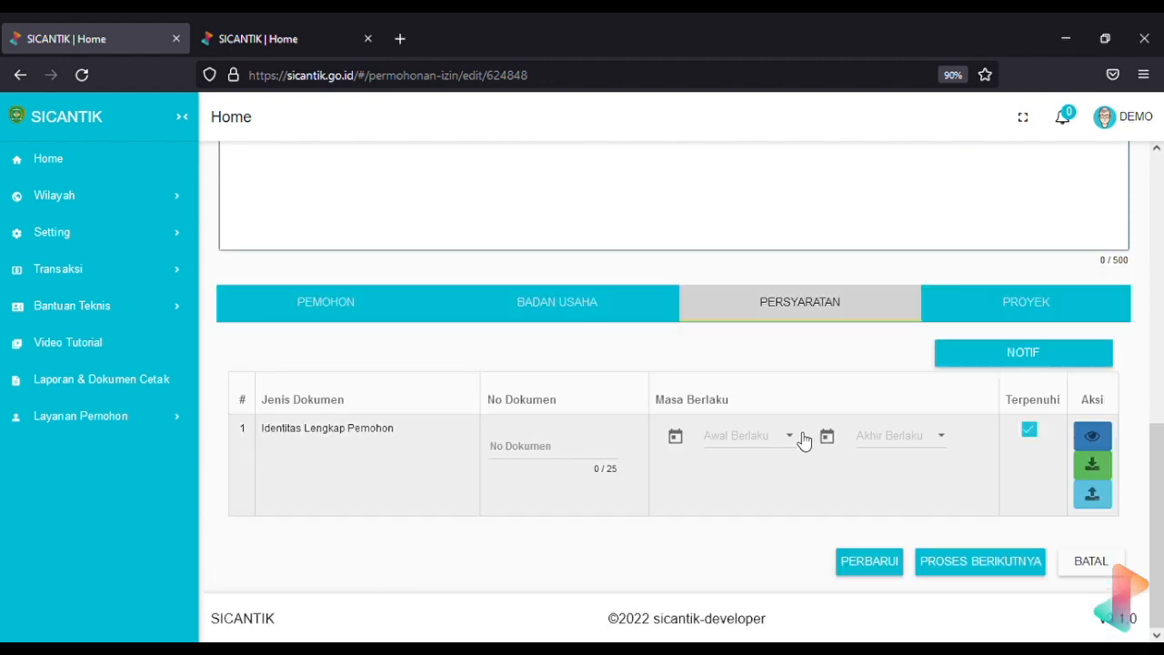
pyautogui.click(956, 572)
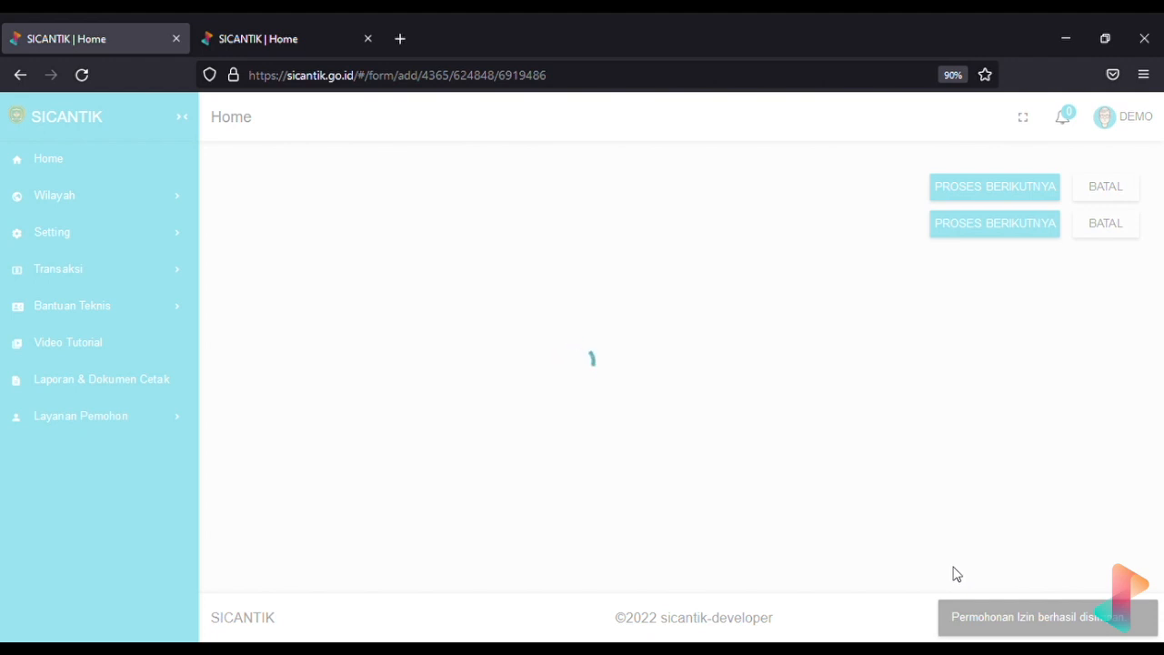
# Move the request past Entri Data to the Form Penetapan Izin
pyautogui.scroll(-3, 957, 573)
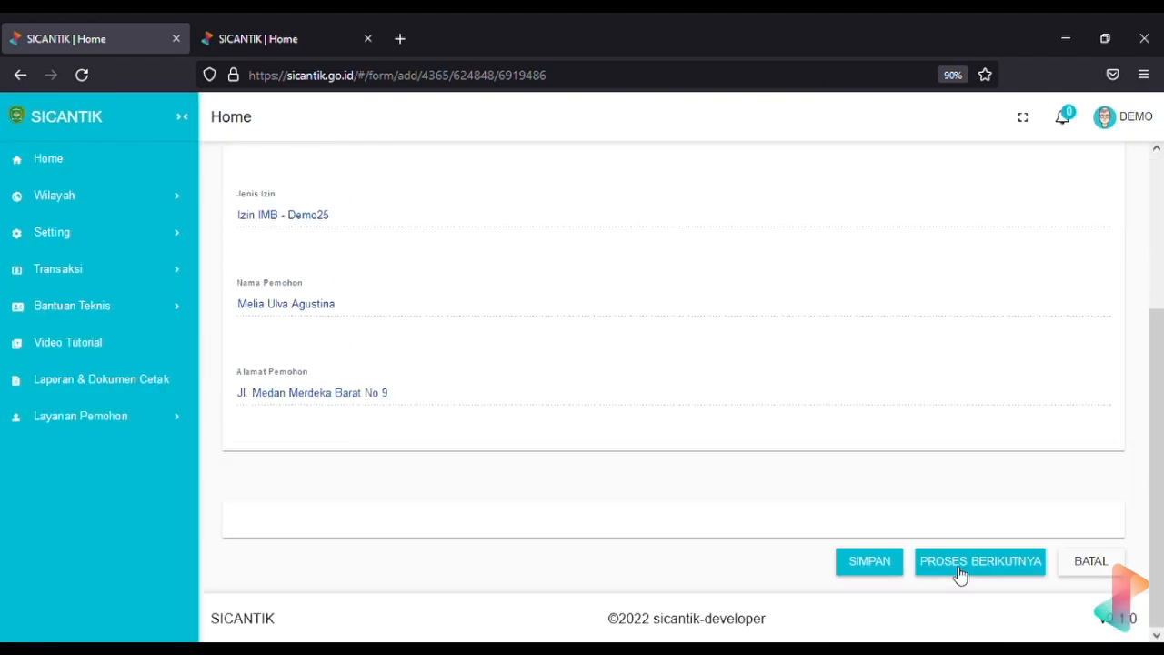
pyautogui.click(1001, 573)
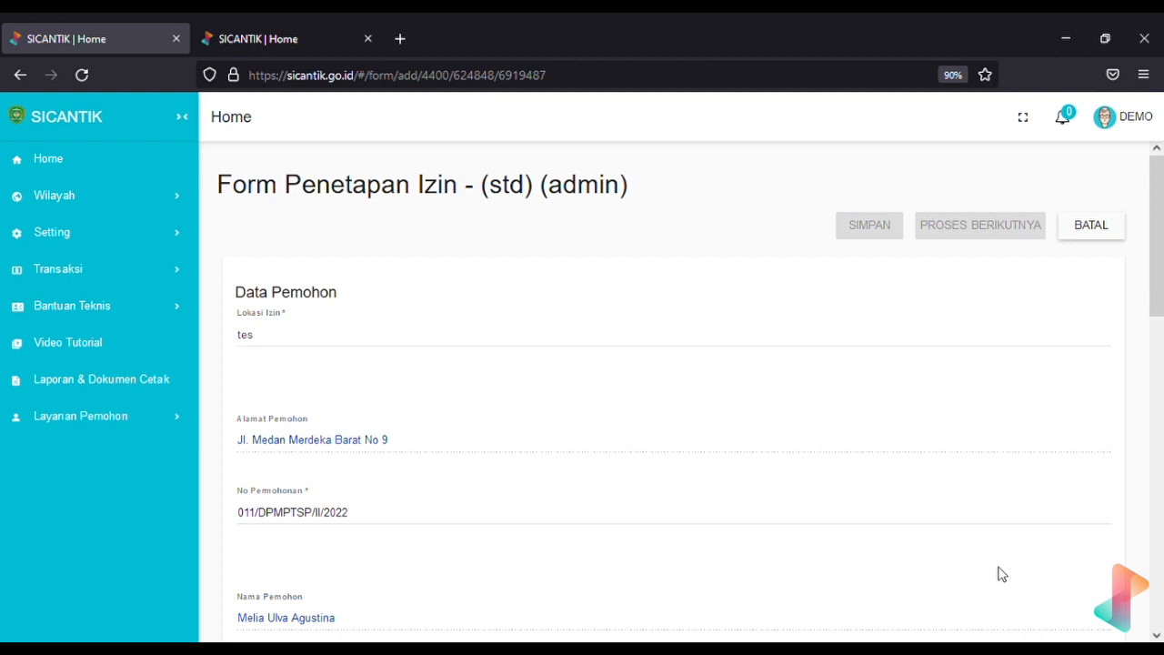
pyautogui.scroll(-5, 1000, 573)
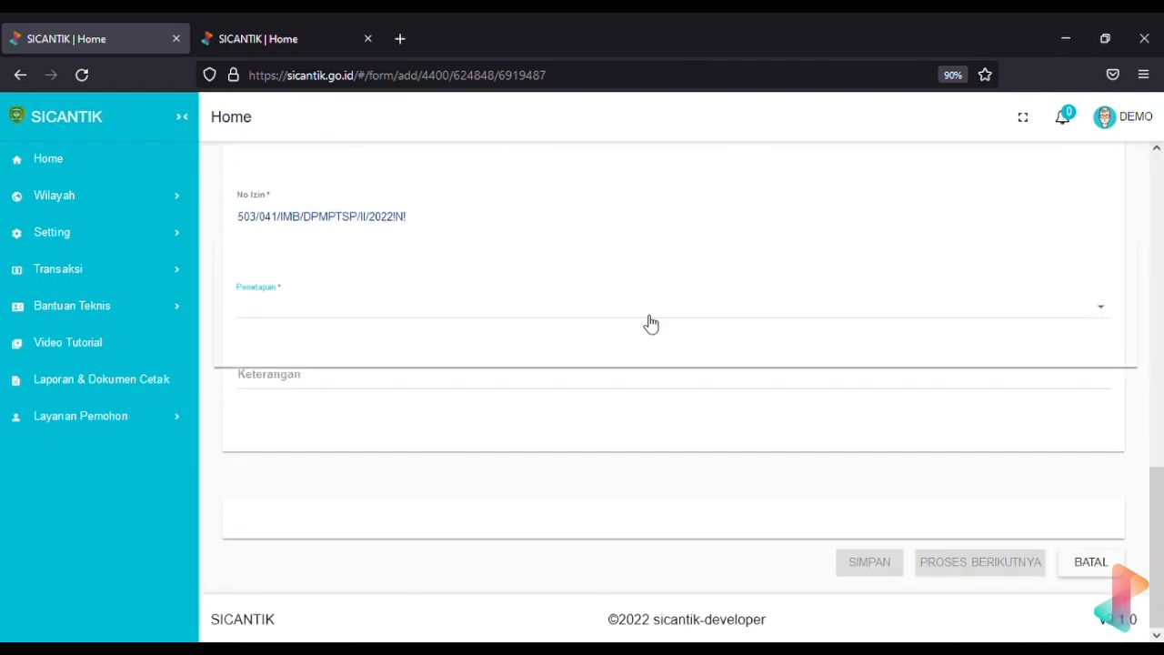
# Set the permit decision to ditetapkan with Retribusi 50000, save it, and reopen the process history
pyautogui.click(654, 384)
pyautogui.write('ditetapkan')
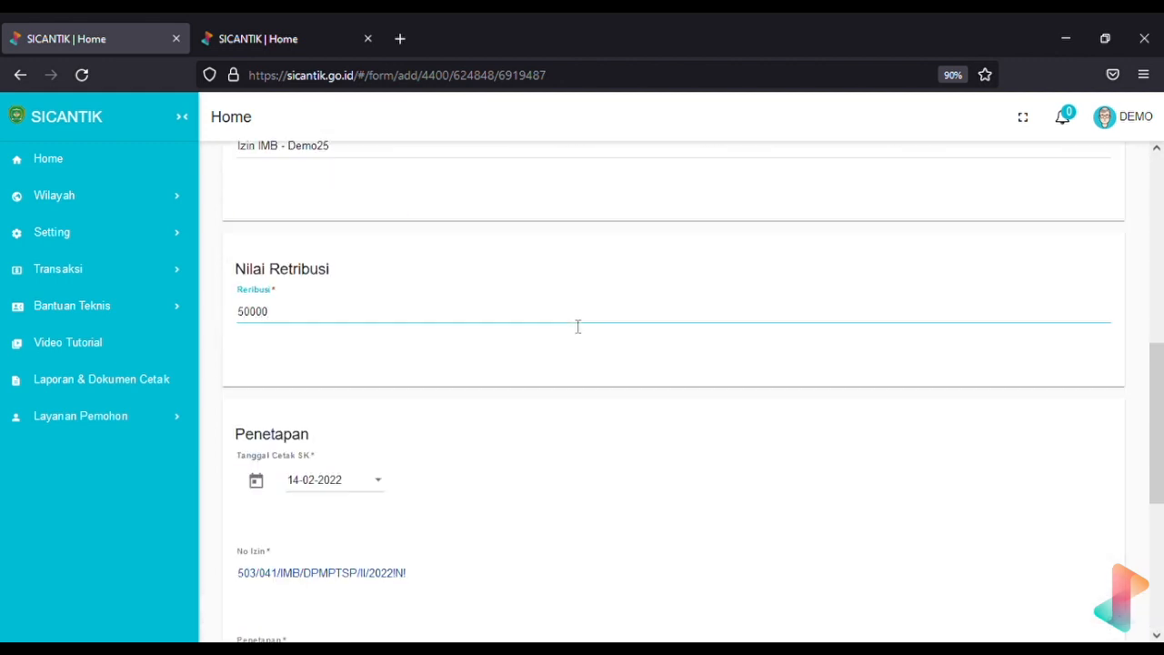
pyautogui.click(936, 549)
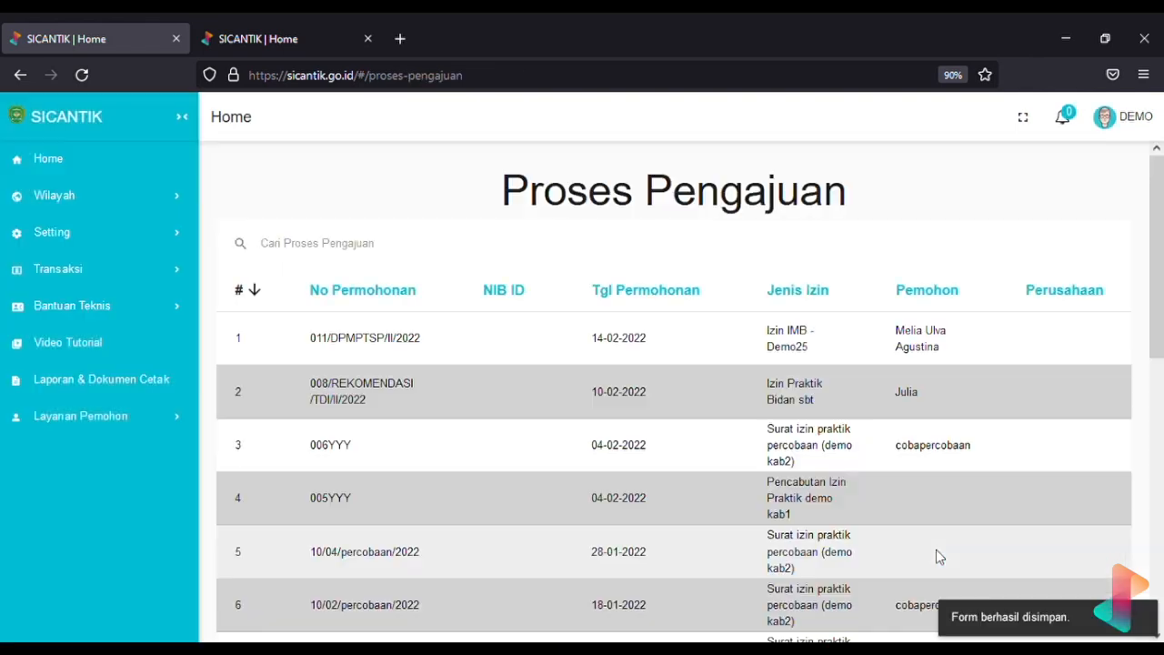
pyautogui.click(1098, 329)
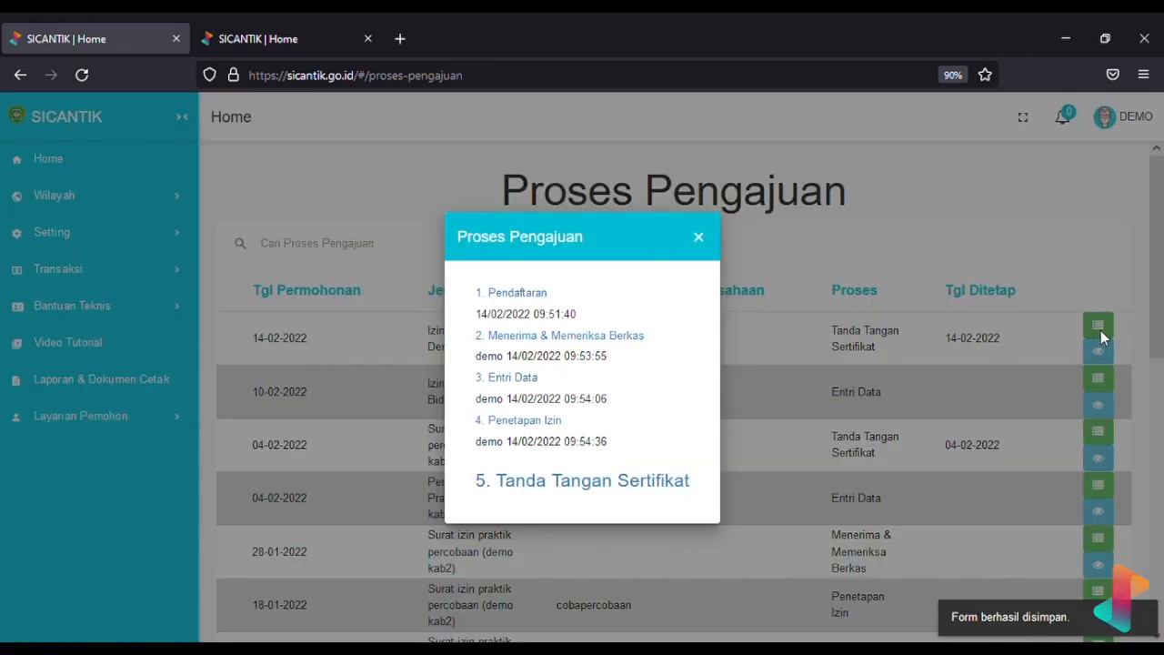
# Close the history window and confirm the Demo25 row shows Tanda Tangan Sertifikat, ditetapkan 14-02-2022
pyautogui.click(1100, 336)
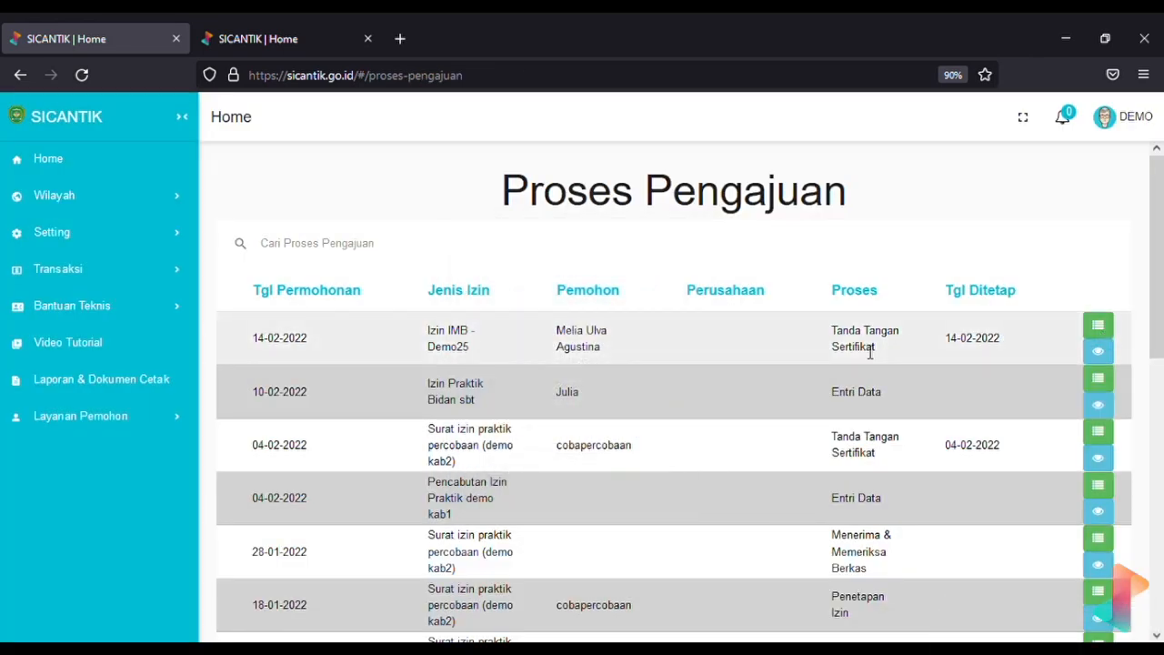
pyautogui.hscroll(-5, 869, 352)
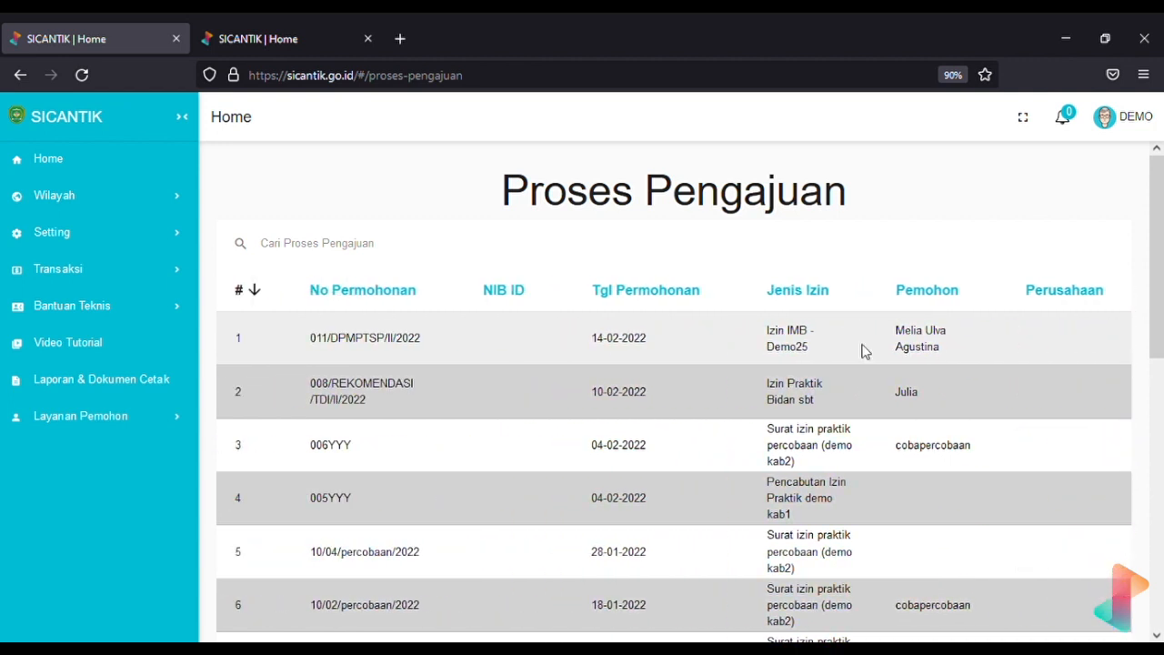
pyautogui.hscroll(5, 865, 352)
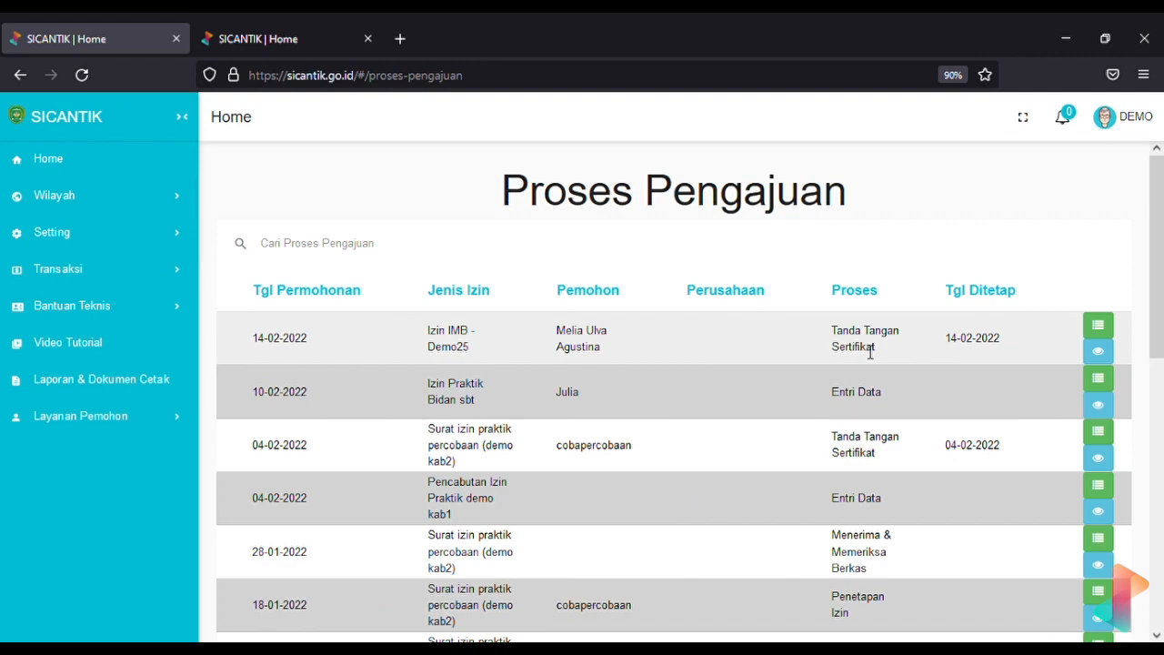